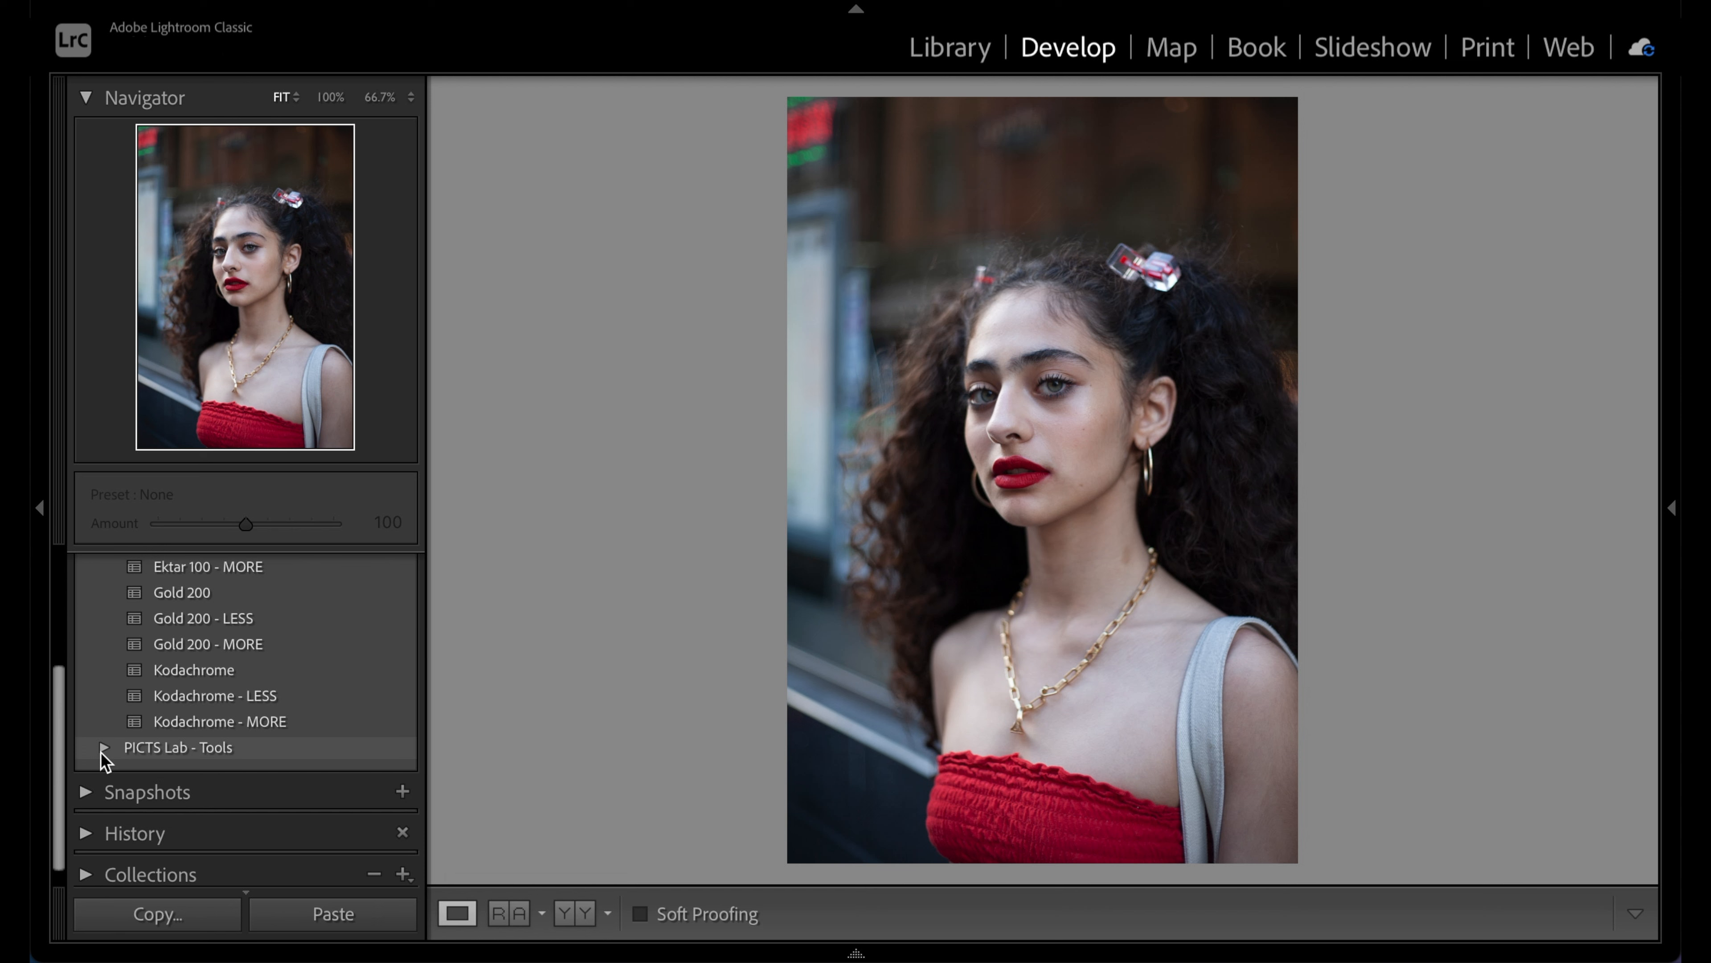
Apply the PICTS Lab - Kodak Film ColorPlus 200 preset to the red-top portrait
left_click(104, 746)
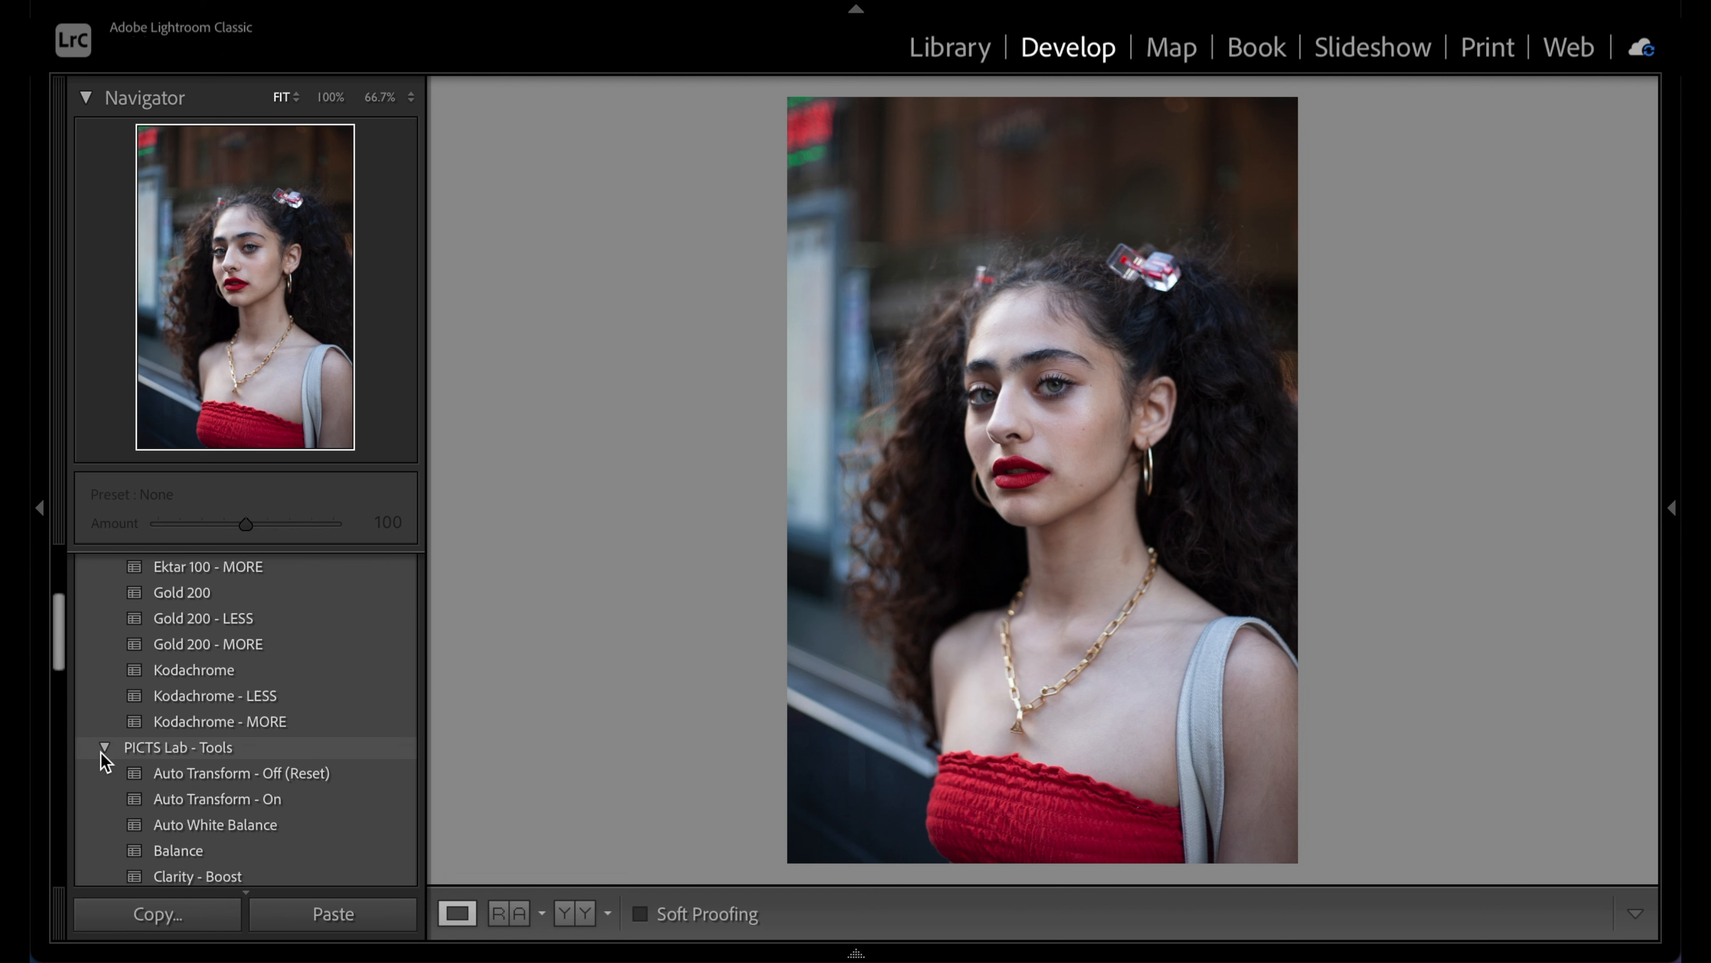
scroll(100, 752, "down", 5)
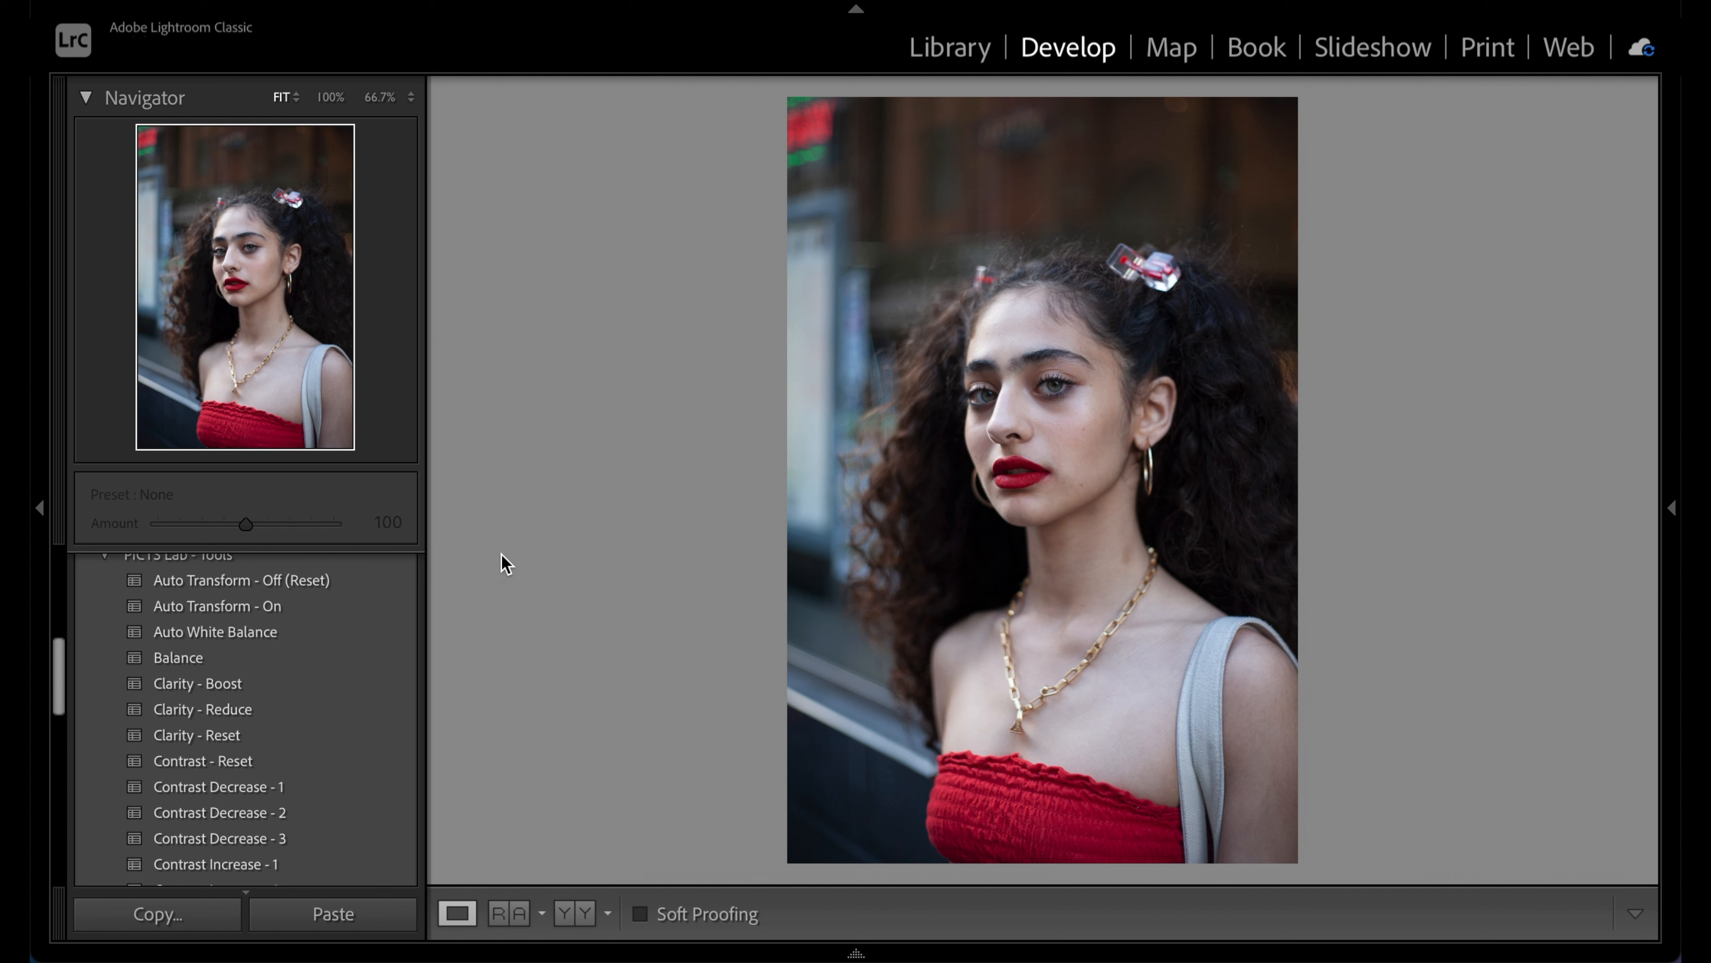
scroll(412, 581, "up", 10)
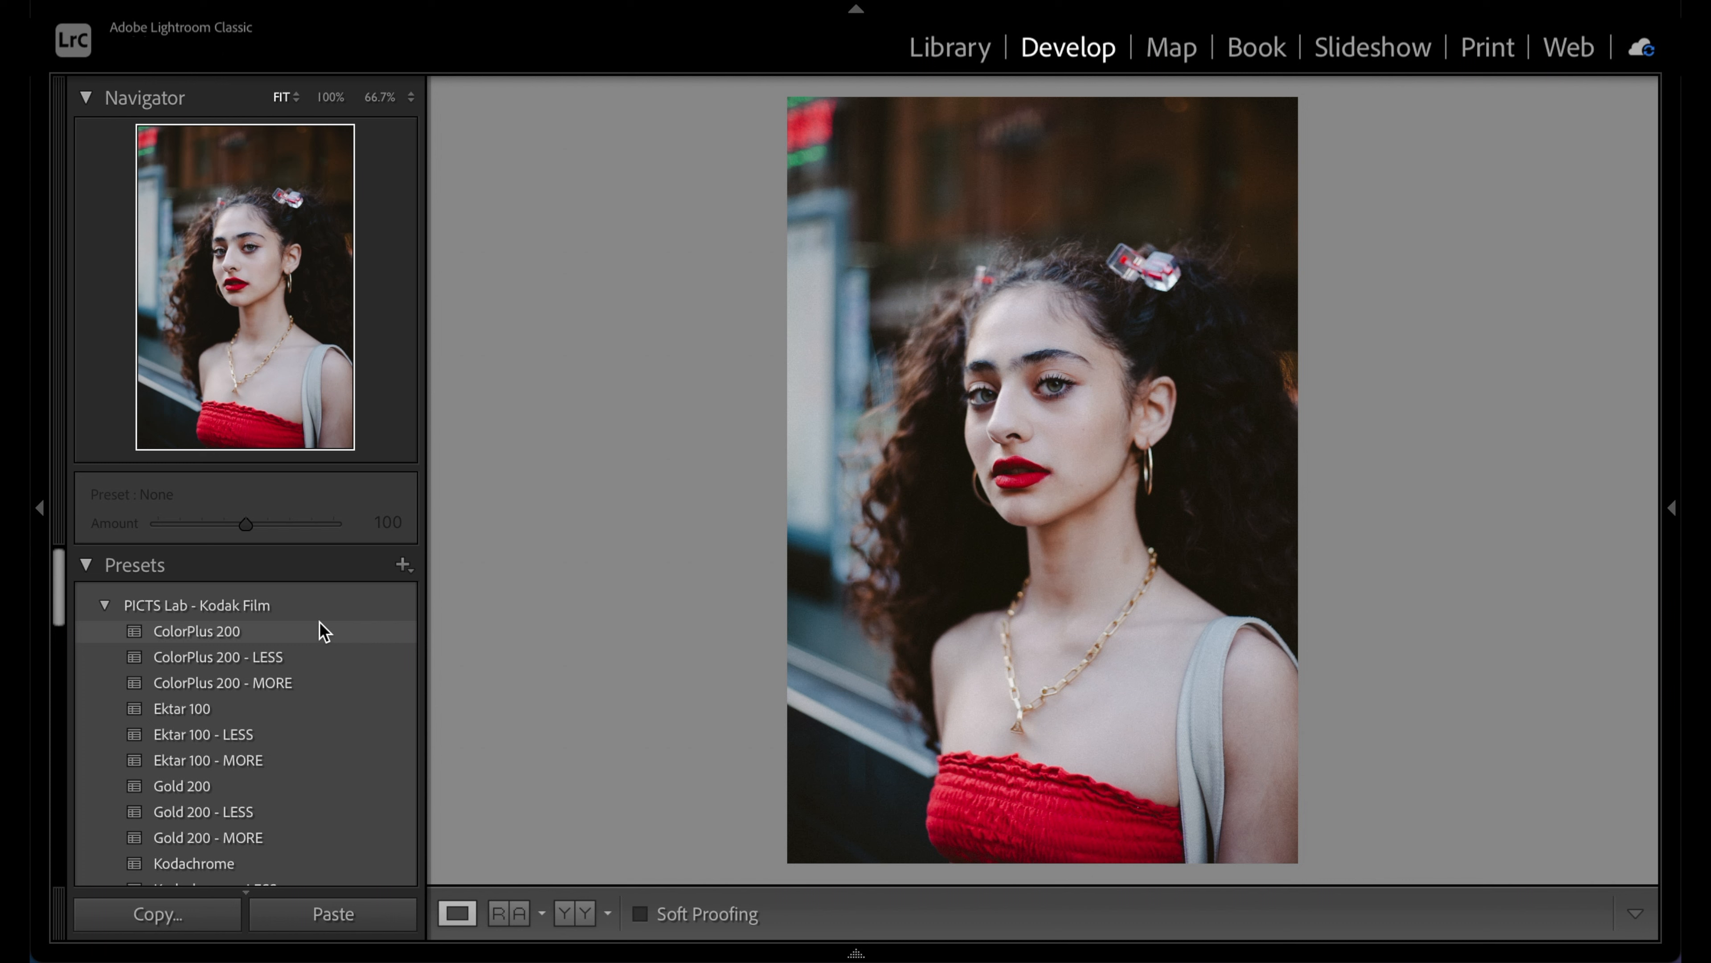
left_click(320, 622)
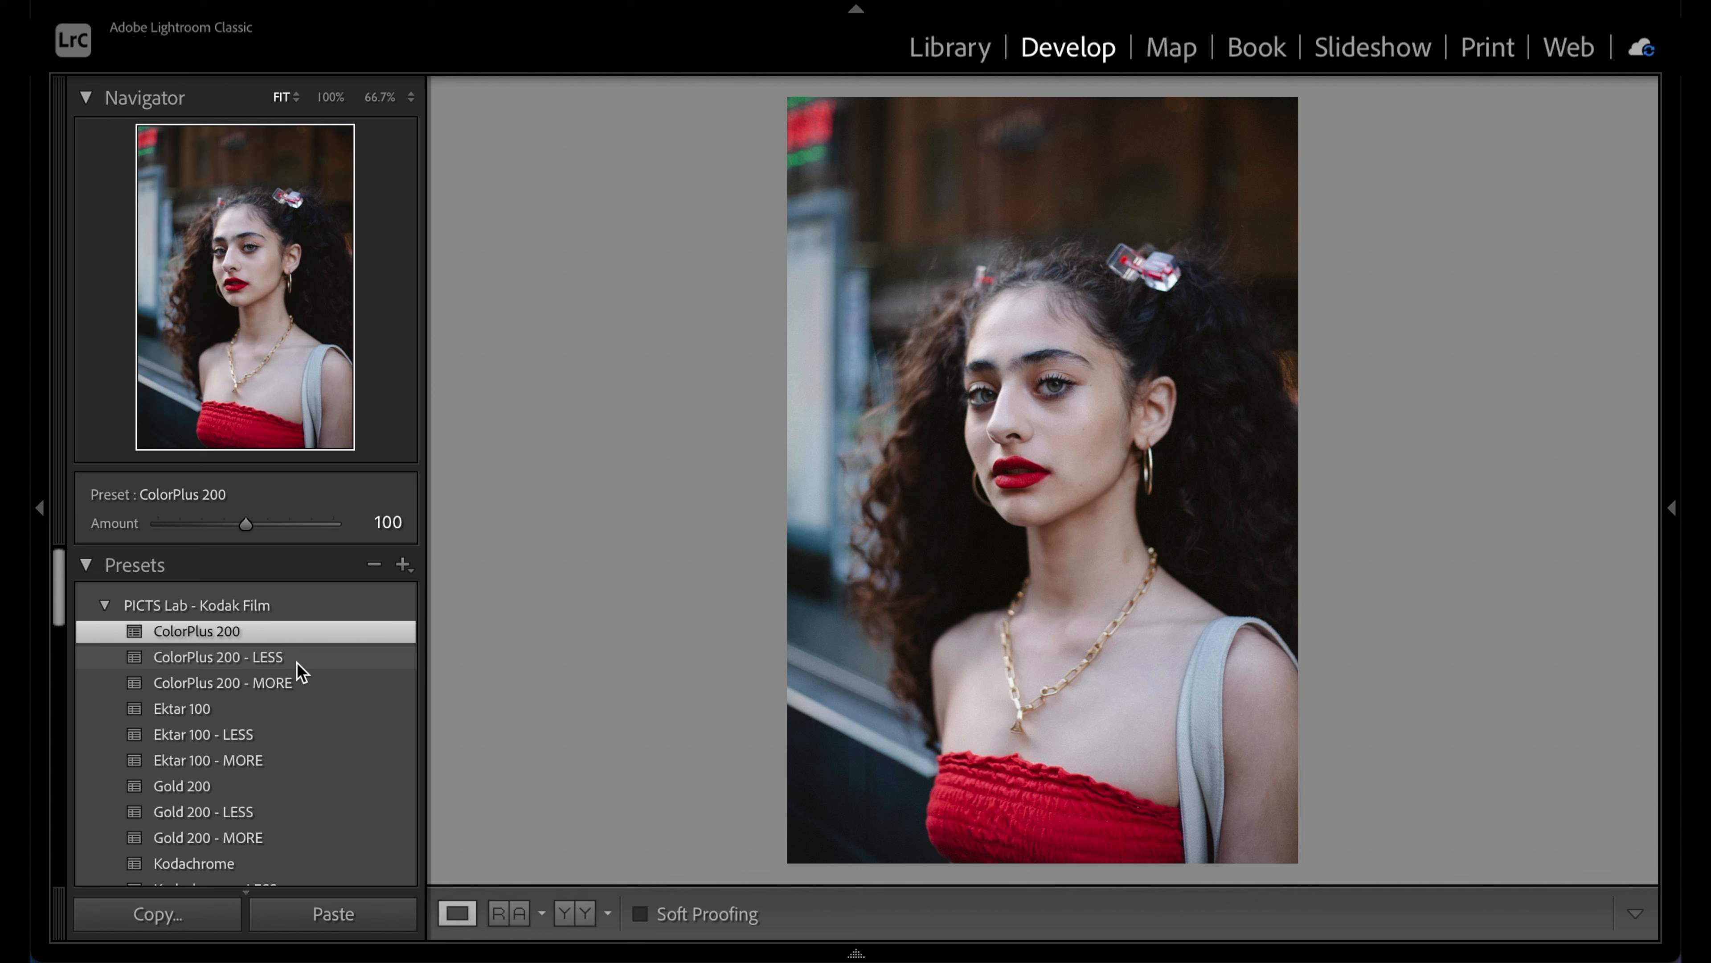
Reapply ColorPlus 200 so it shows on the portrait, then scroll to the Grain and Save Highlights presets
left_click(294, 639)
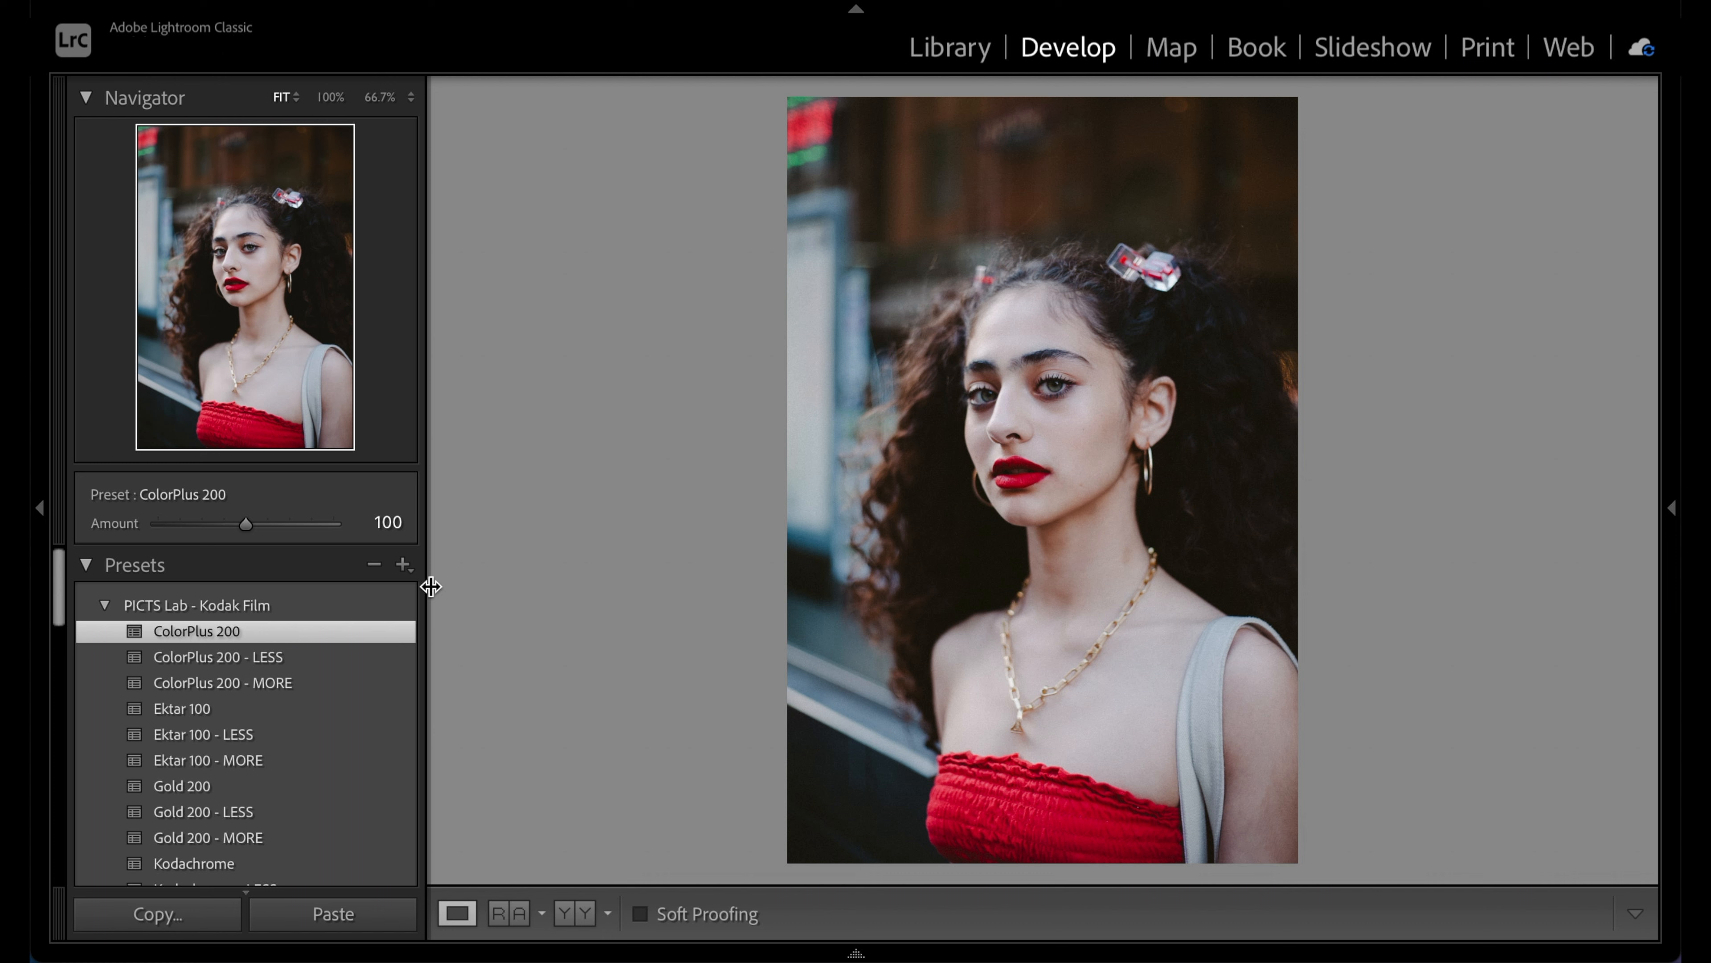
scroll(390, 591, "down", 5)
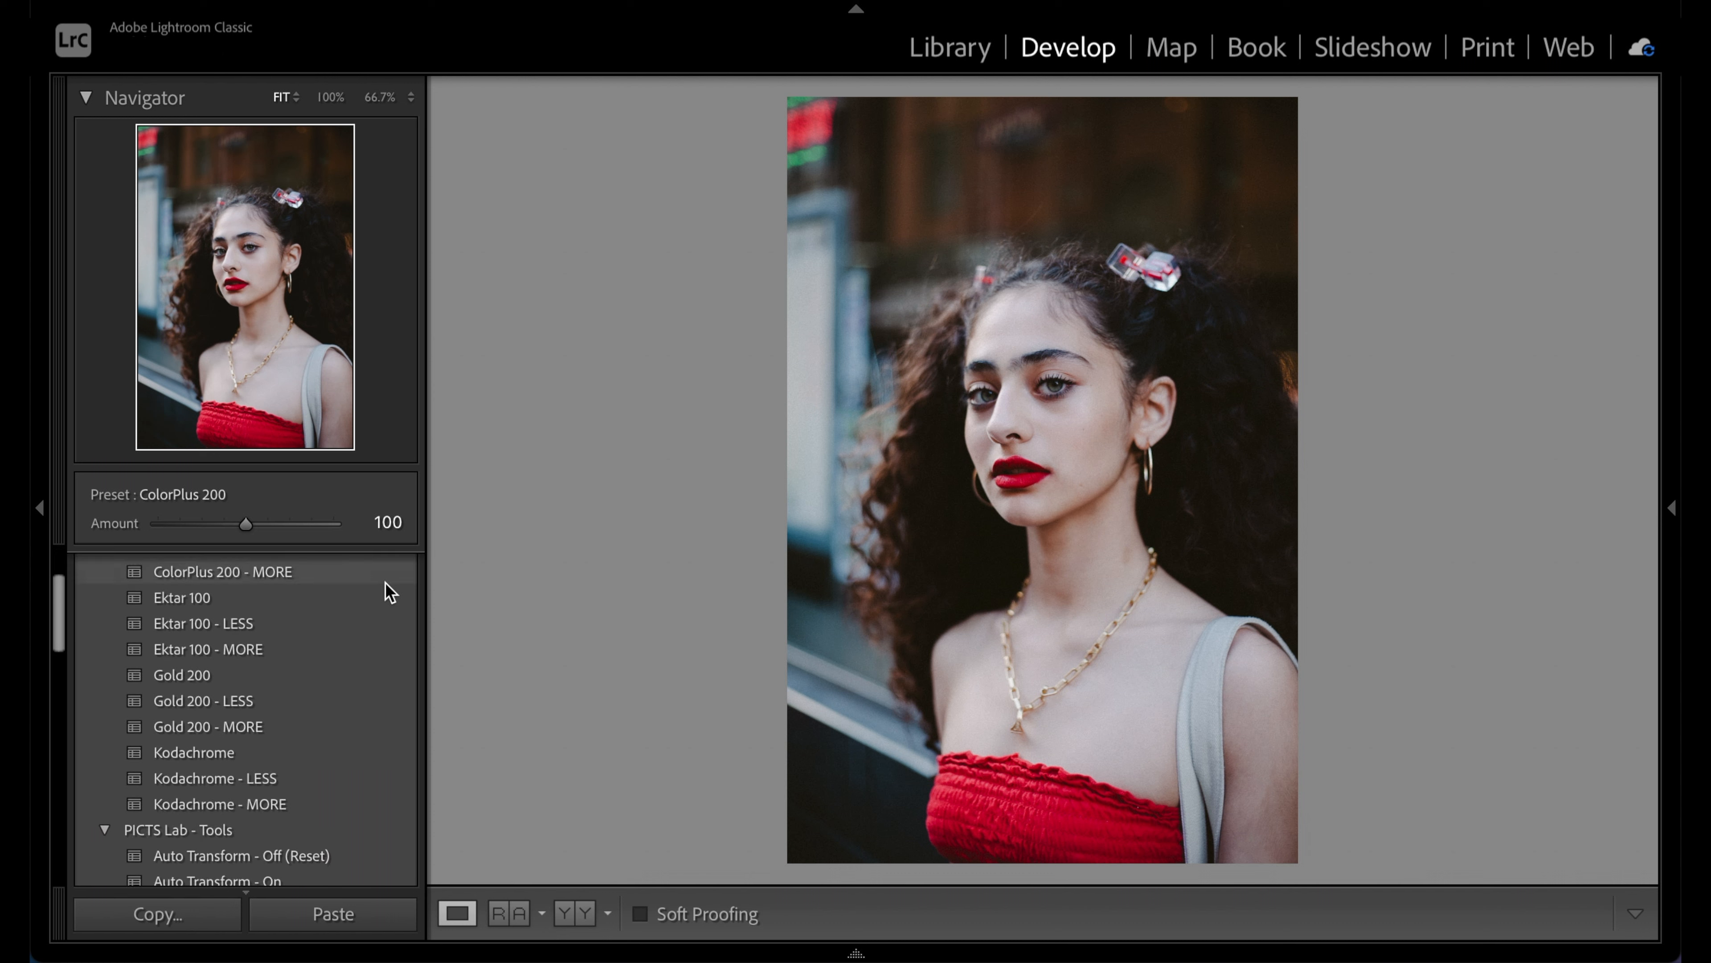
scroll(389, 591, "down", 2)
scroll(389, 592, "down", 5)
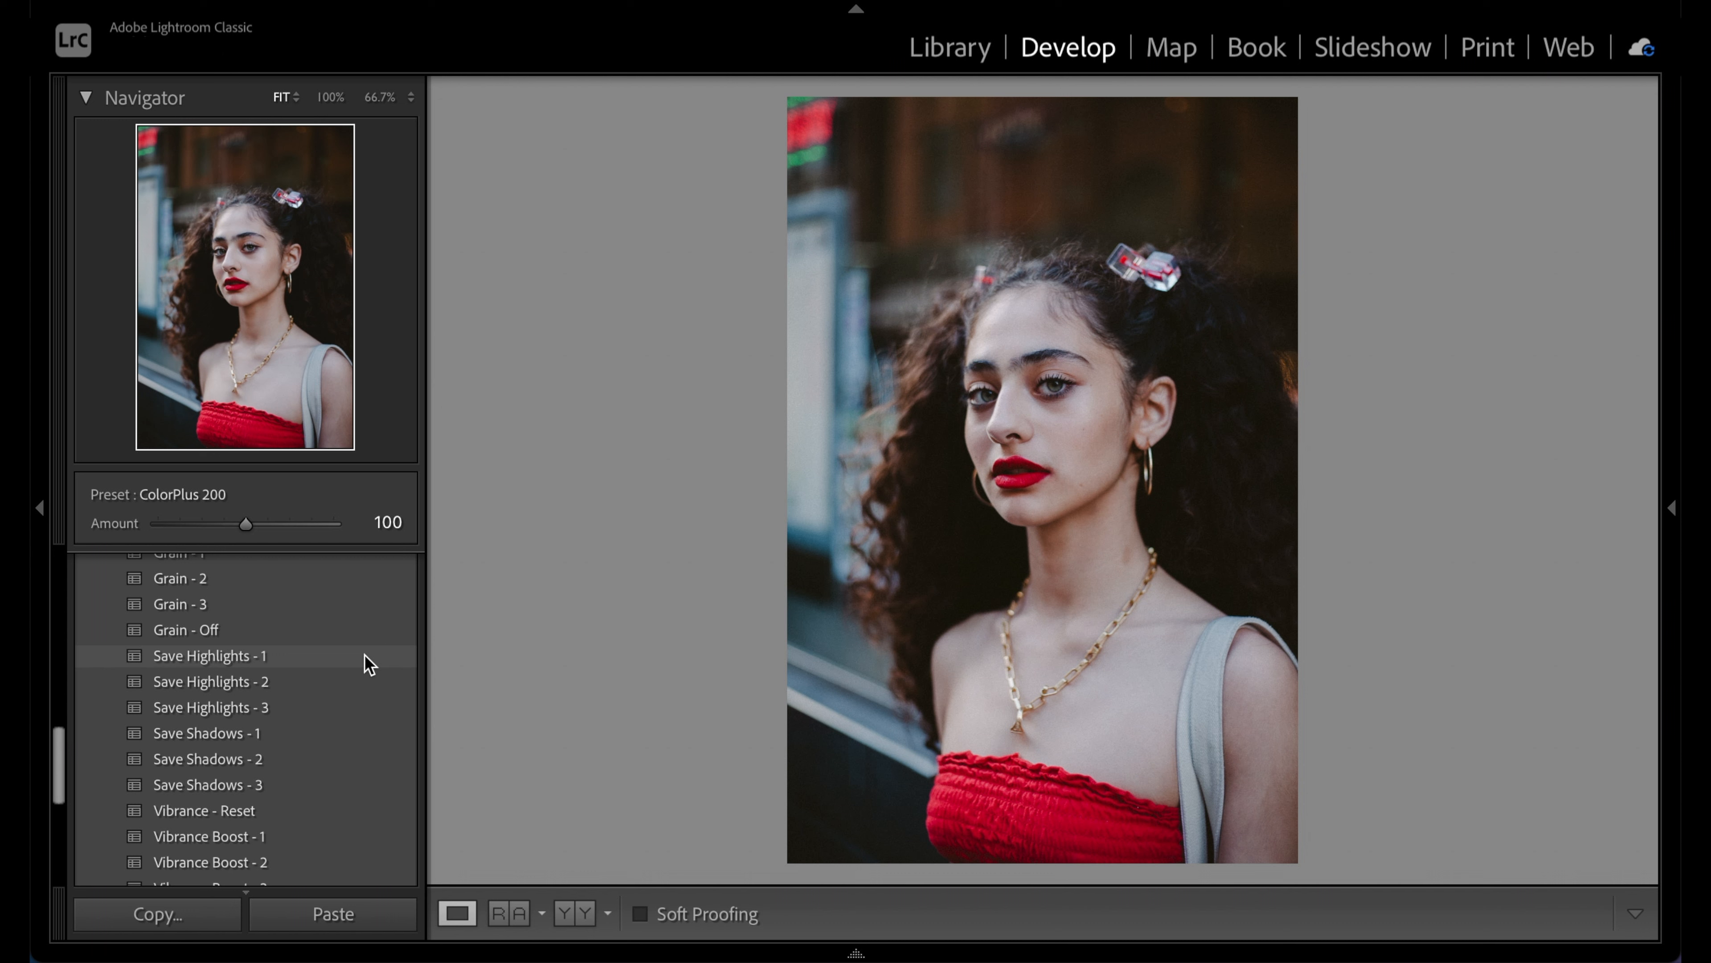
Stack Save Highlights - 1, Vibrance Boost - 3 and Vignette - 1 onto the ColorPlus 200 portrait
left_click(369, 664)
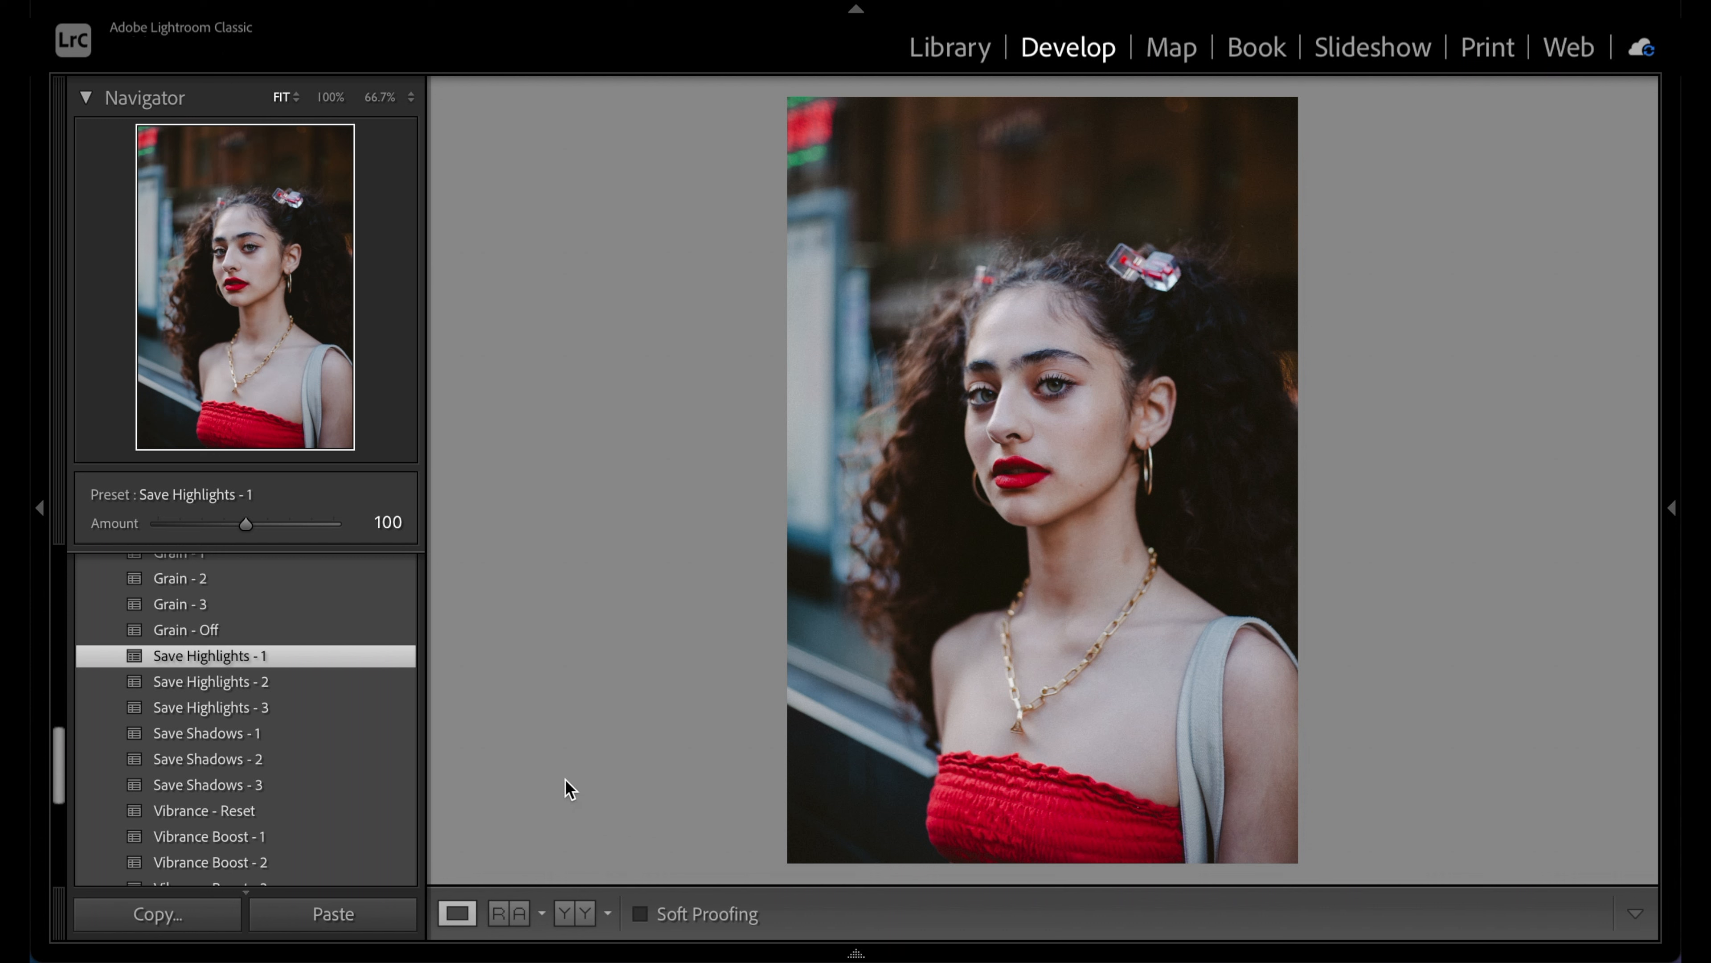
scroll(353, 805, "down", 3)
scroll(354, 797, "down", 1)
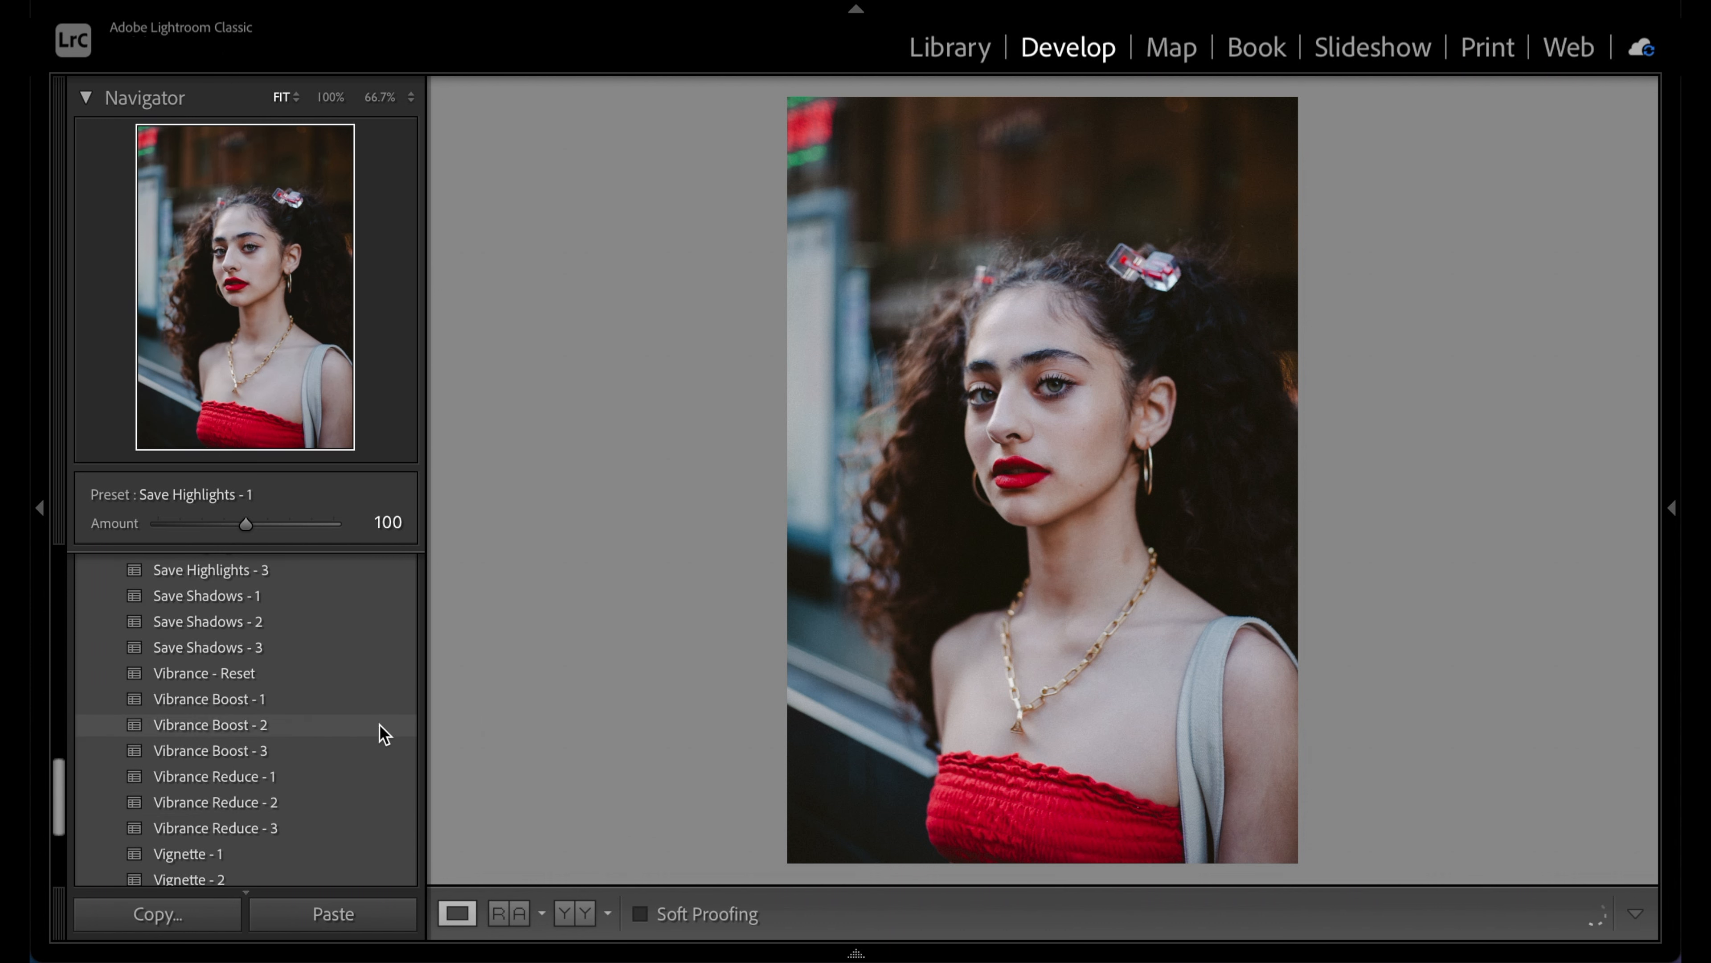
left_click(376, 753)
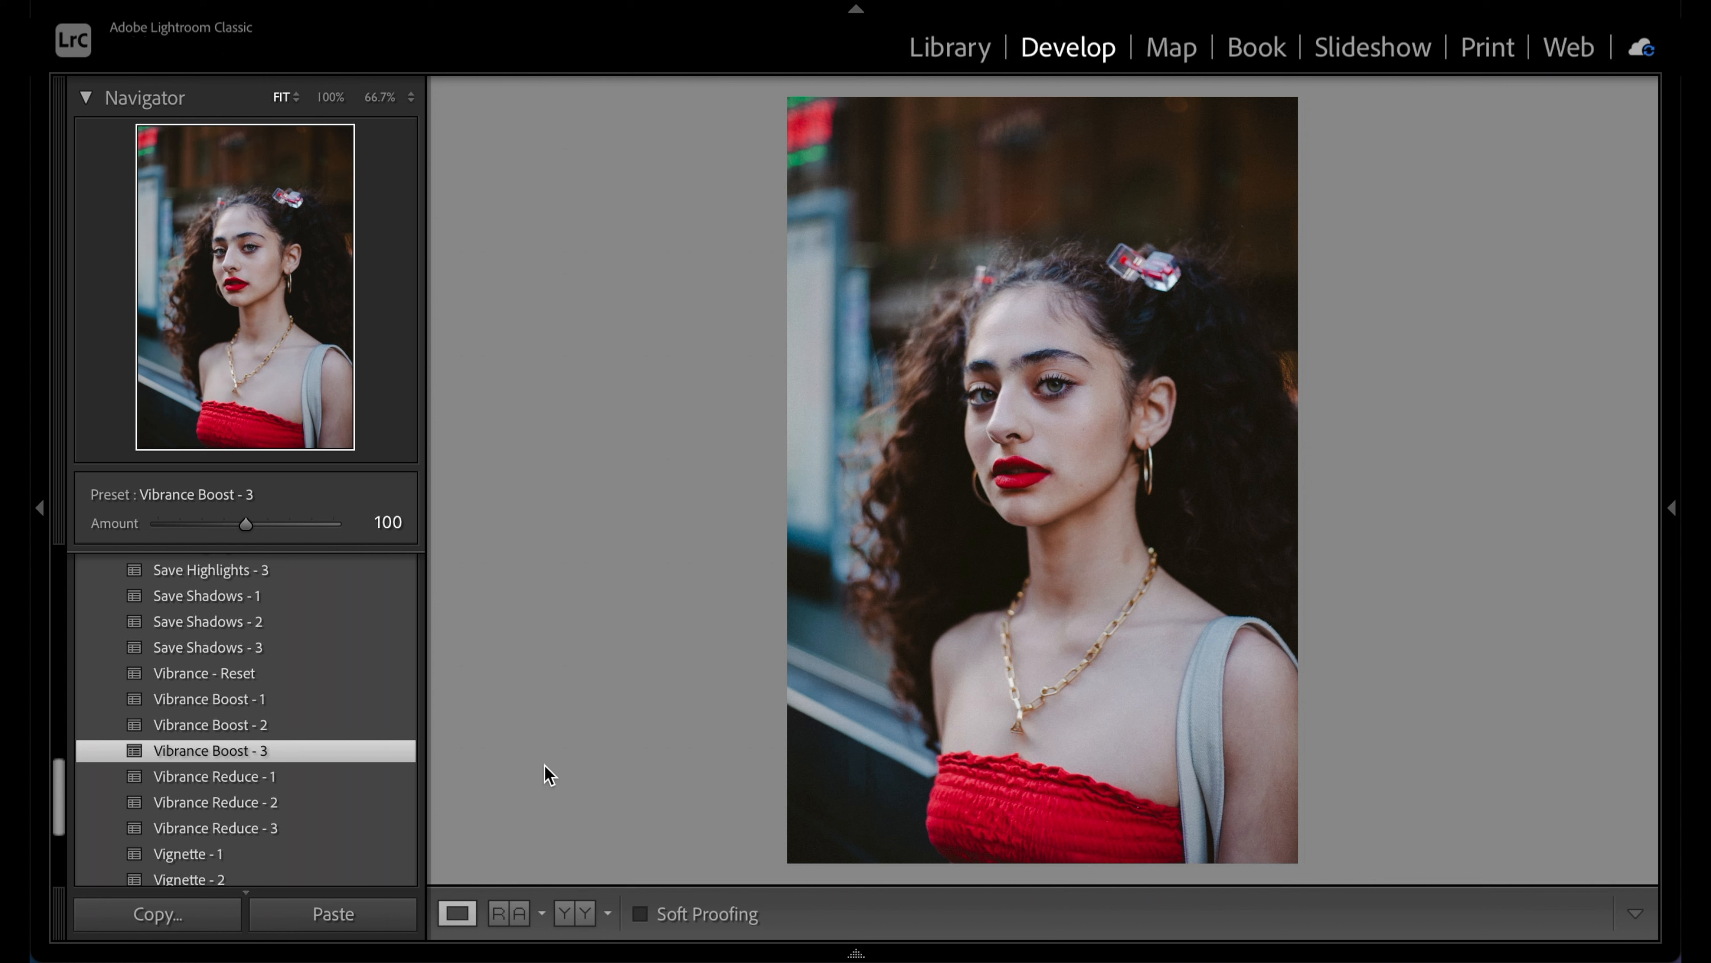
scroll(362, 736, "down", 3)
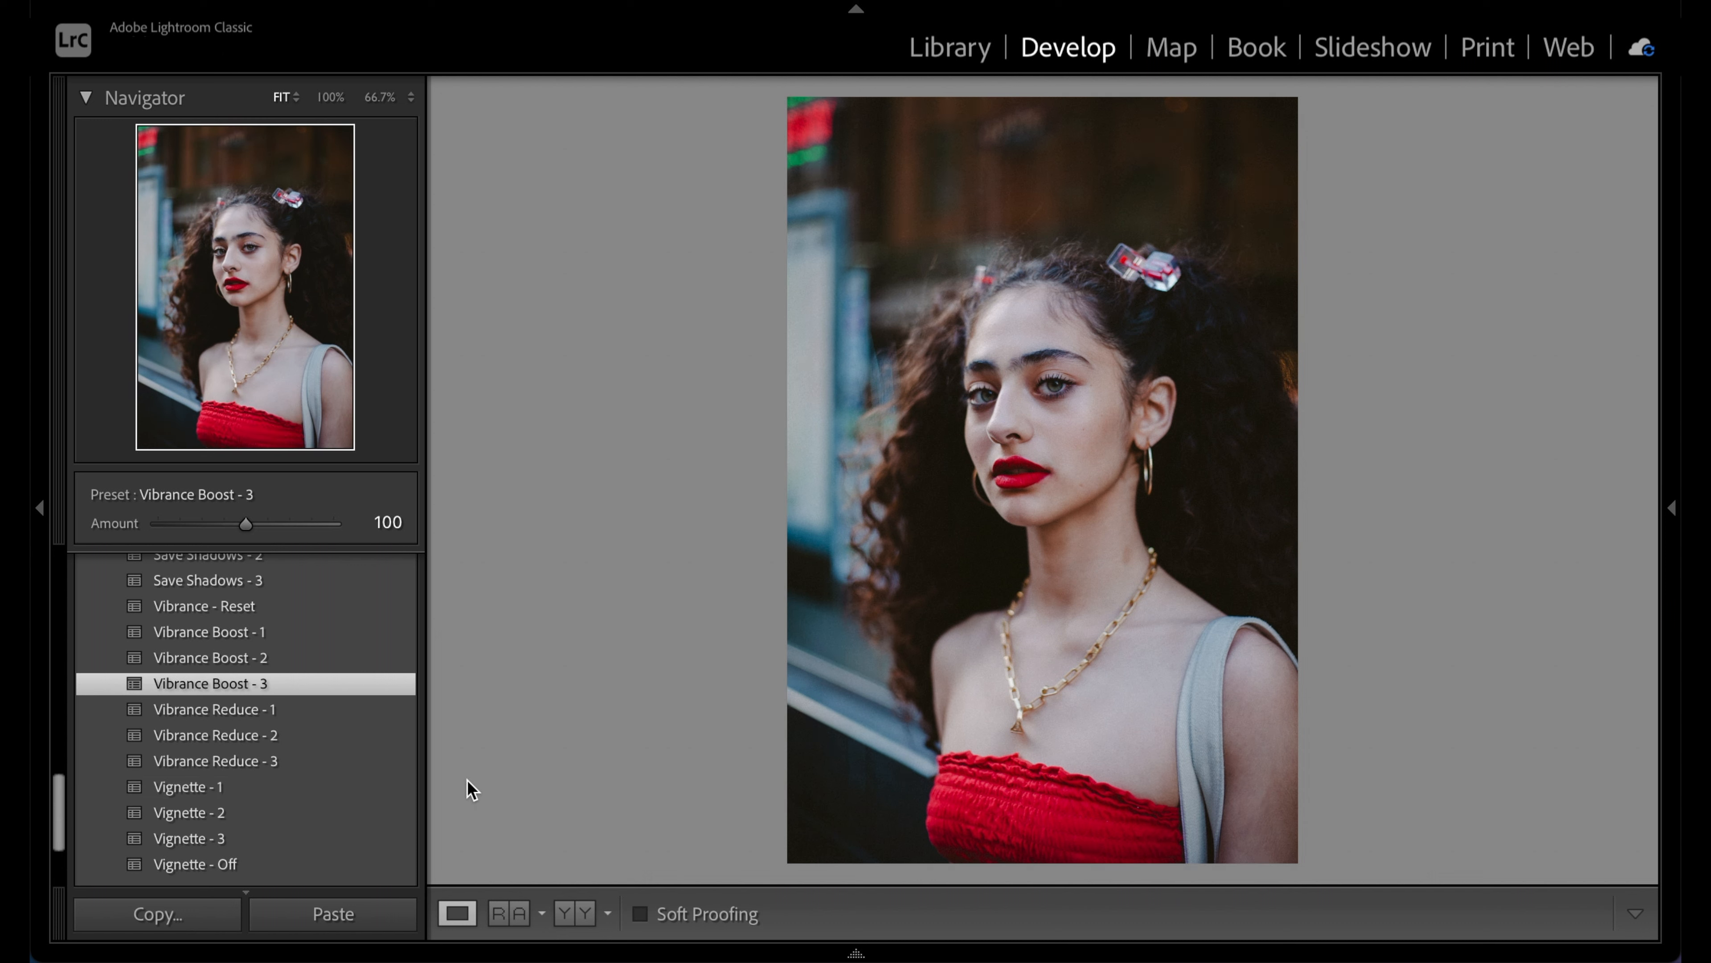
left_click(346, 800)
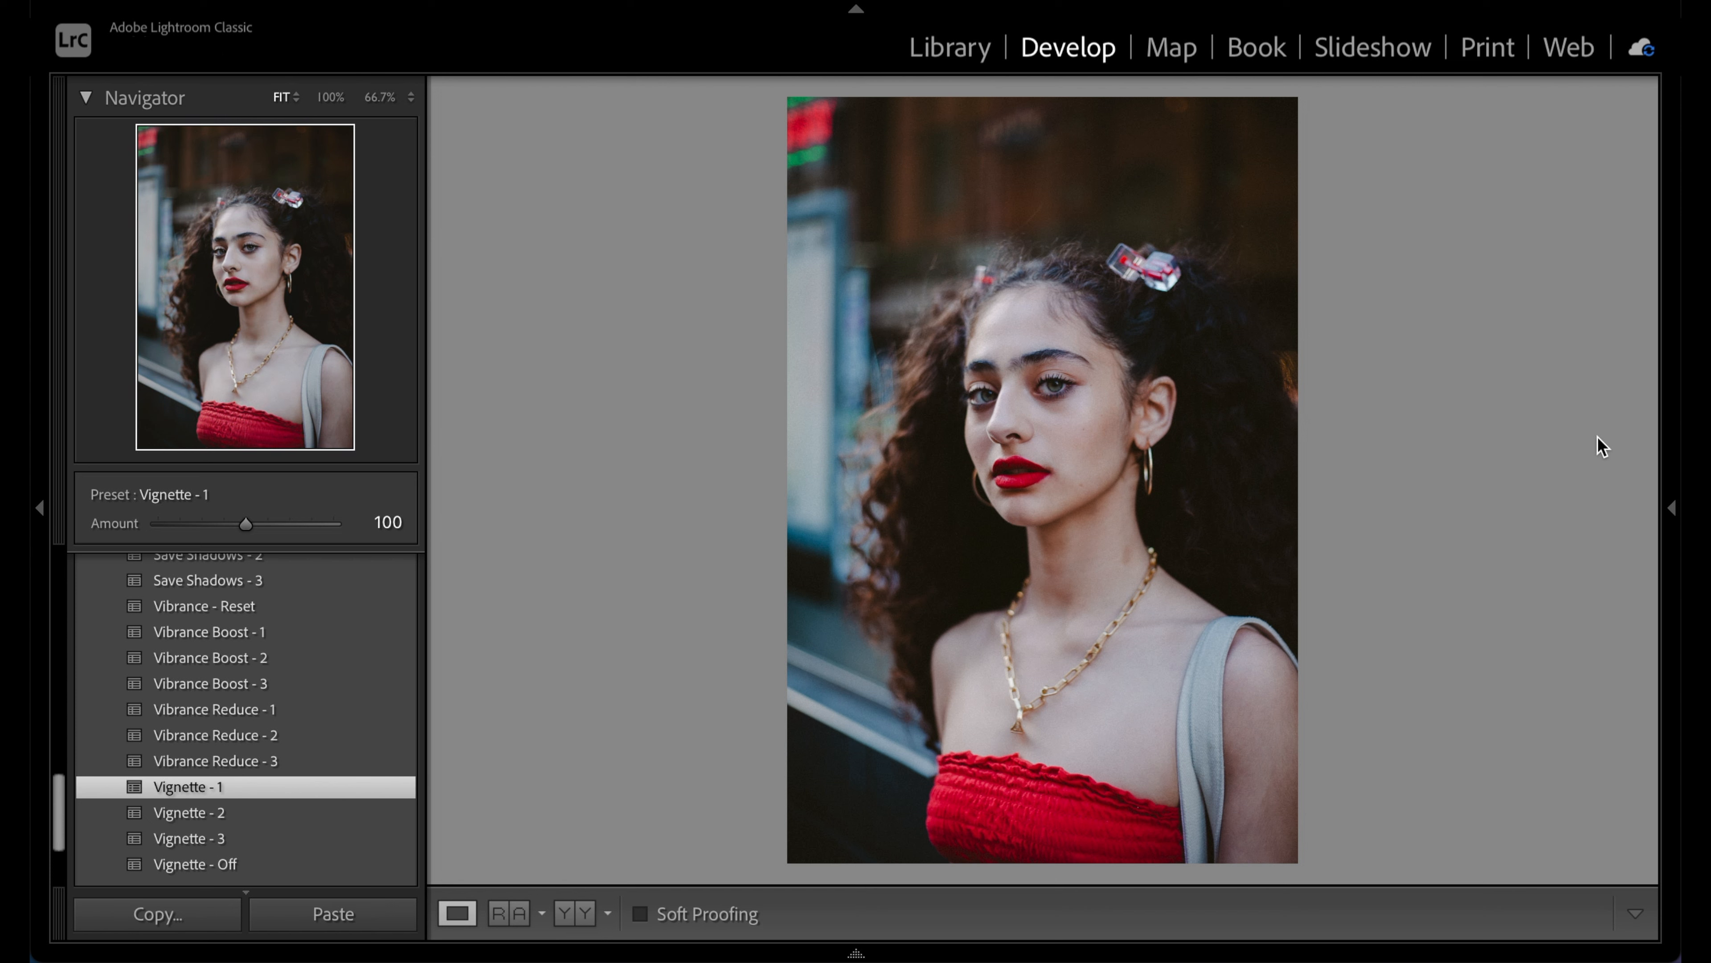
Toggle the Before view with \ to compare the portrait with its original, then return to the edit
key("backslash")
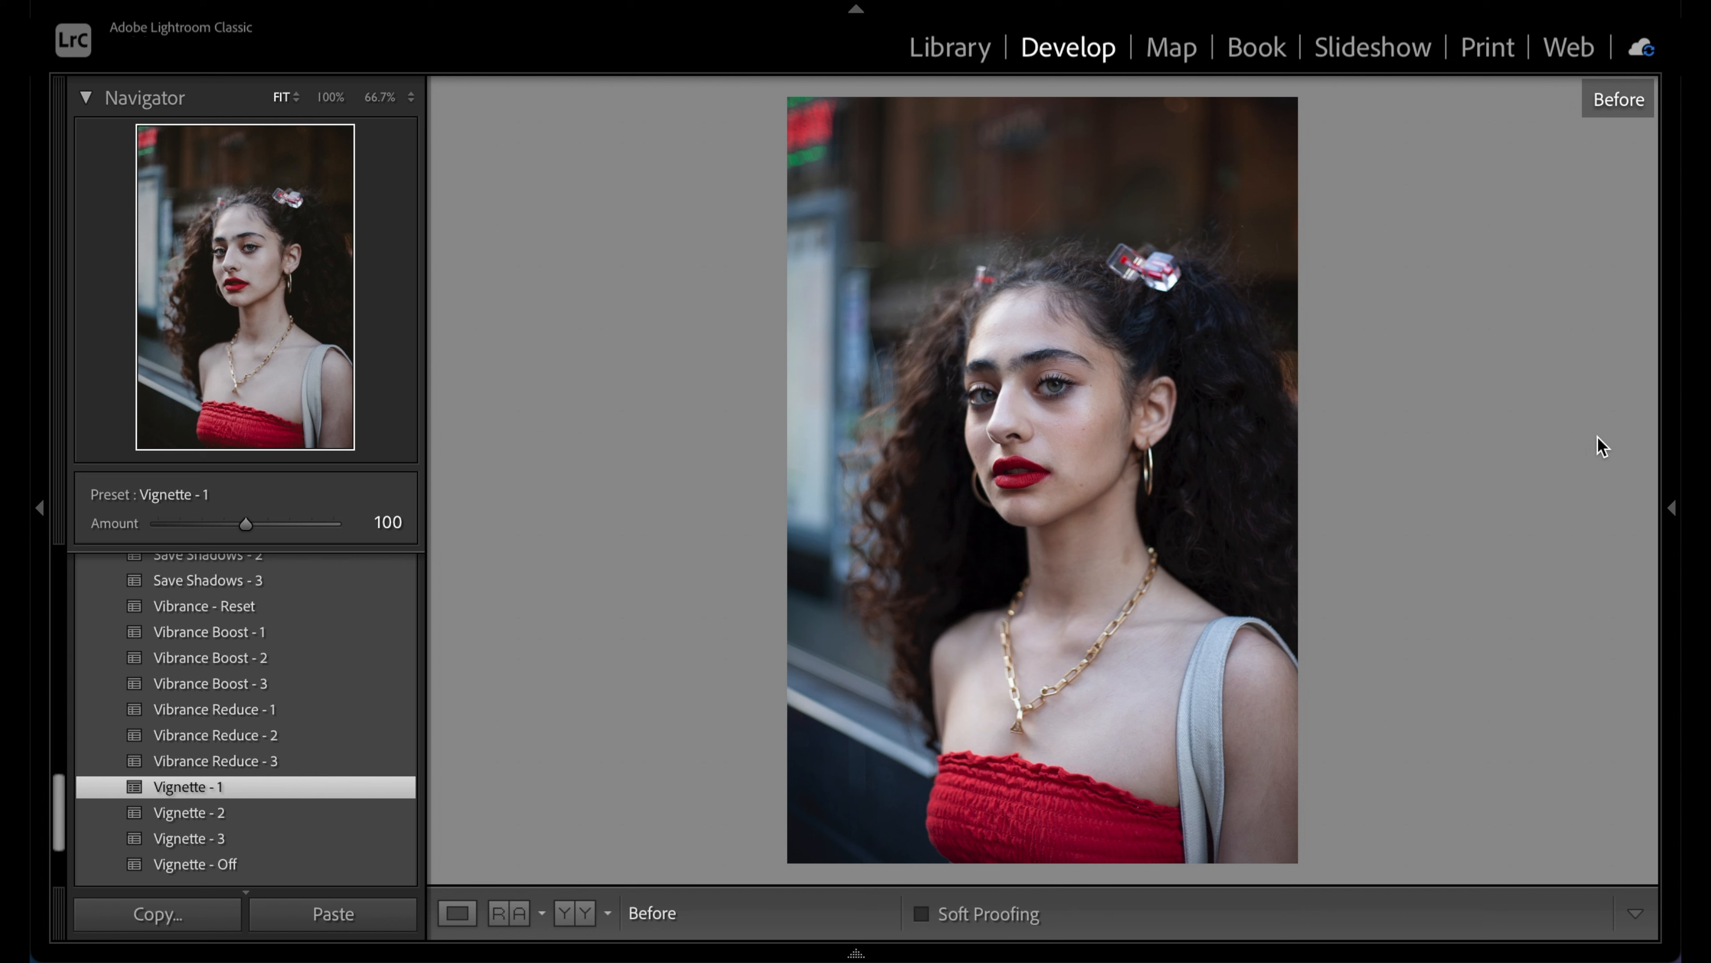
key("backslash")
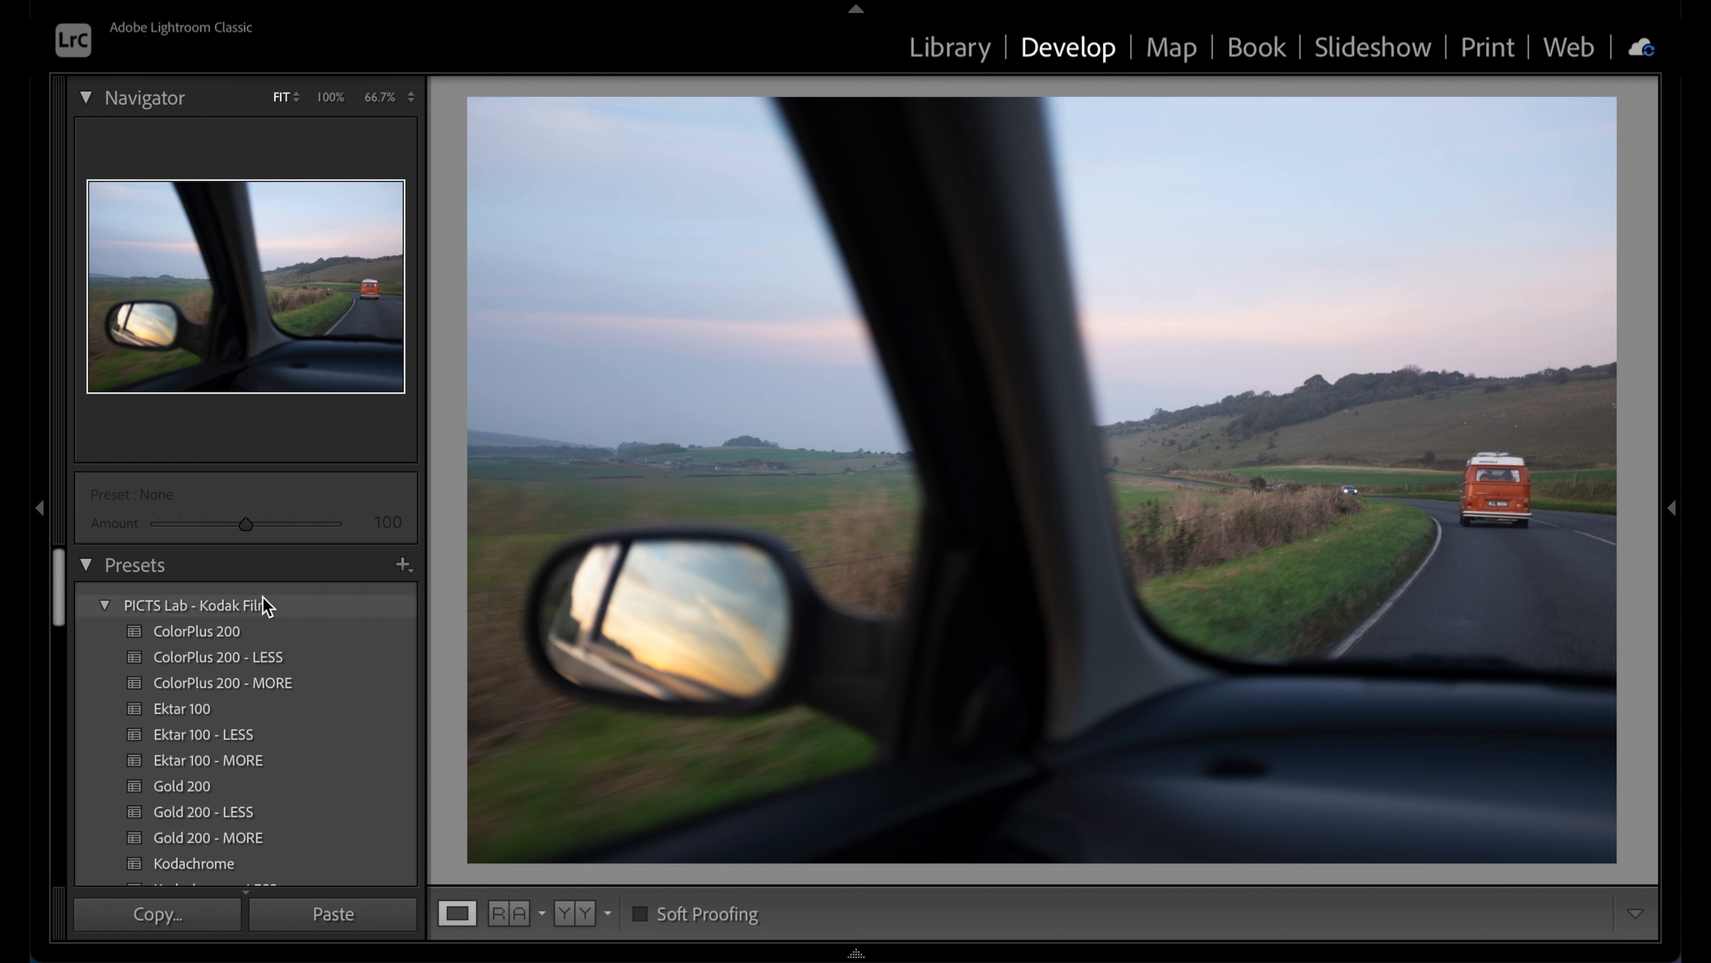
Apply the ColorPlus 200 - MORE film preset to the orange-van car-window photo
mouse_move(206, 621)
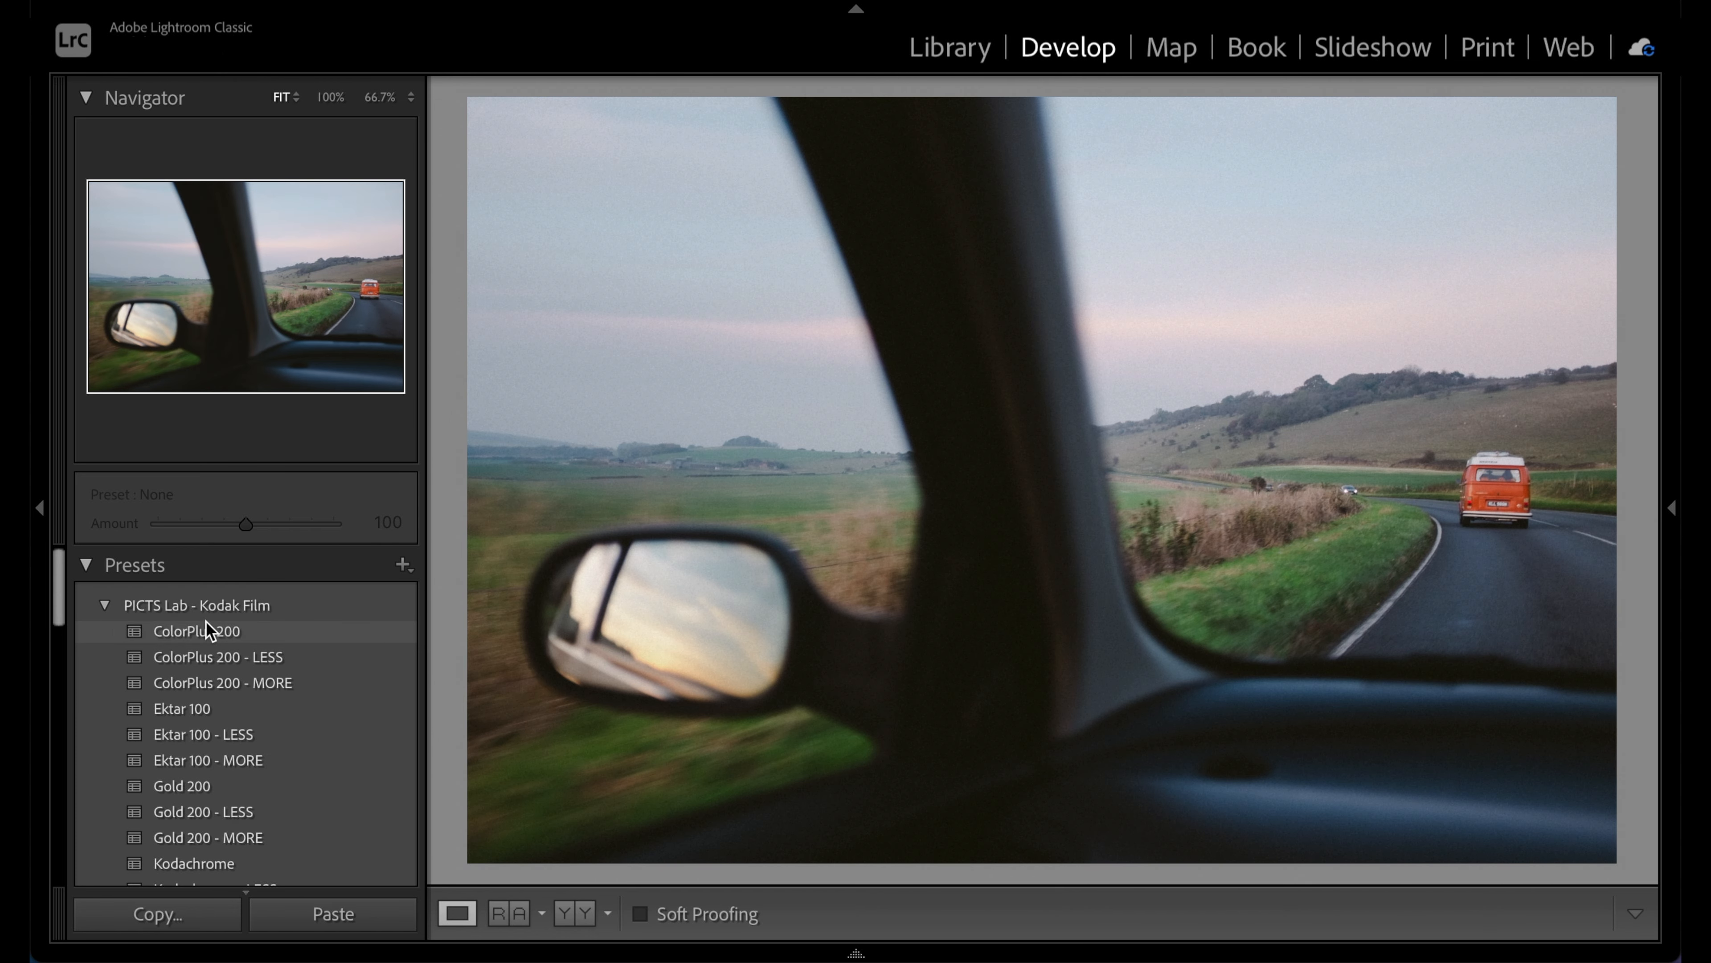
left_click(213, 681)
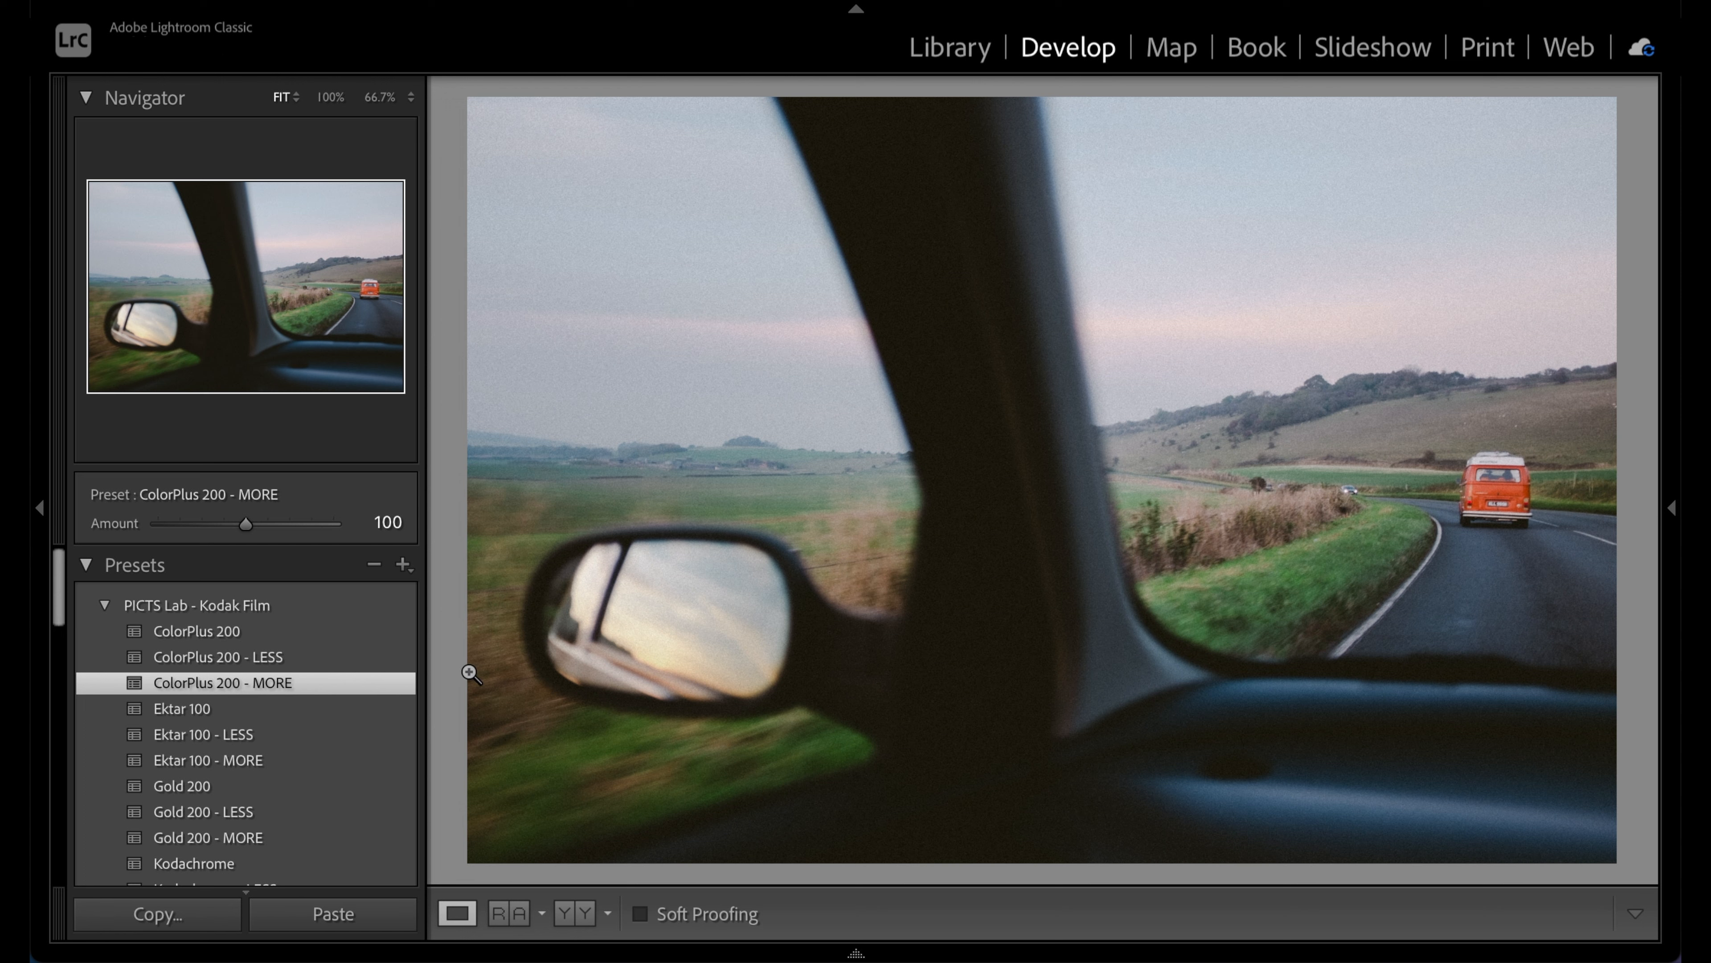
scroll(349, 679, "down", 10)
scroll(348, 679, "up", 5)
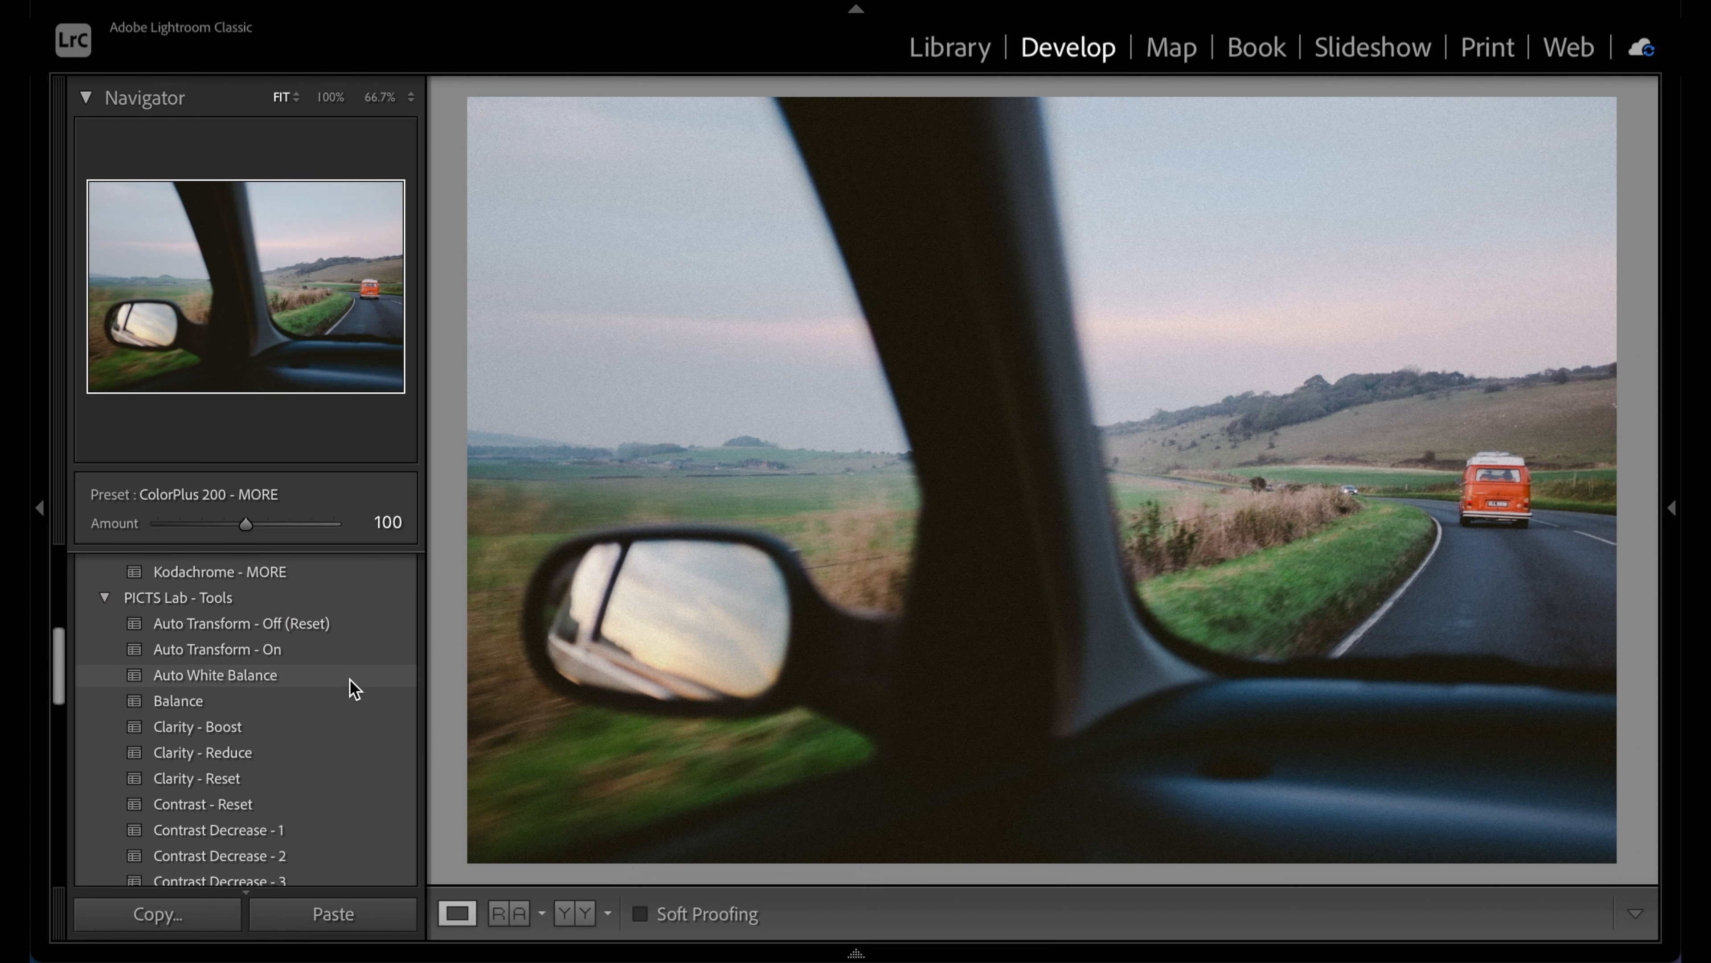
scroll(349, 680, "down", 6)
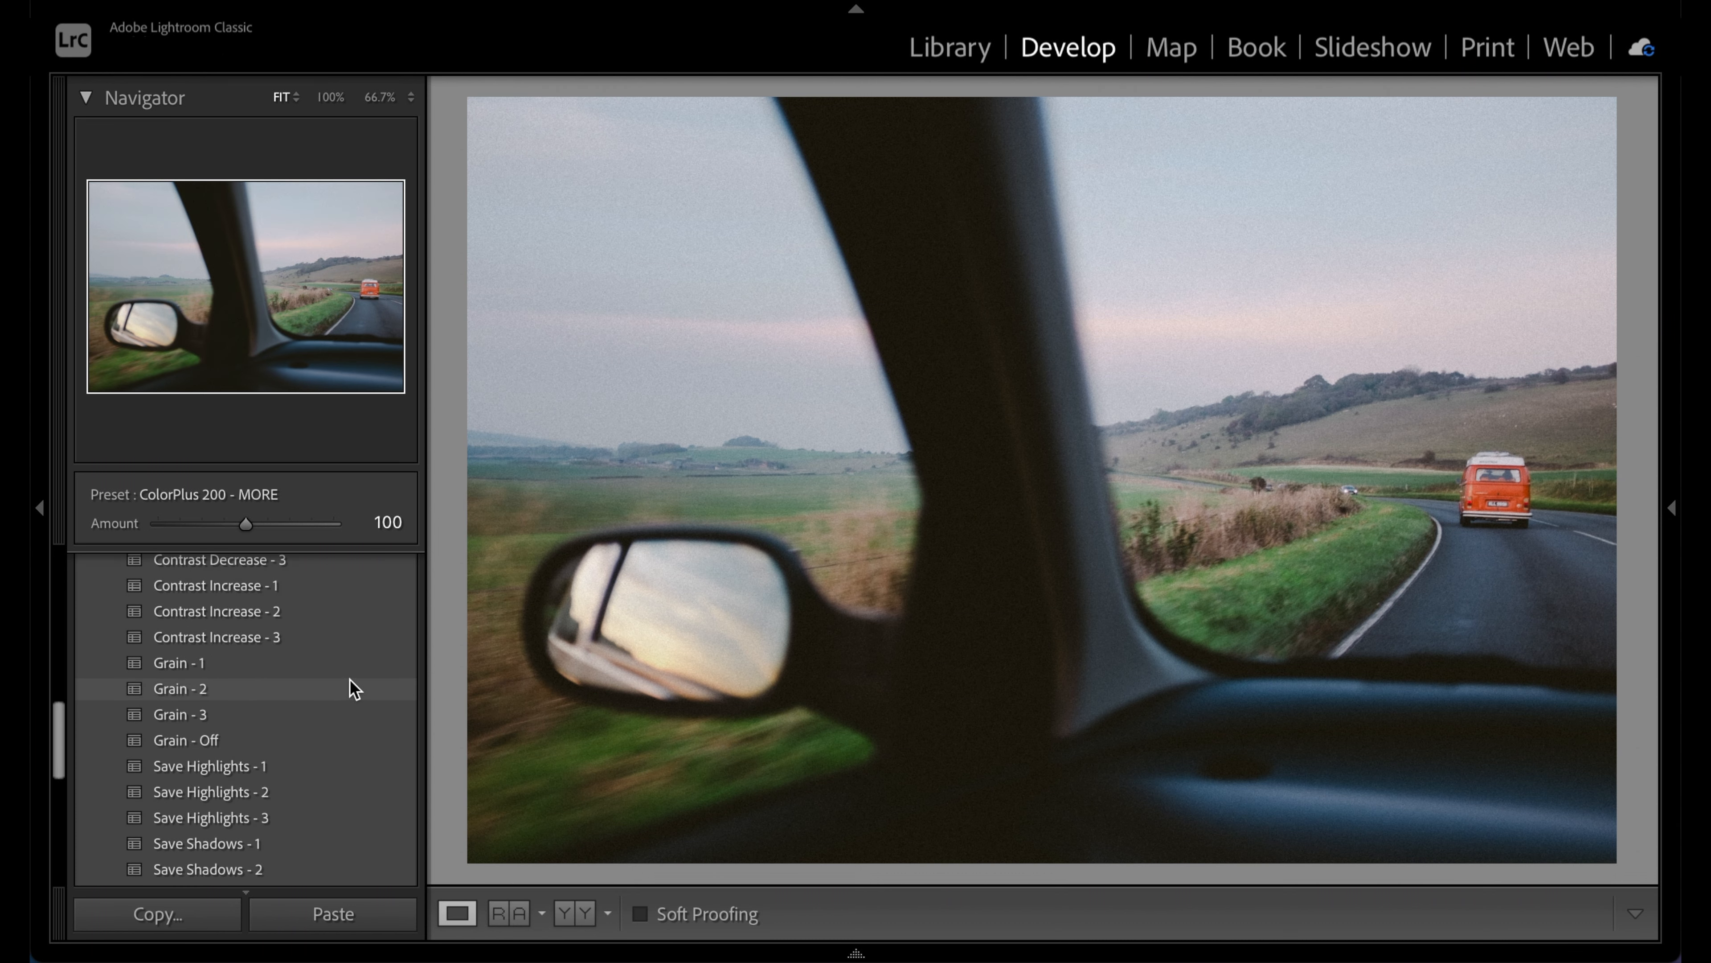
scroll(349, 679, "down", 3)
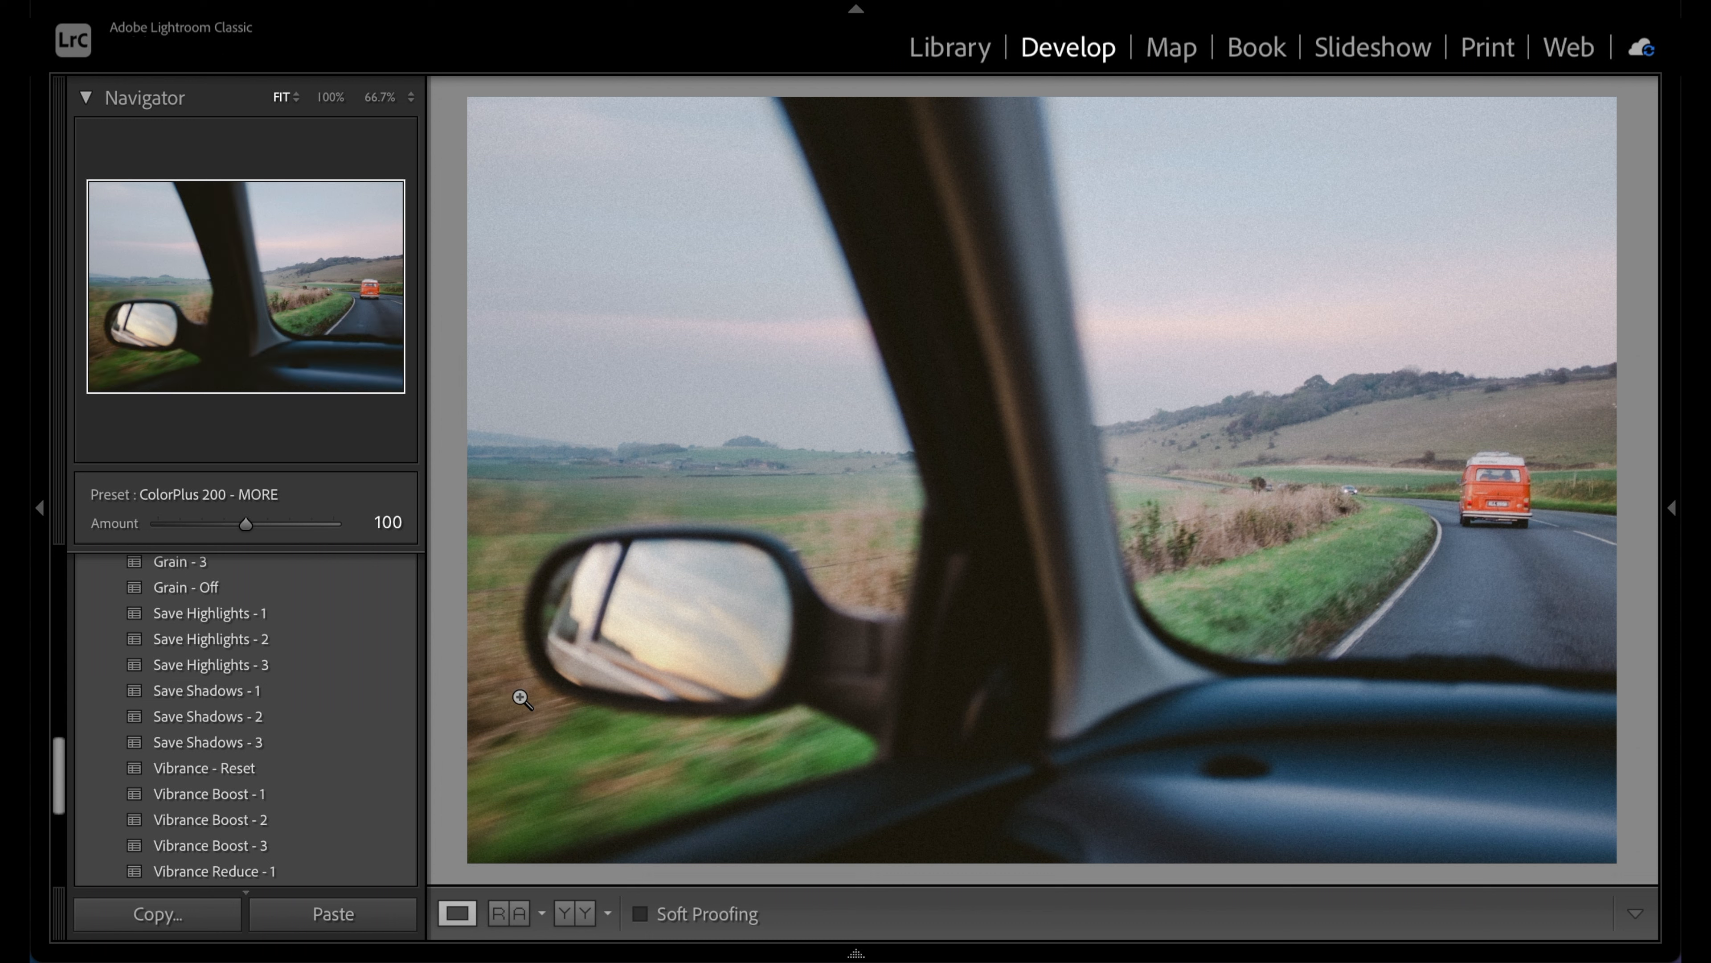
Add Save Shadows - 1, Save Highlights - 2 and Vignette - 1 to the van photo
left_click(349, 694)
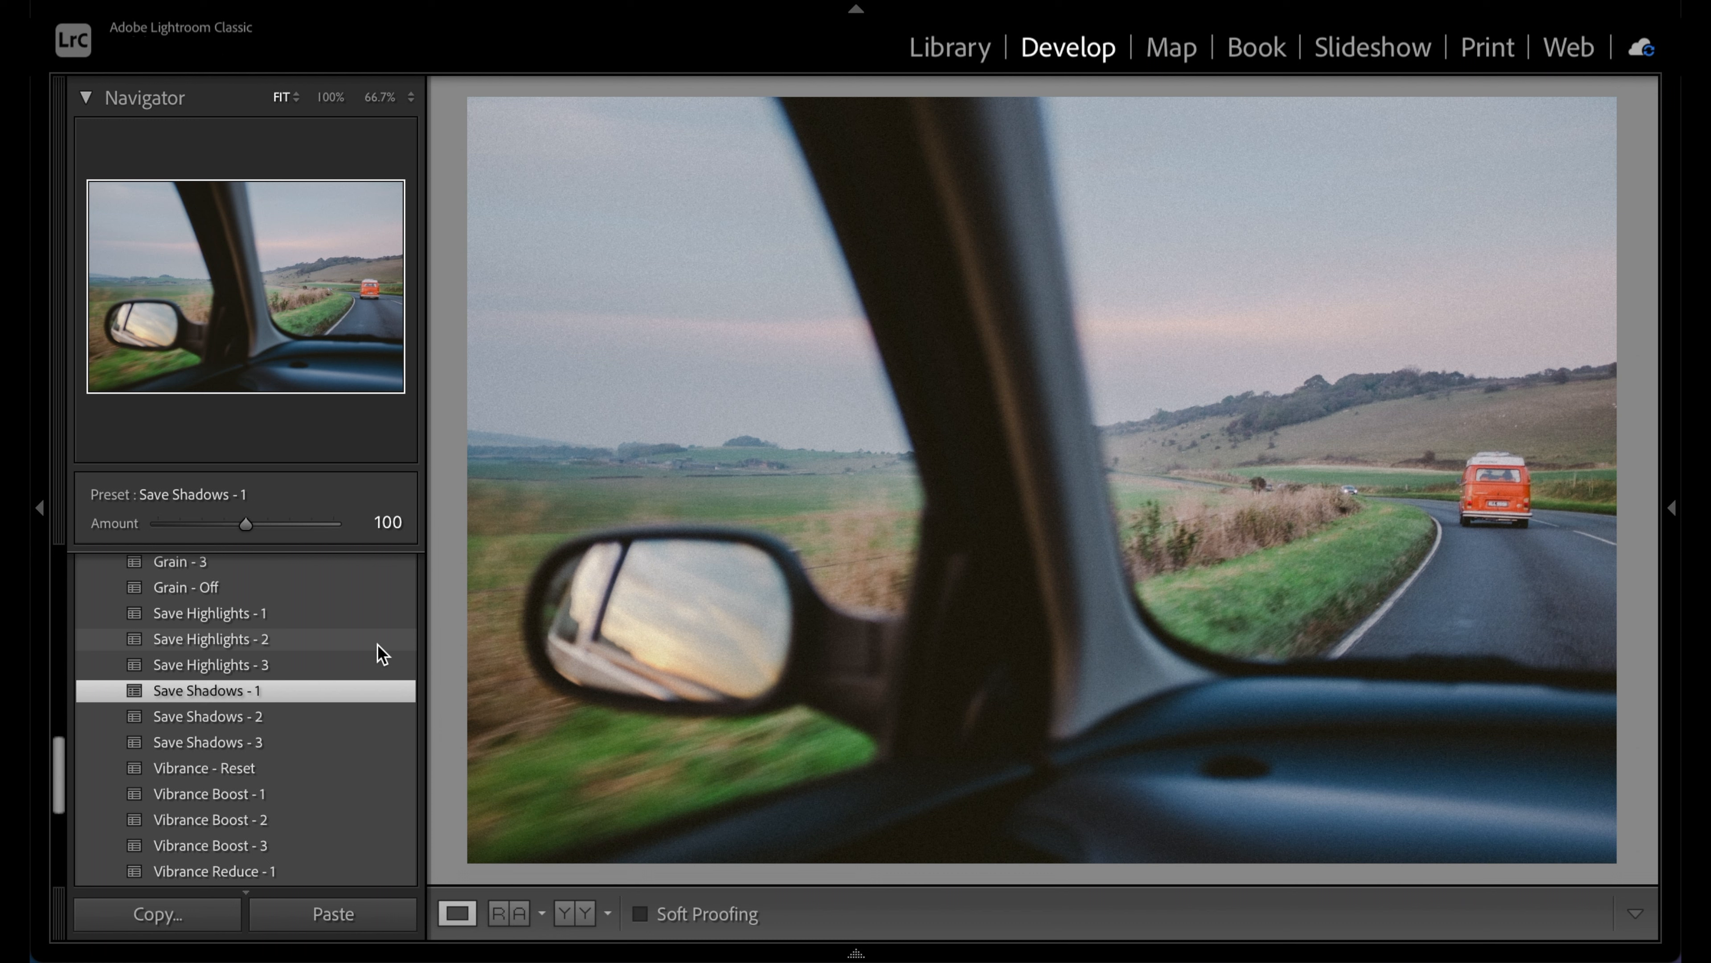
left_click(377, 645)
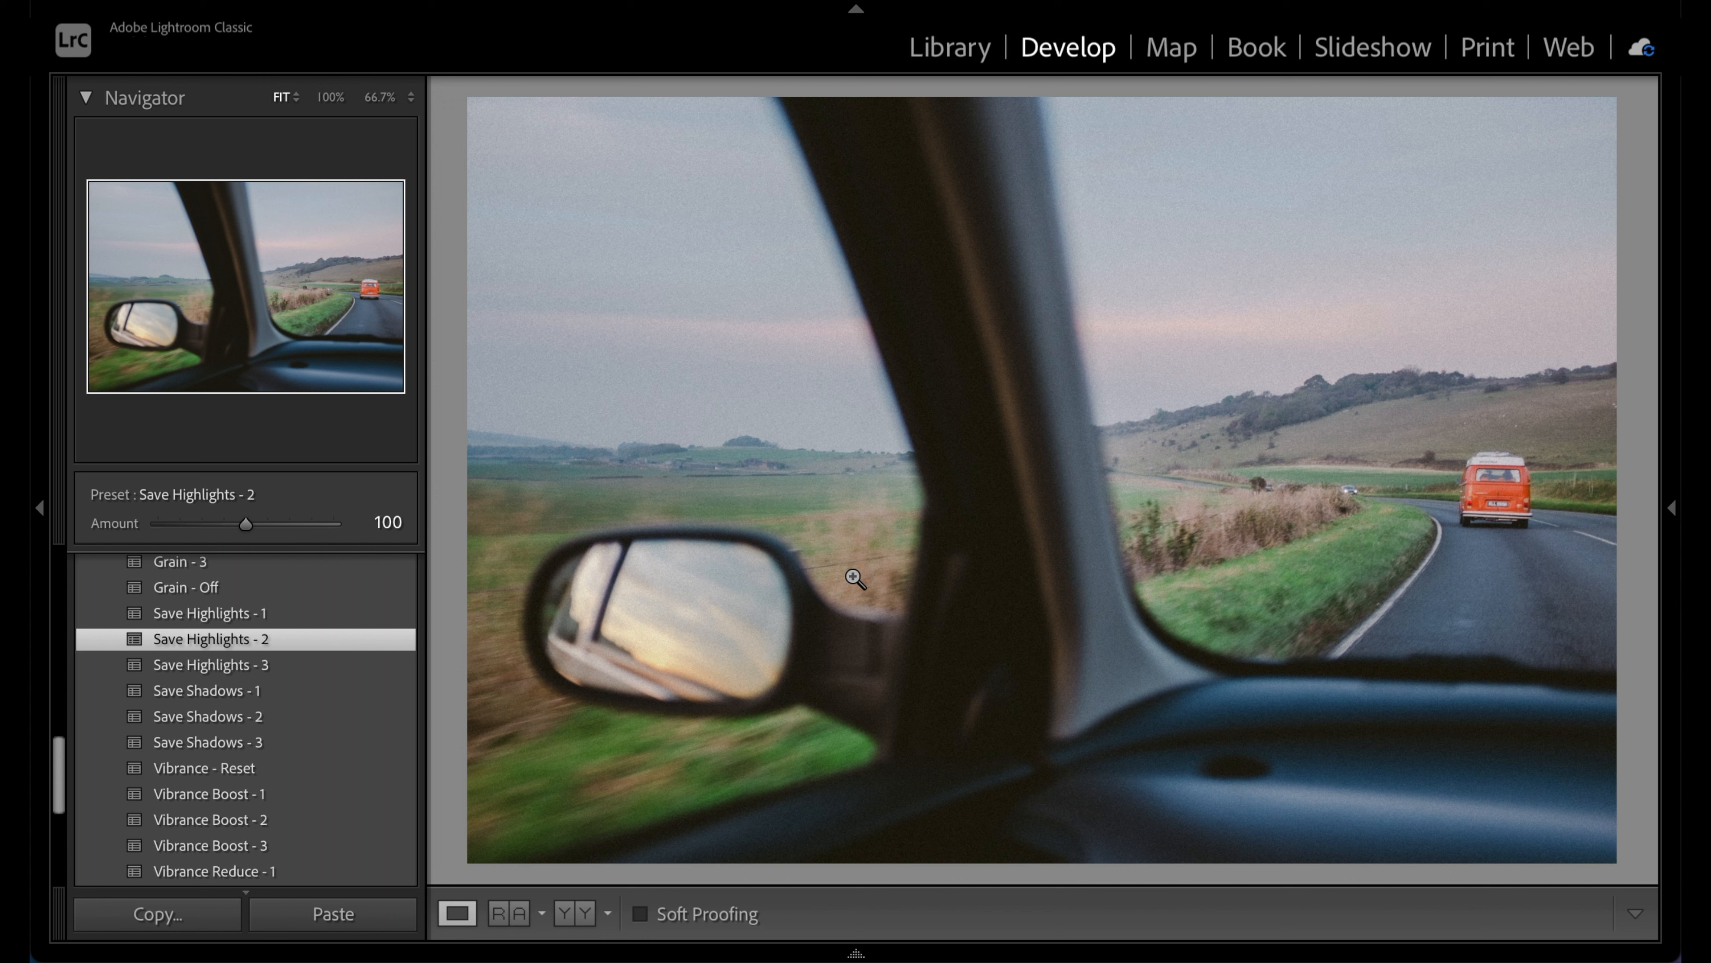
scroll(371, 711, "down", 5)
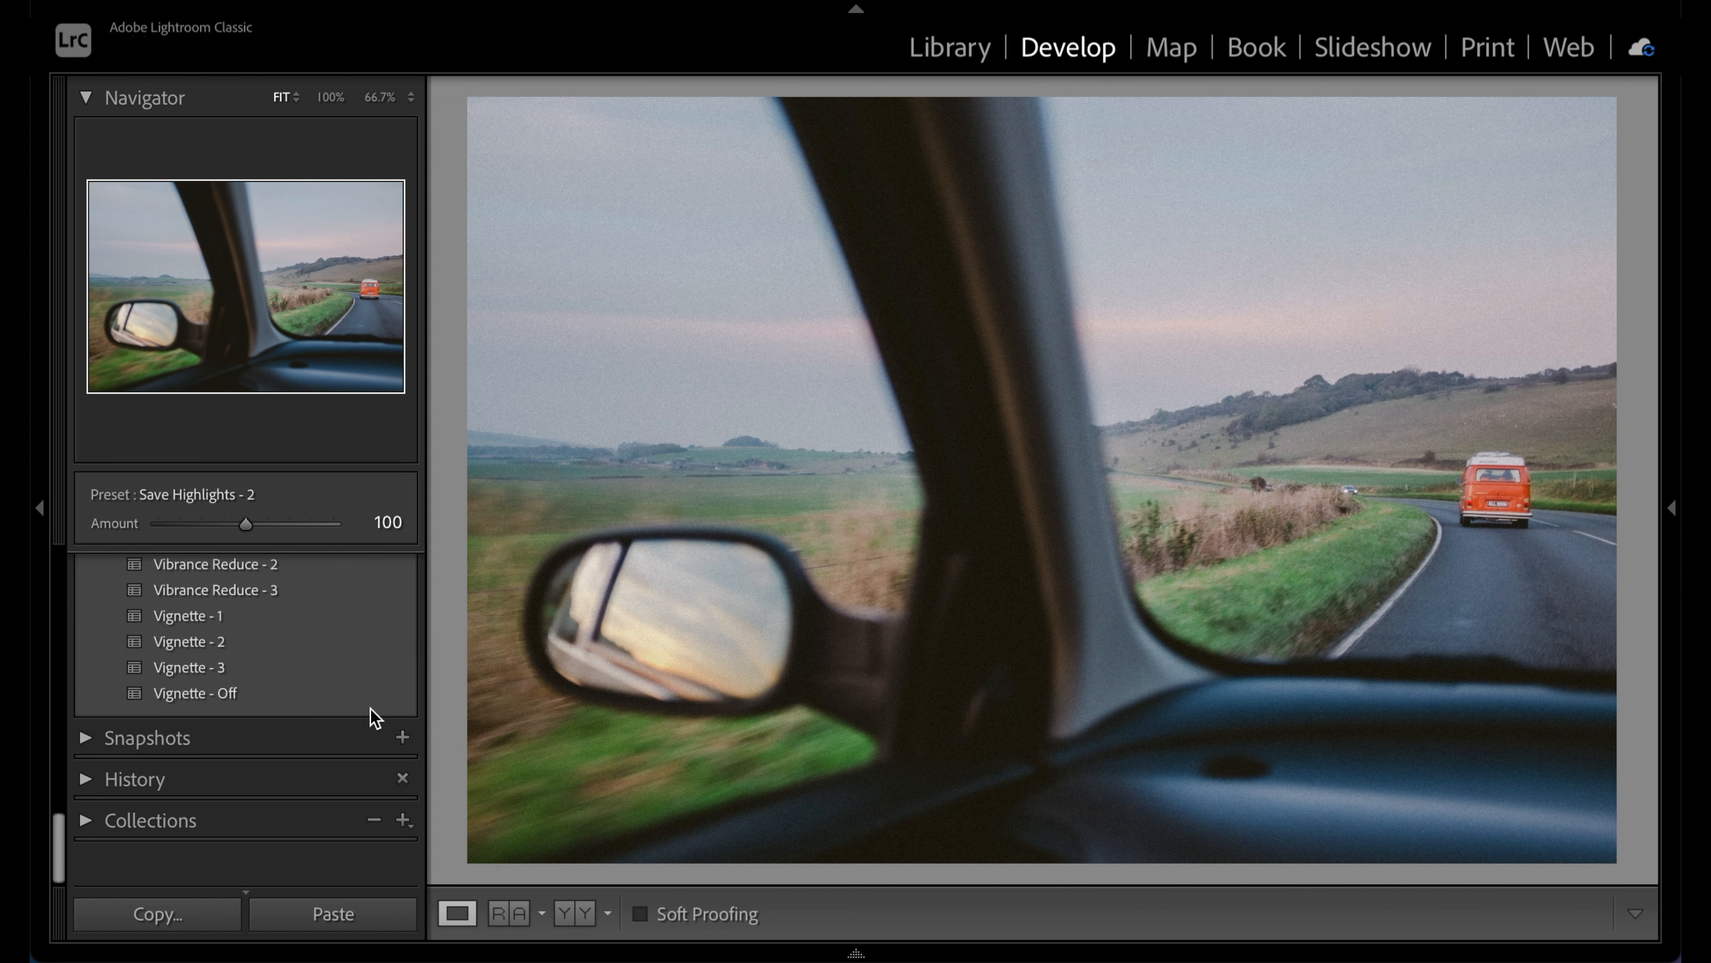
left_click(375, 660)
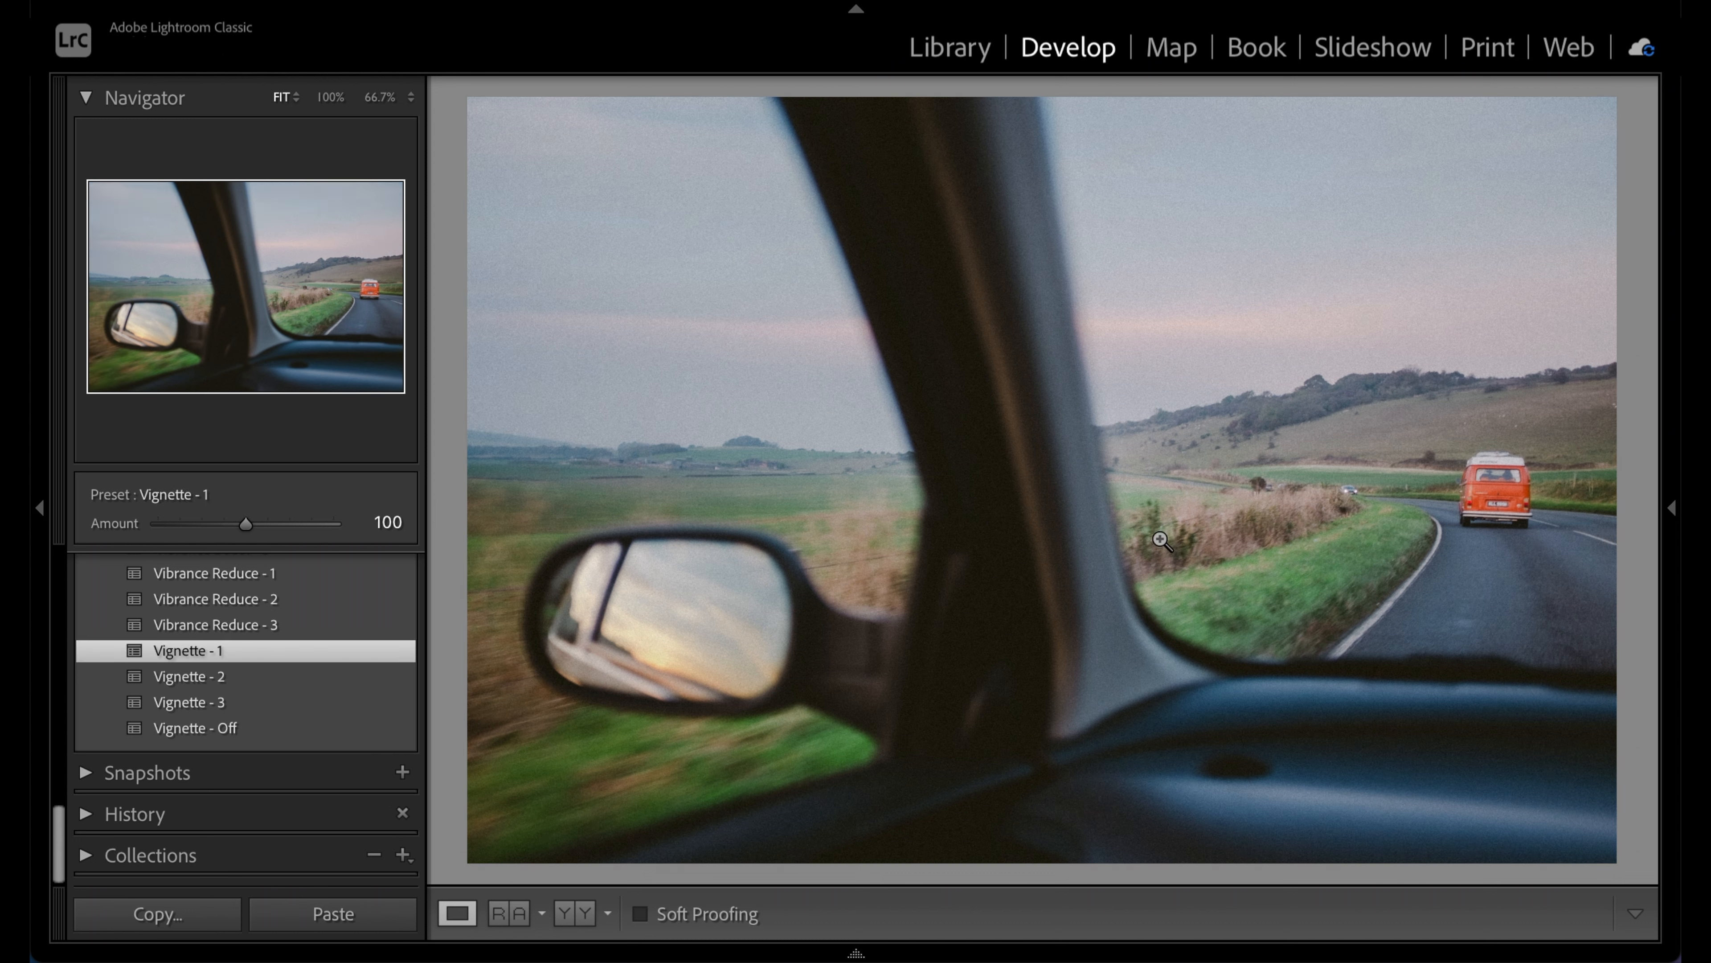
Toggle the van photo's Before view on and off to compare it with the original
key("backslash")
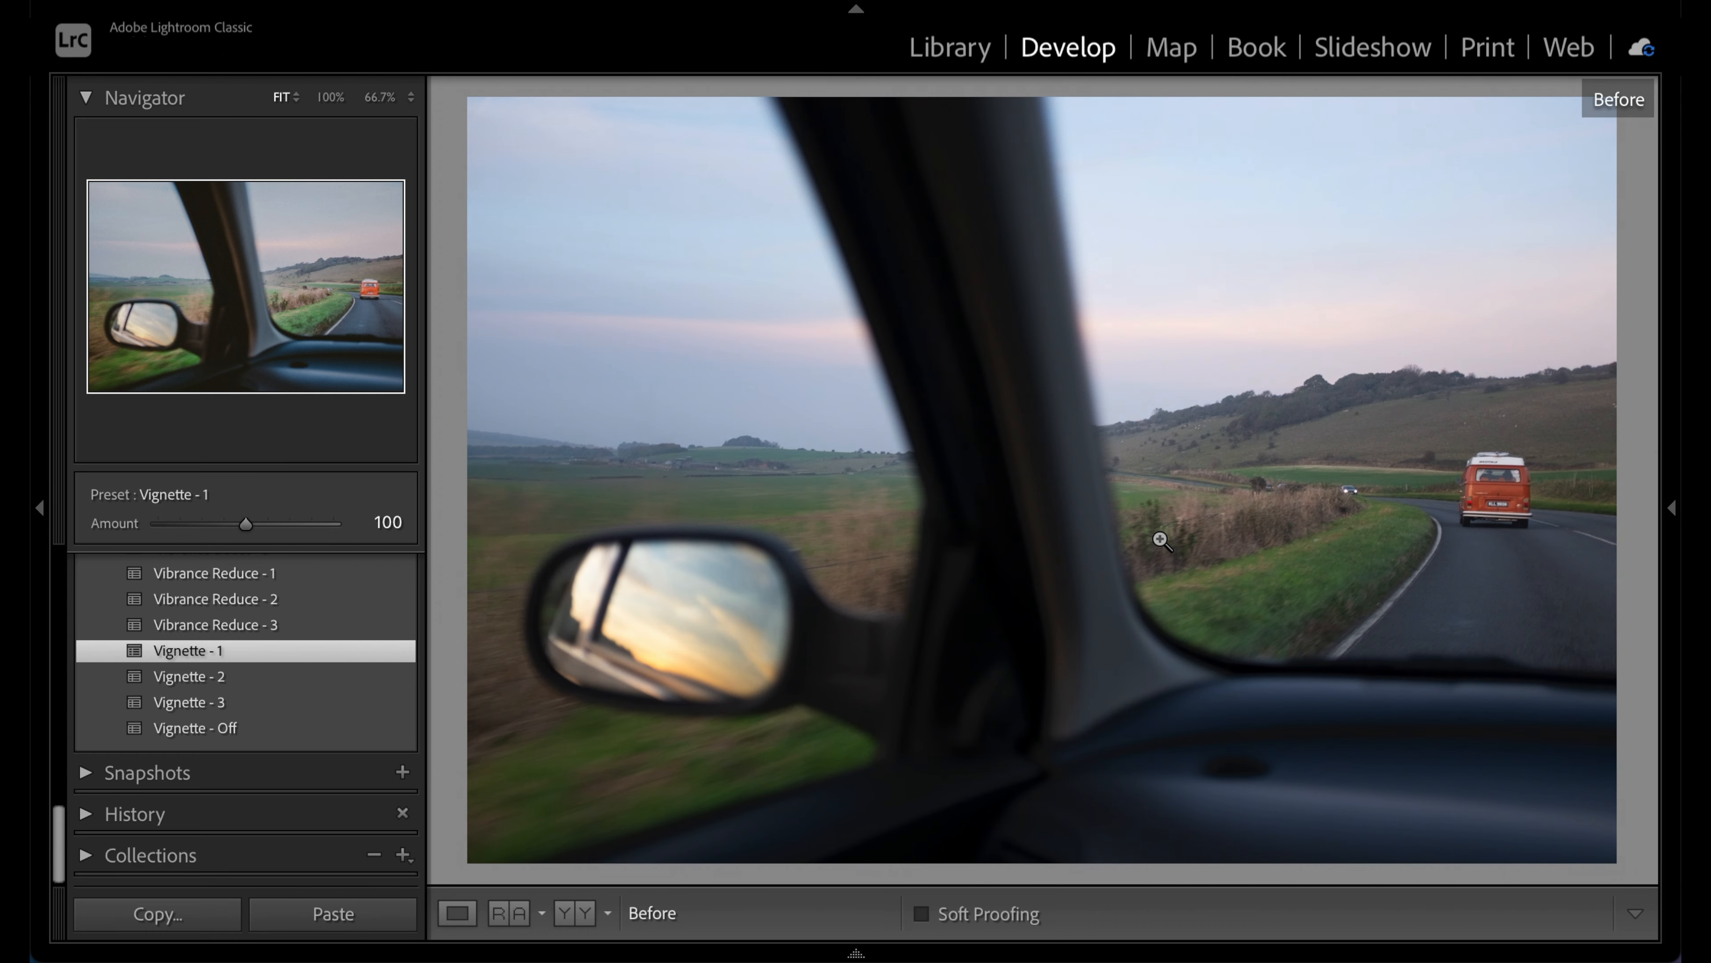
mouse_move(1391, 952)
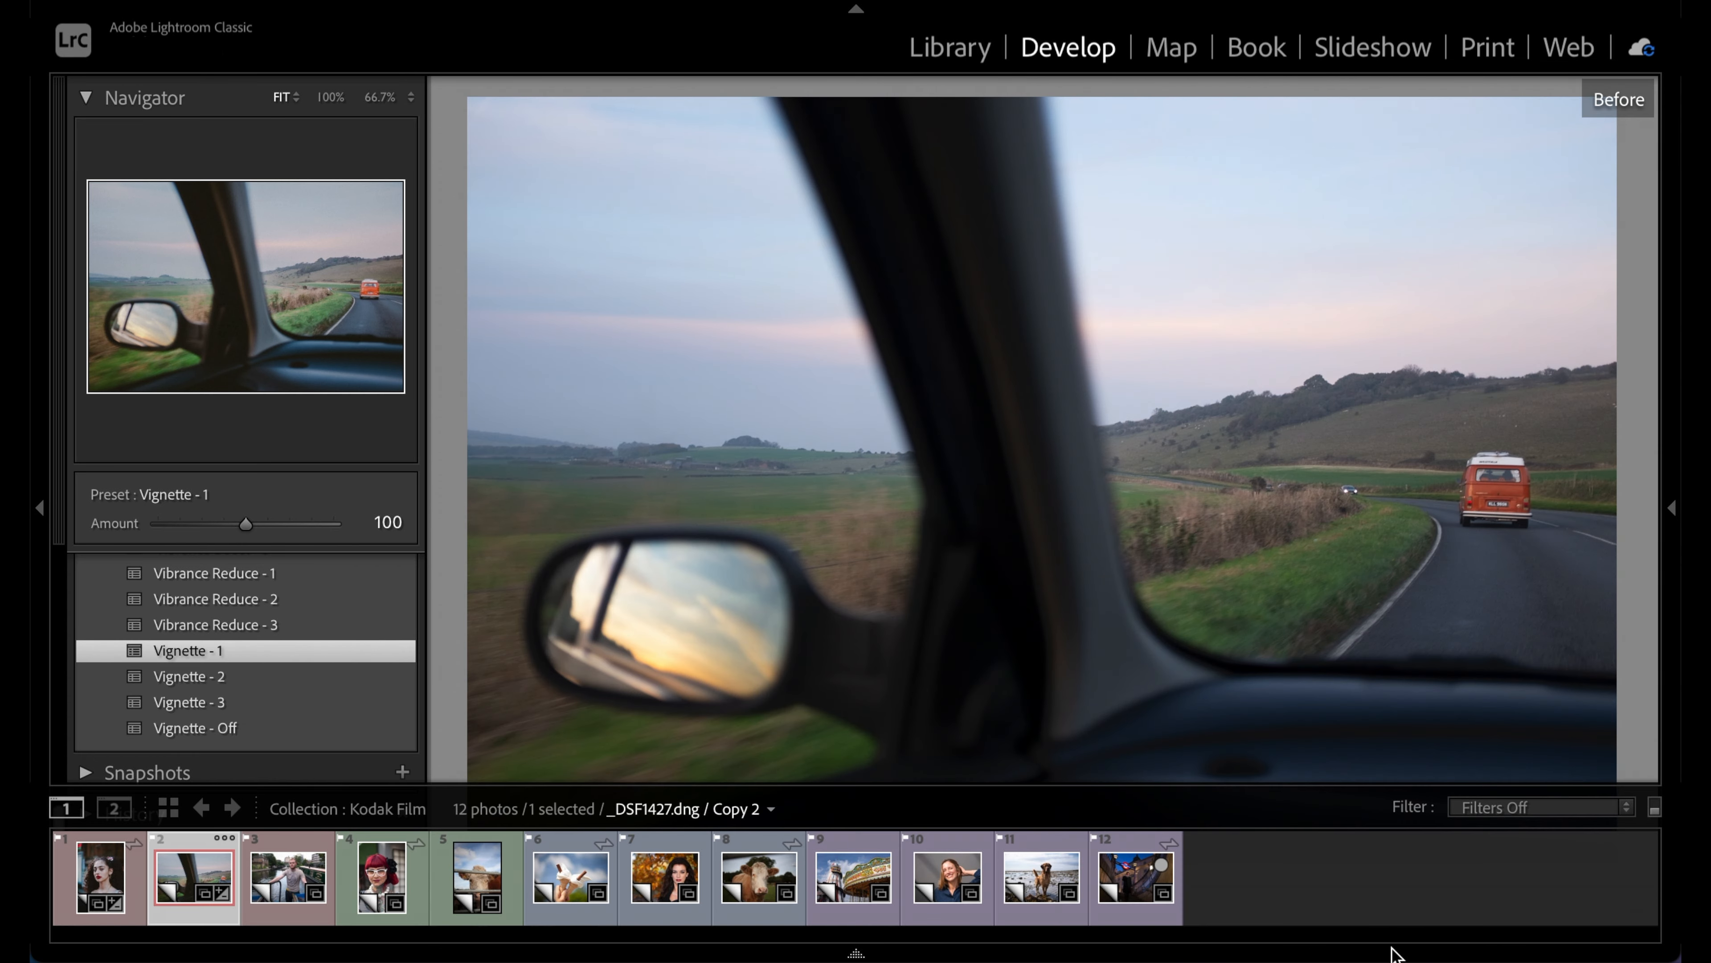
key("backslash")
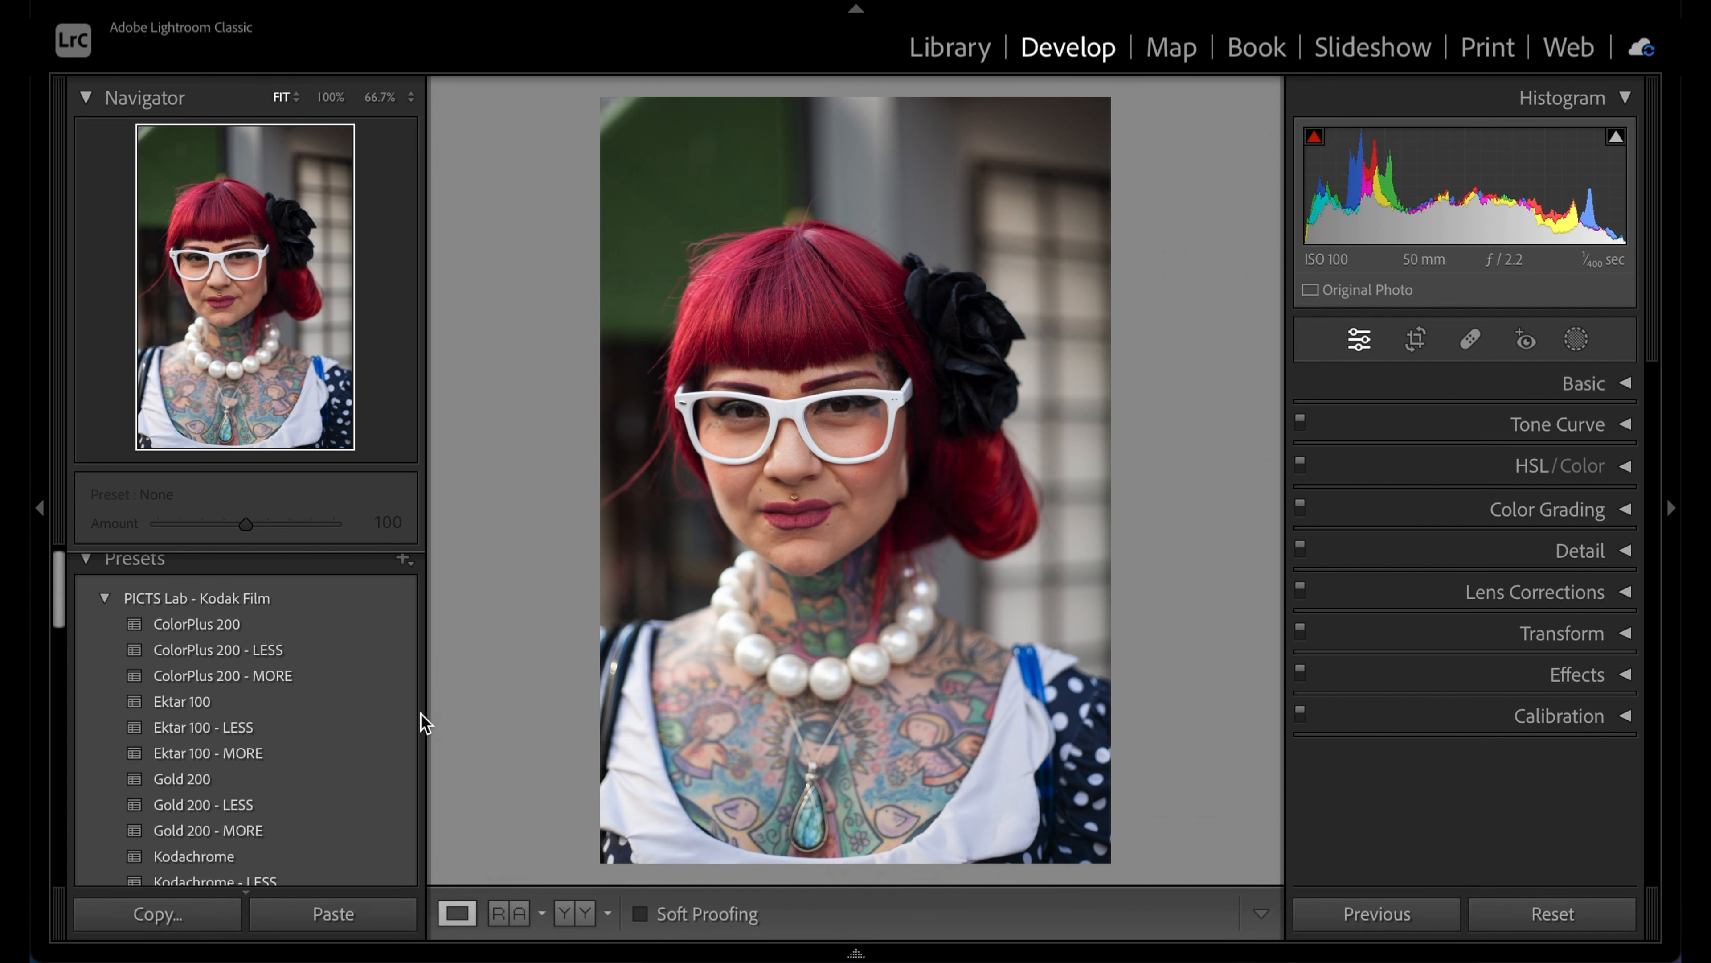
Apply the Ektar 100 Kodak film preset to the red-haired woman's portrait
left_click(335, 709)
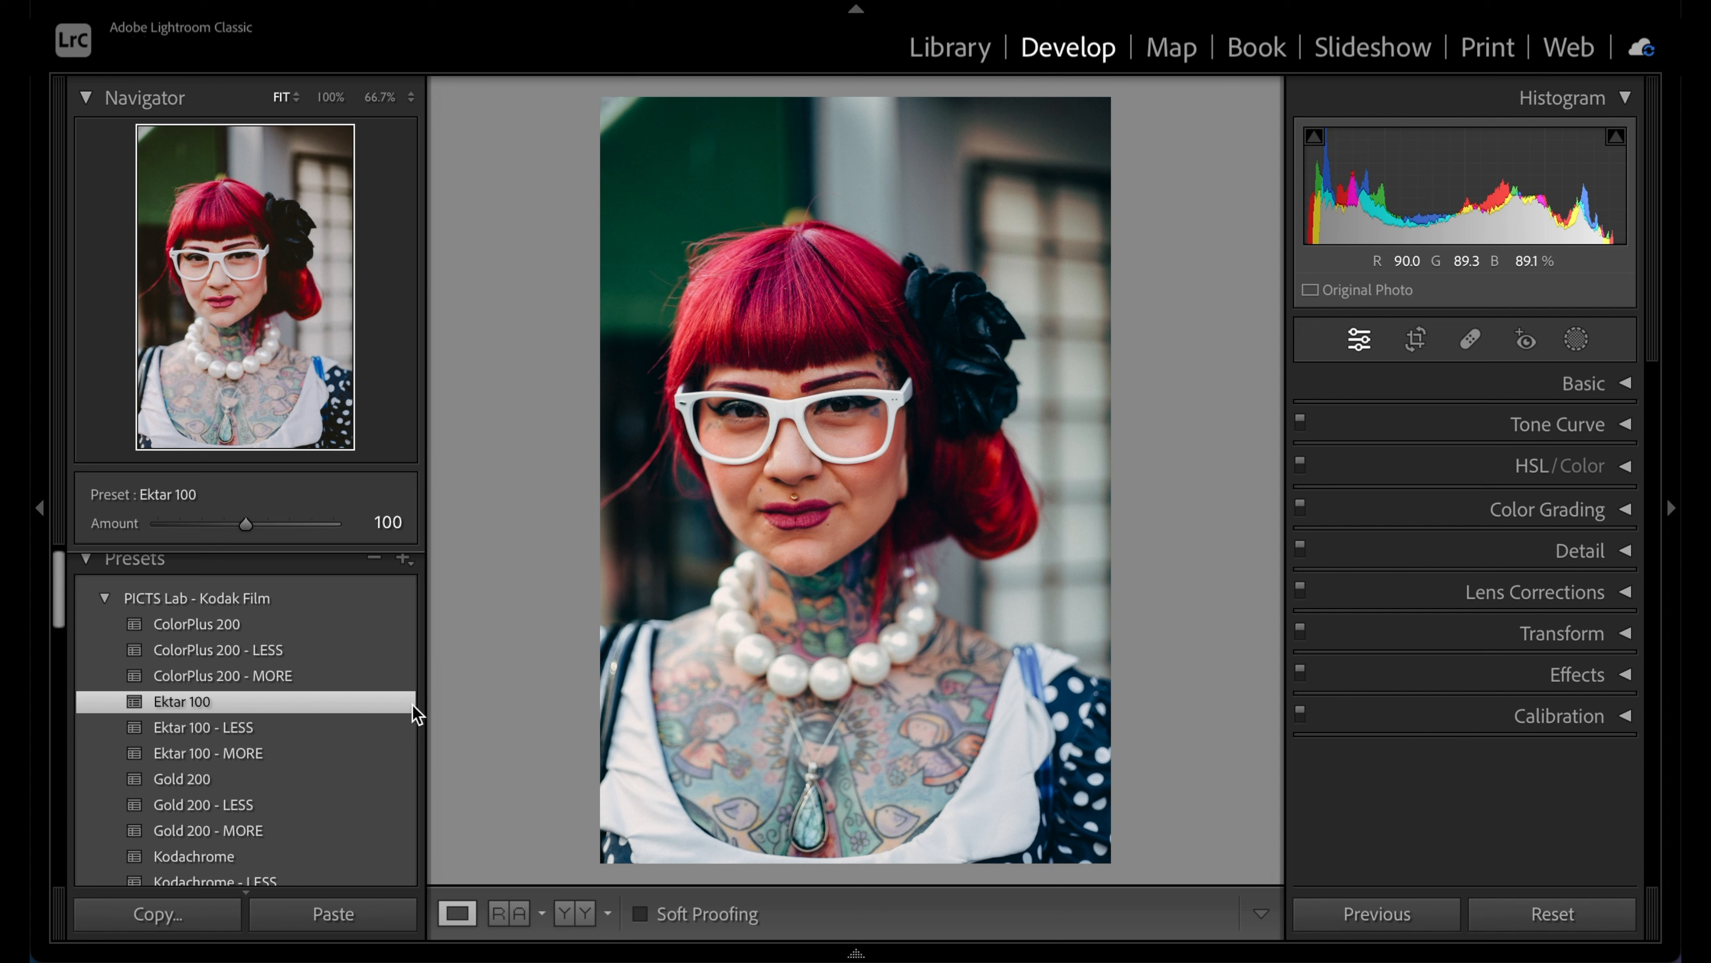
scroll(408, 707, "down", 10)
scroll(408, 708, "up", 3)
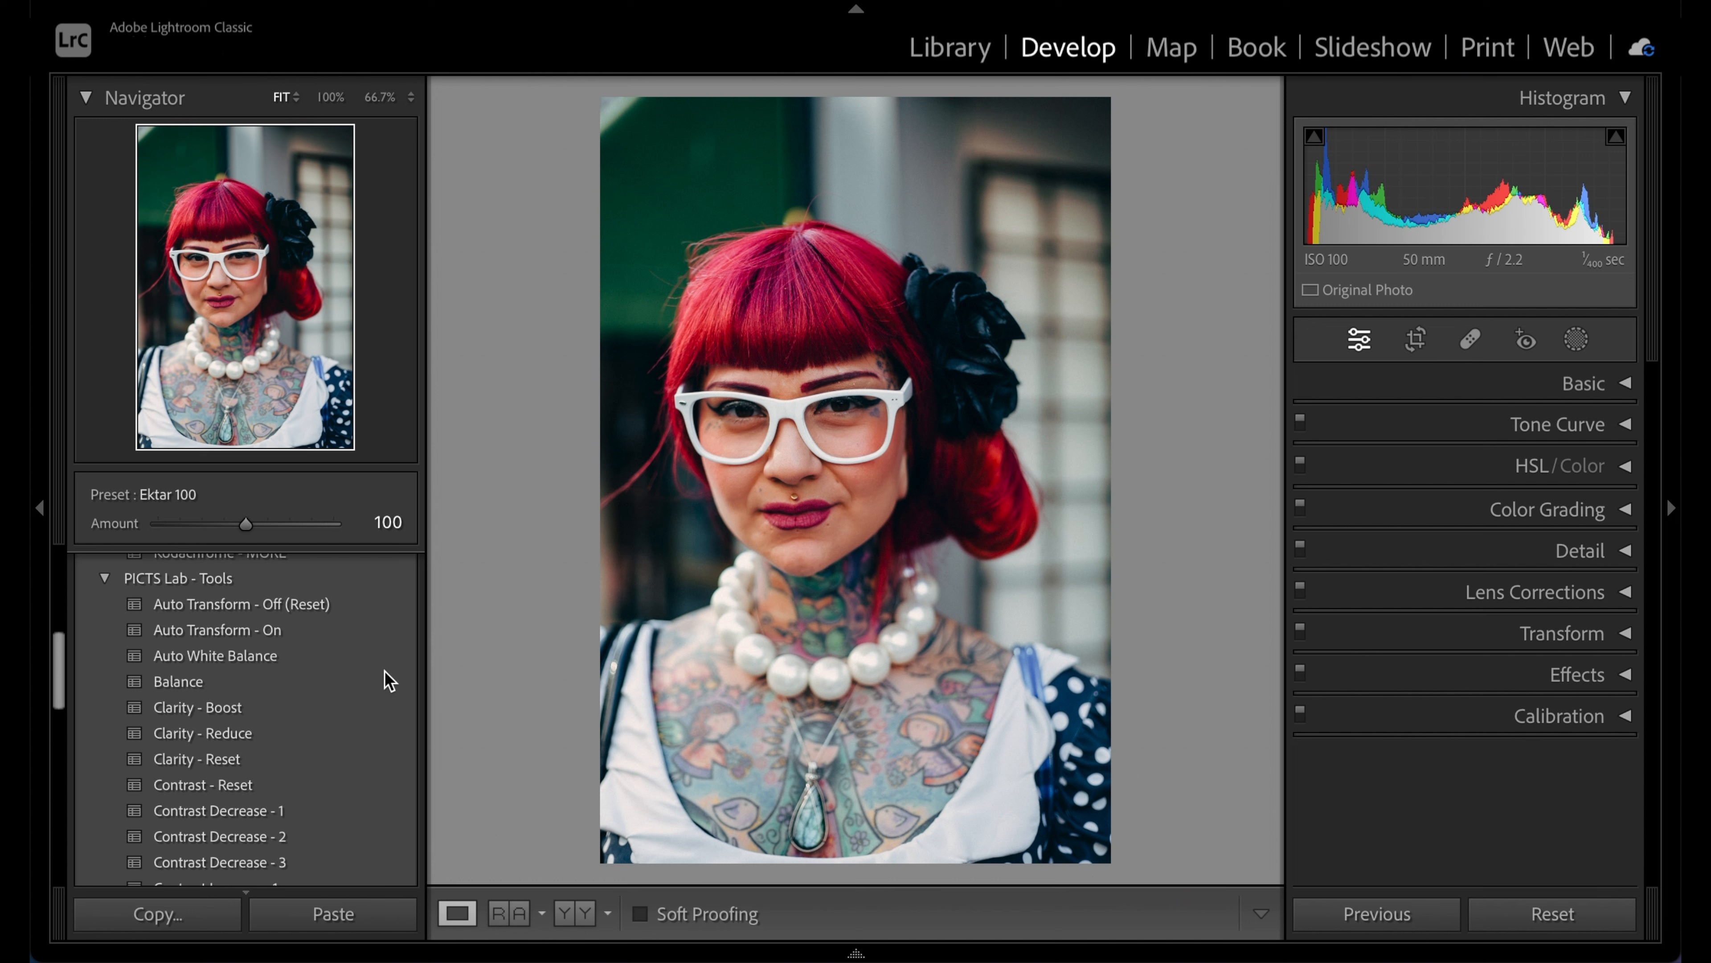
Add the Balance and Grain - 2 tool presets to the Ektar 100 portrait
left_click(310, 683)
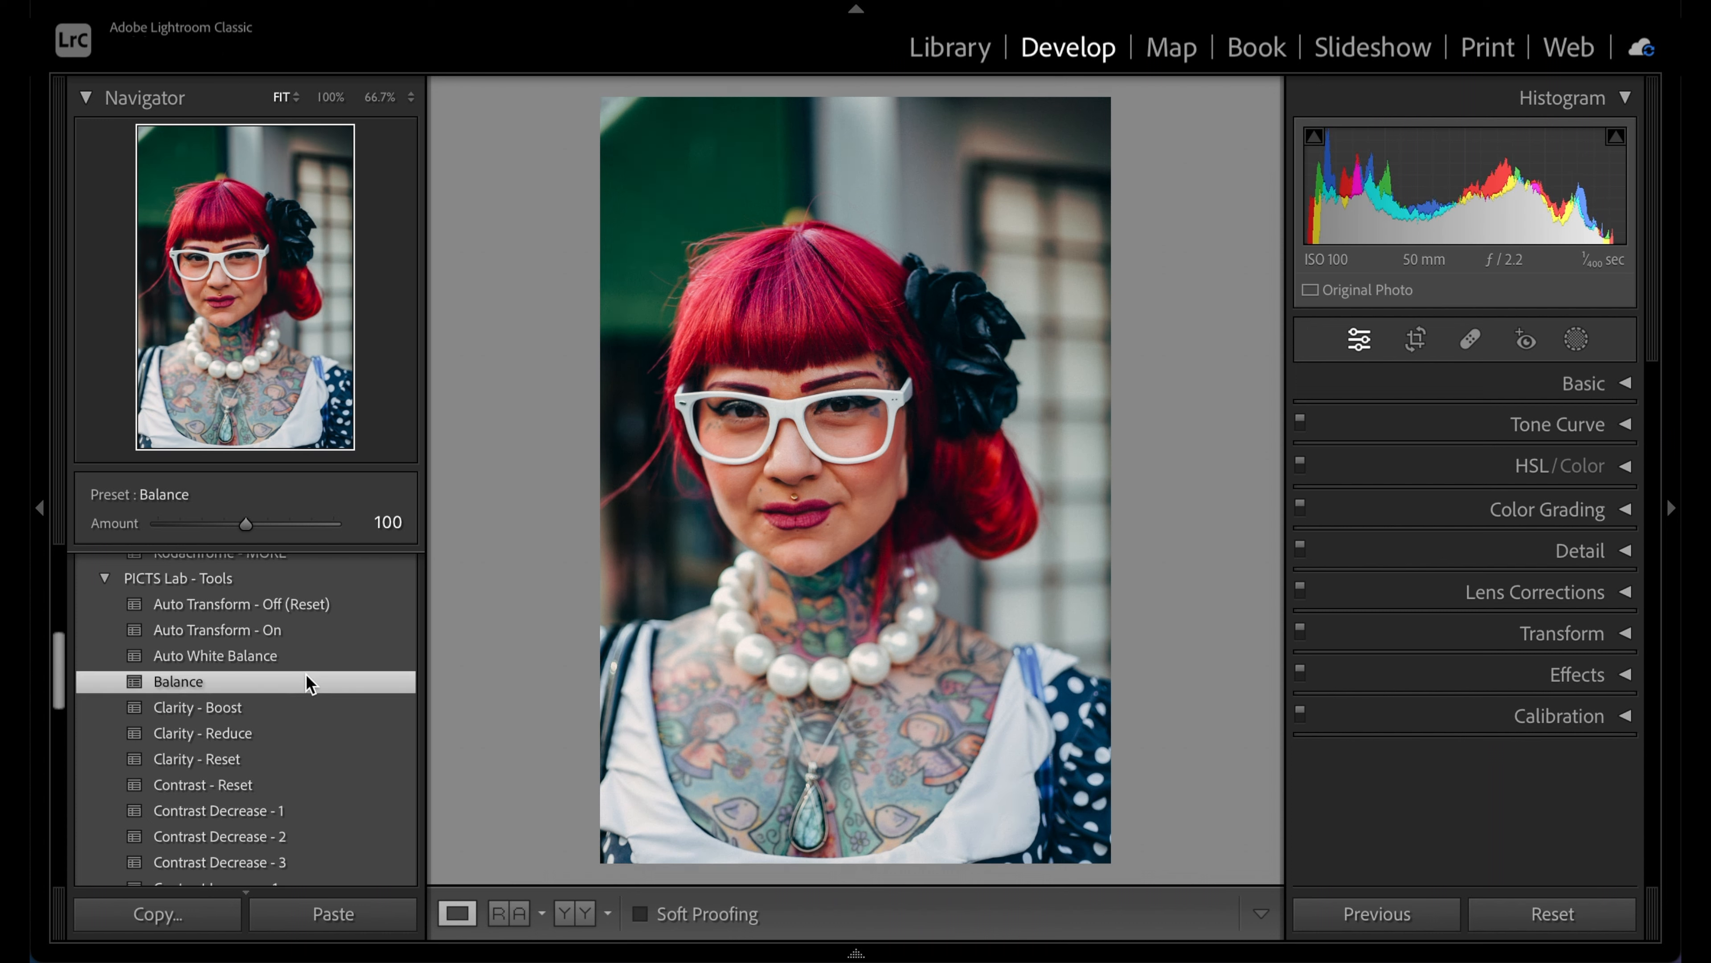
scroll(309, 683, "down", 5)
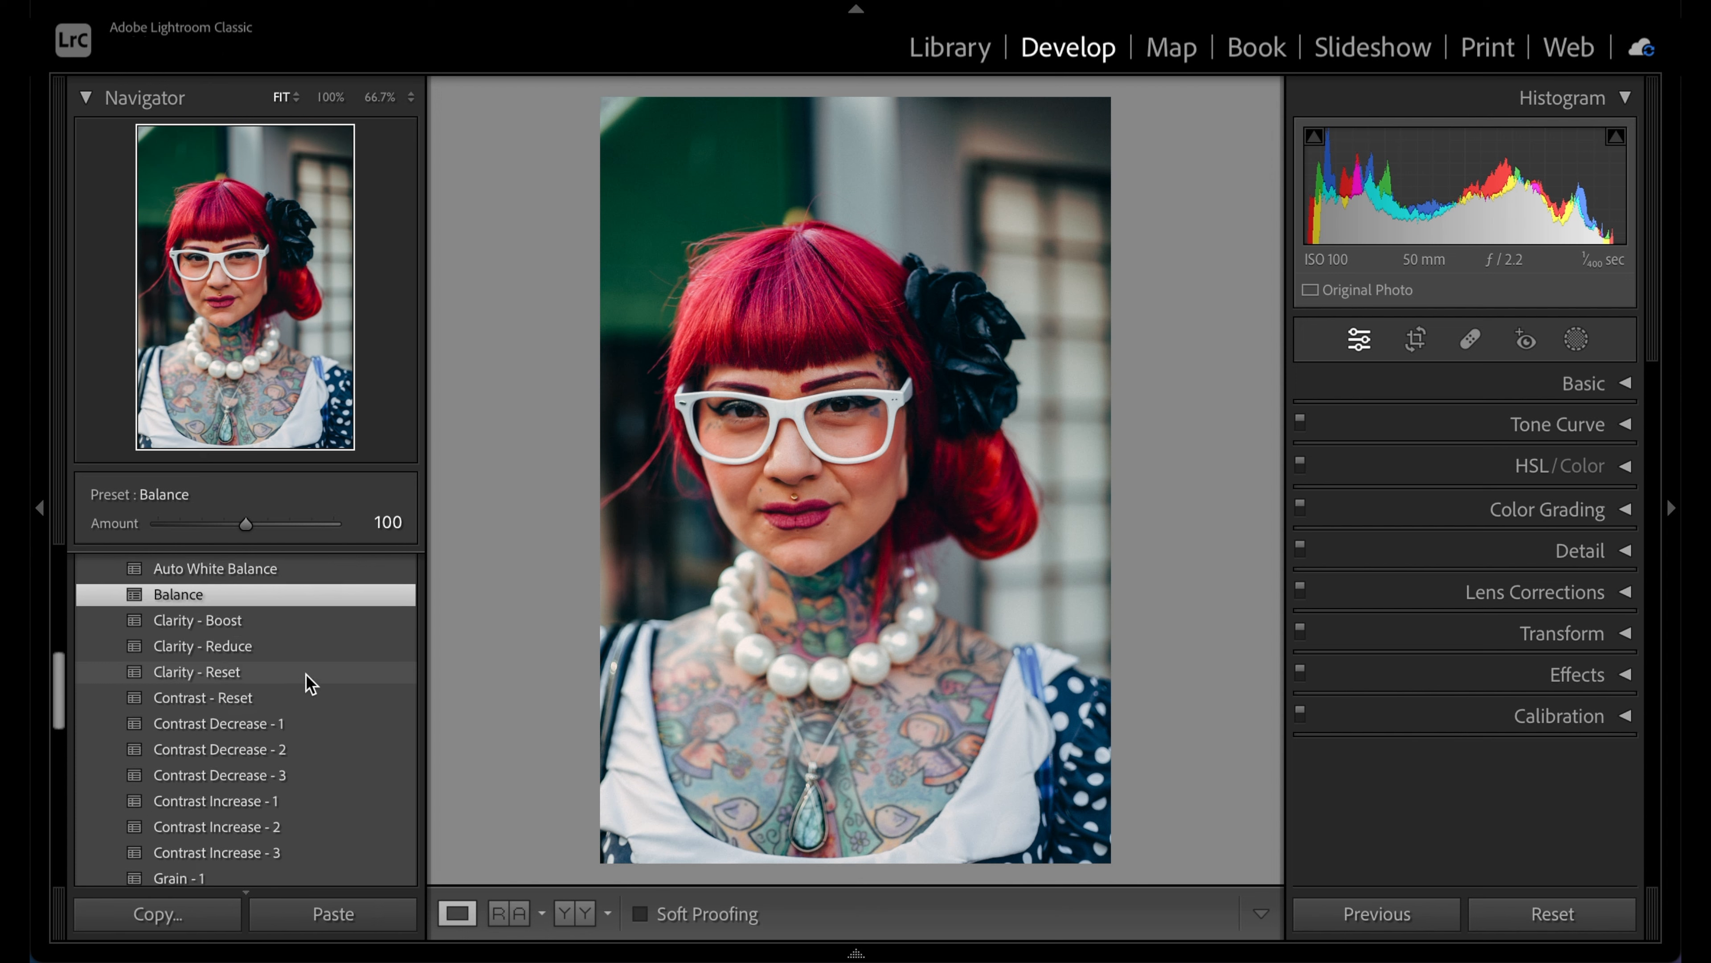
scroll(309, 682, "down", 4)
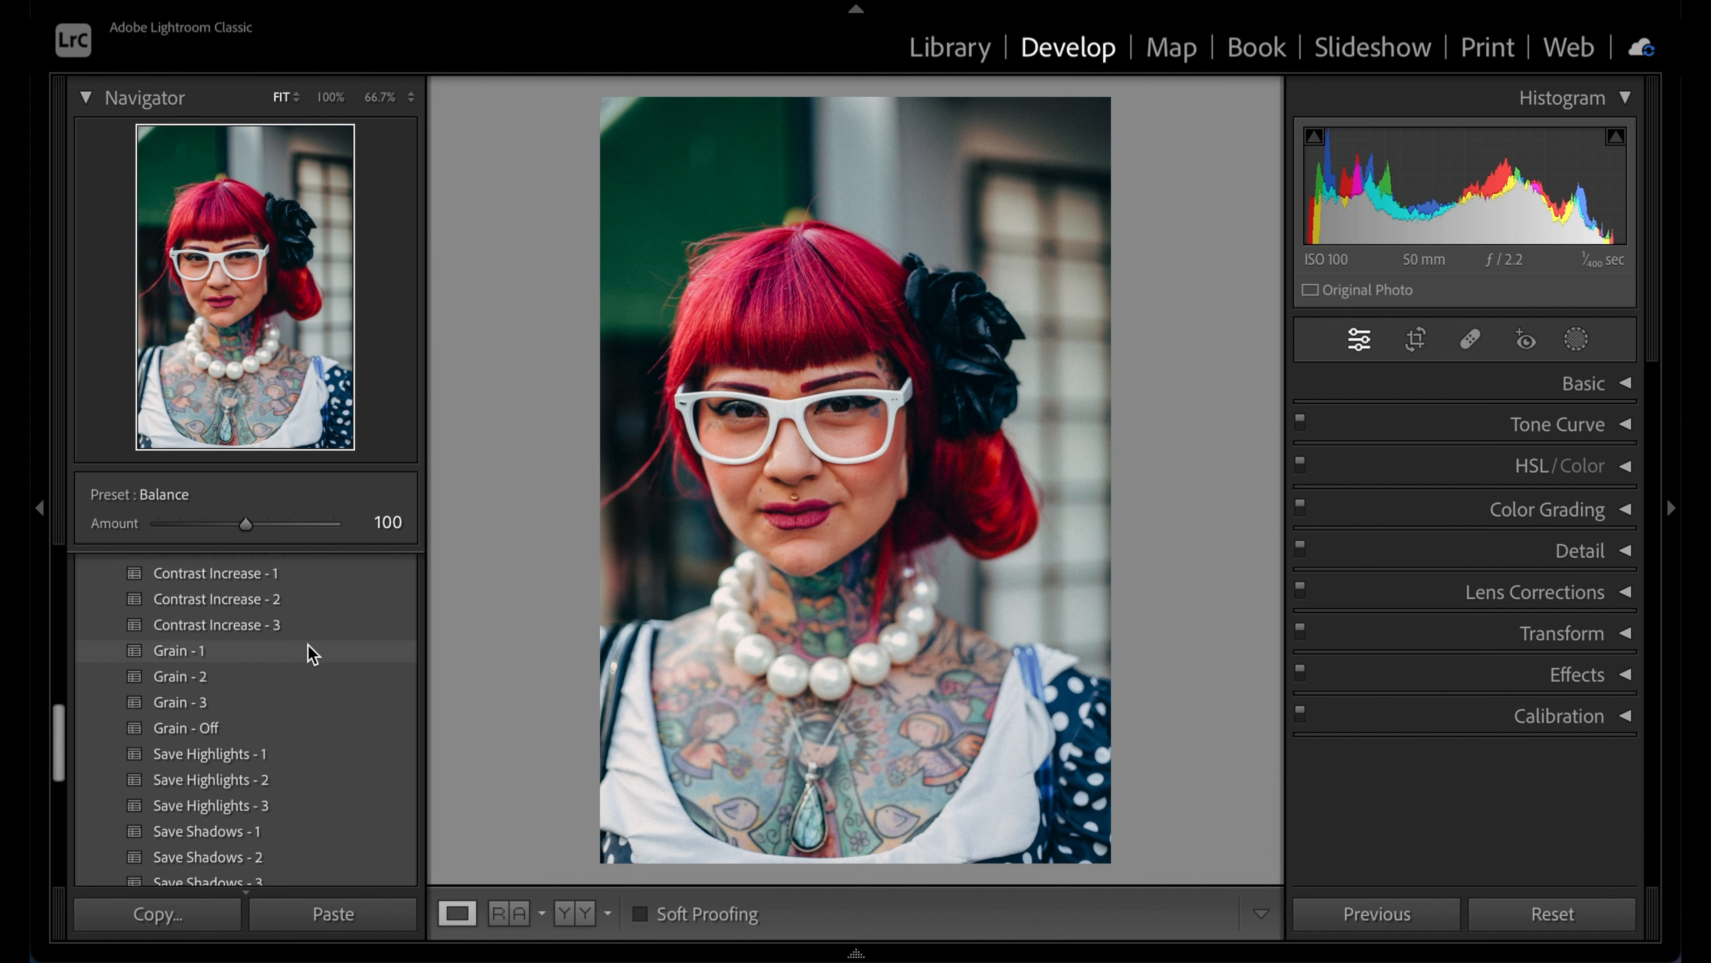
left_click(307, 679)
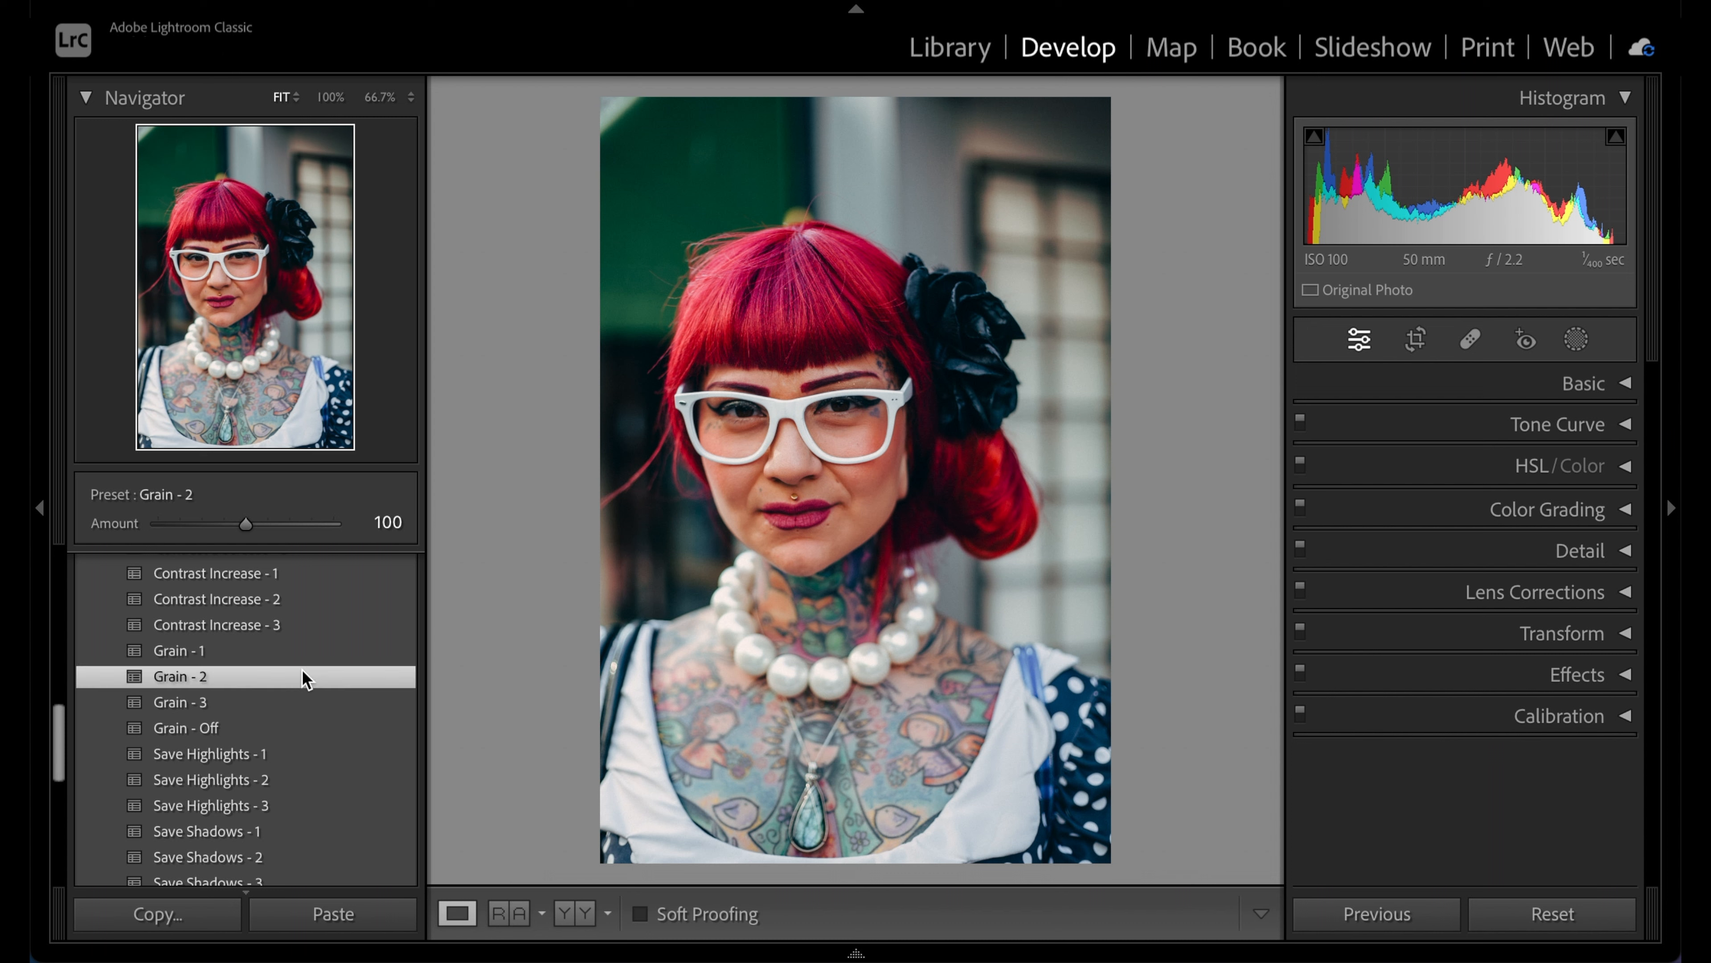
scroll(307, 679, "down", 2)
scroll(307, 679, "down", 7)
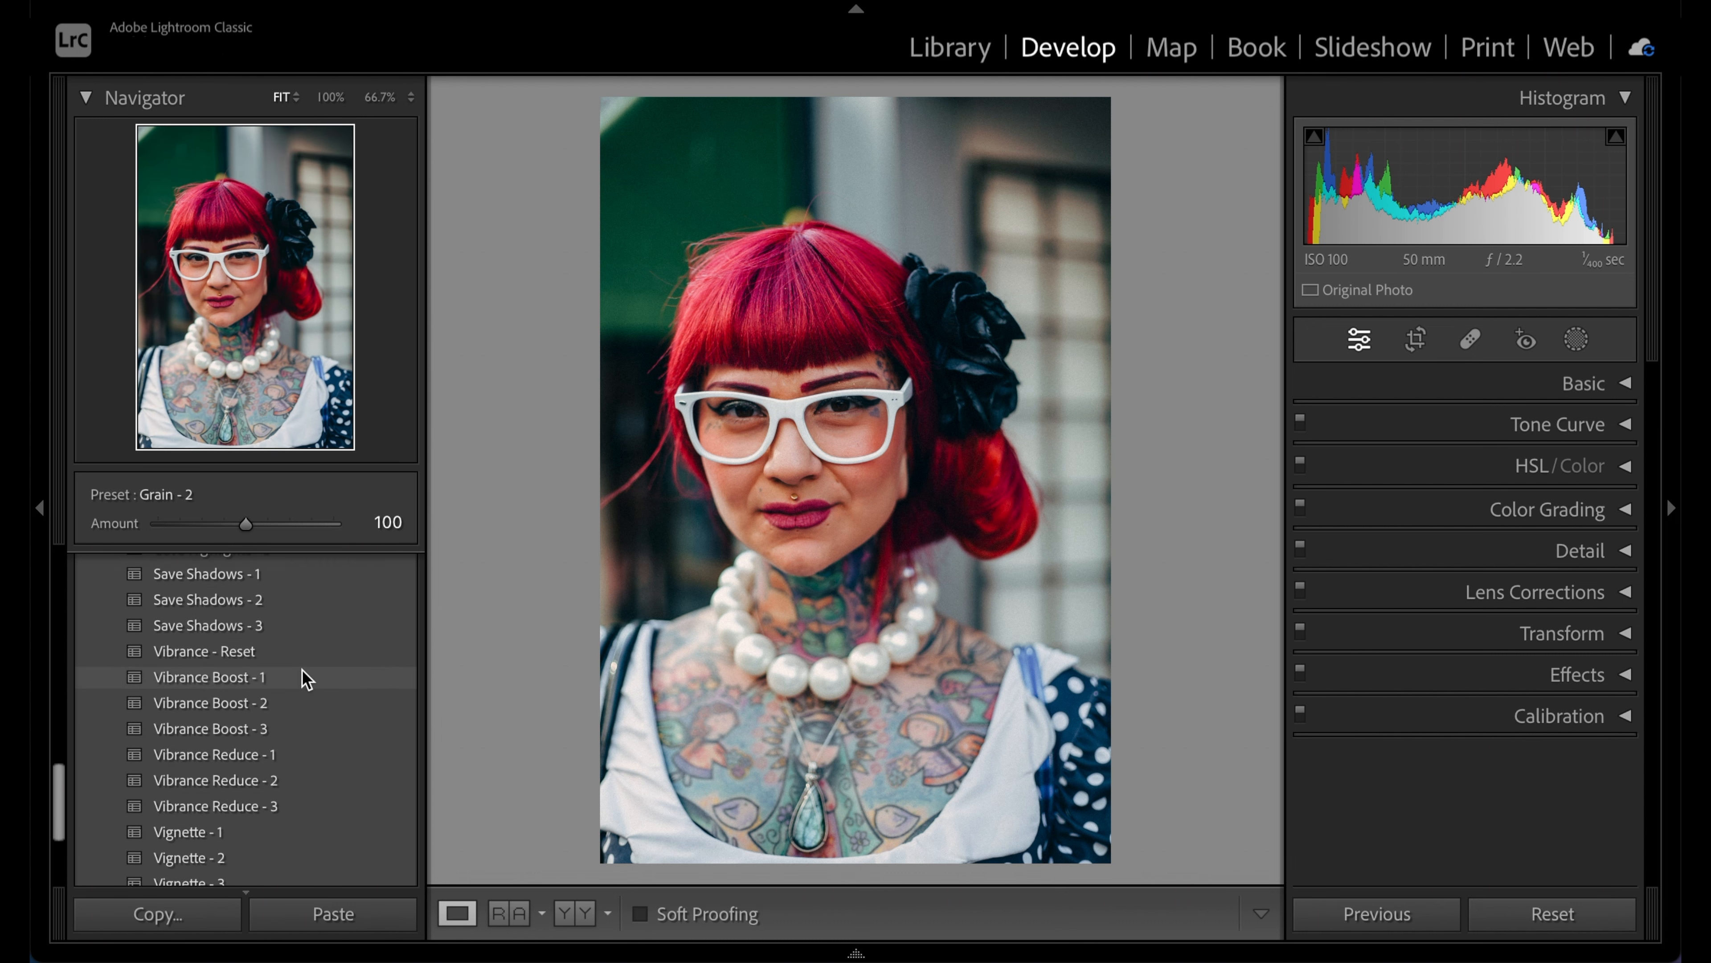
Add Vibrance Reduce - 1 and Vignette - 2, then view the unedited original
left_click(374, 755)
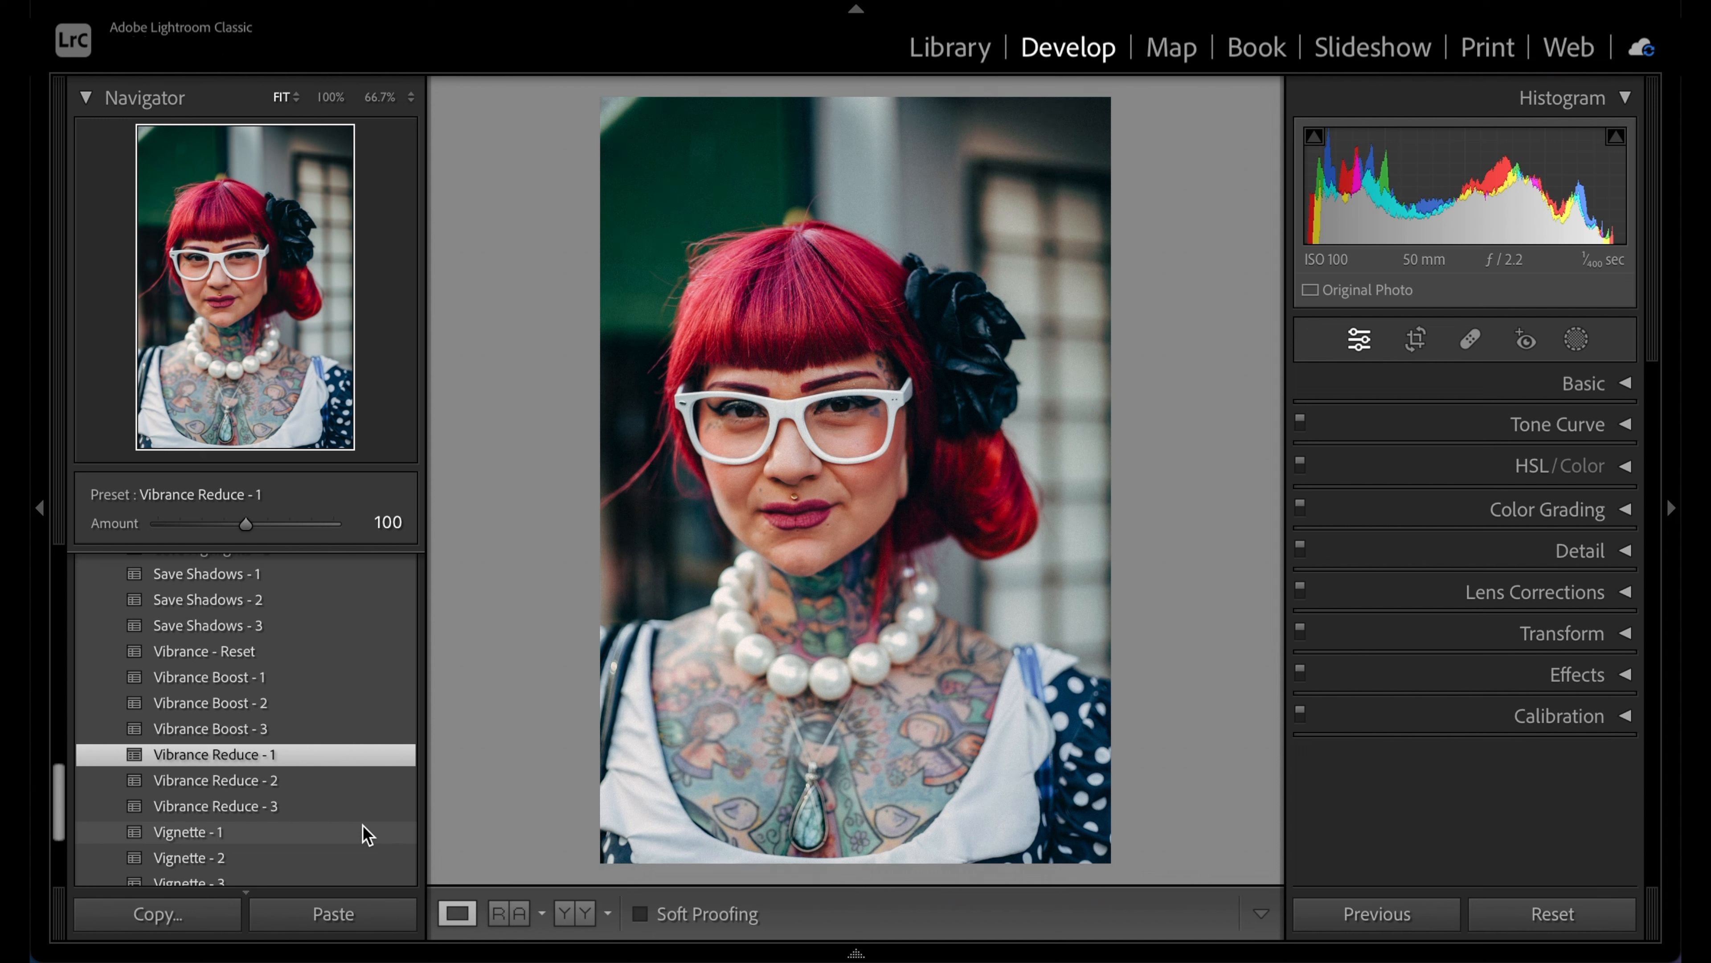
left_click(349, 852)
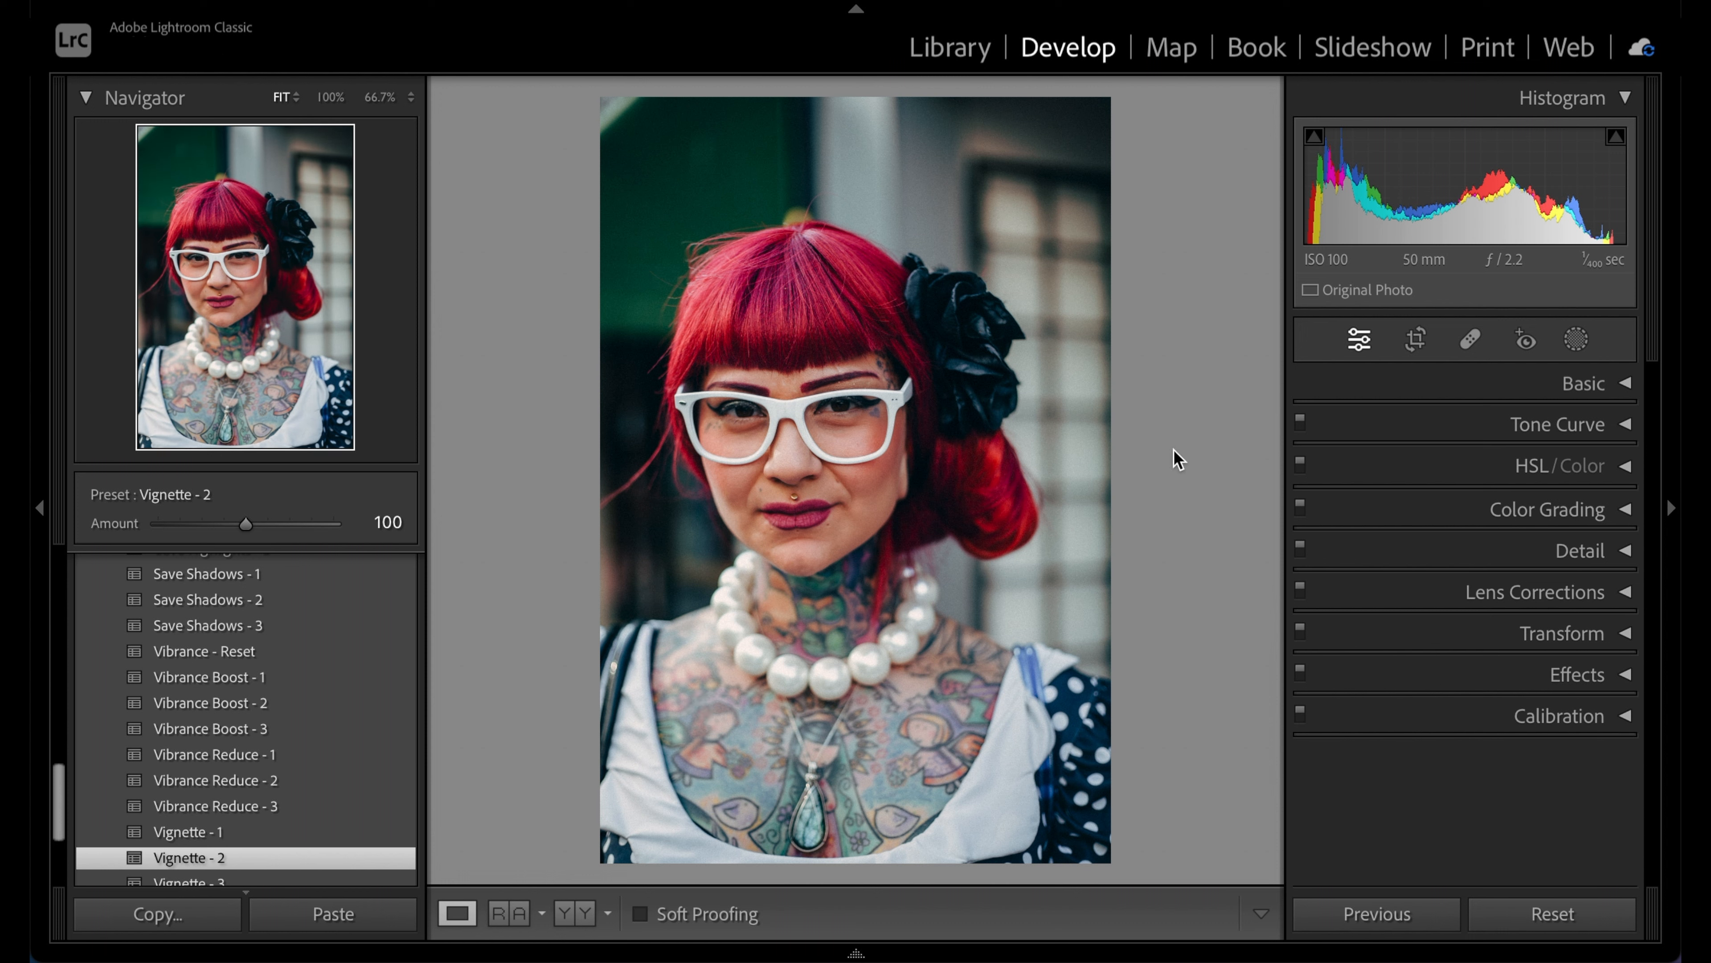
key("backslash")
key("backslash")
Move to the cow-behind-the-gate photo, apply Ektar 100, and scroll toward the PICTS Lab - Tools presets
key("Right")
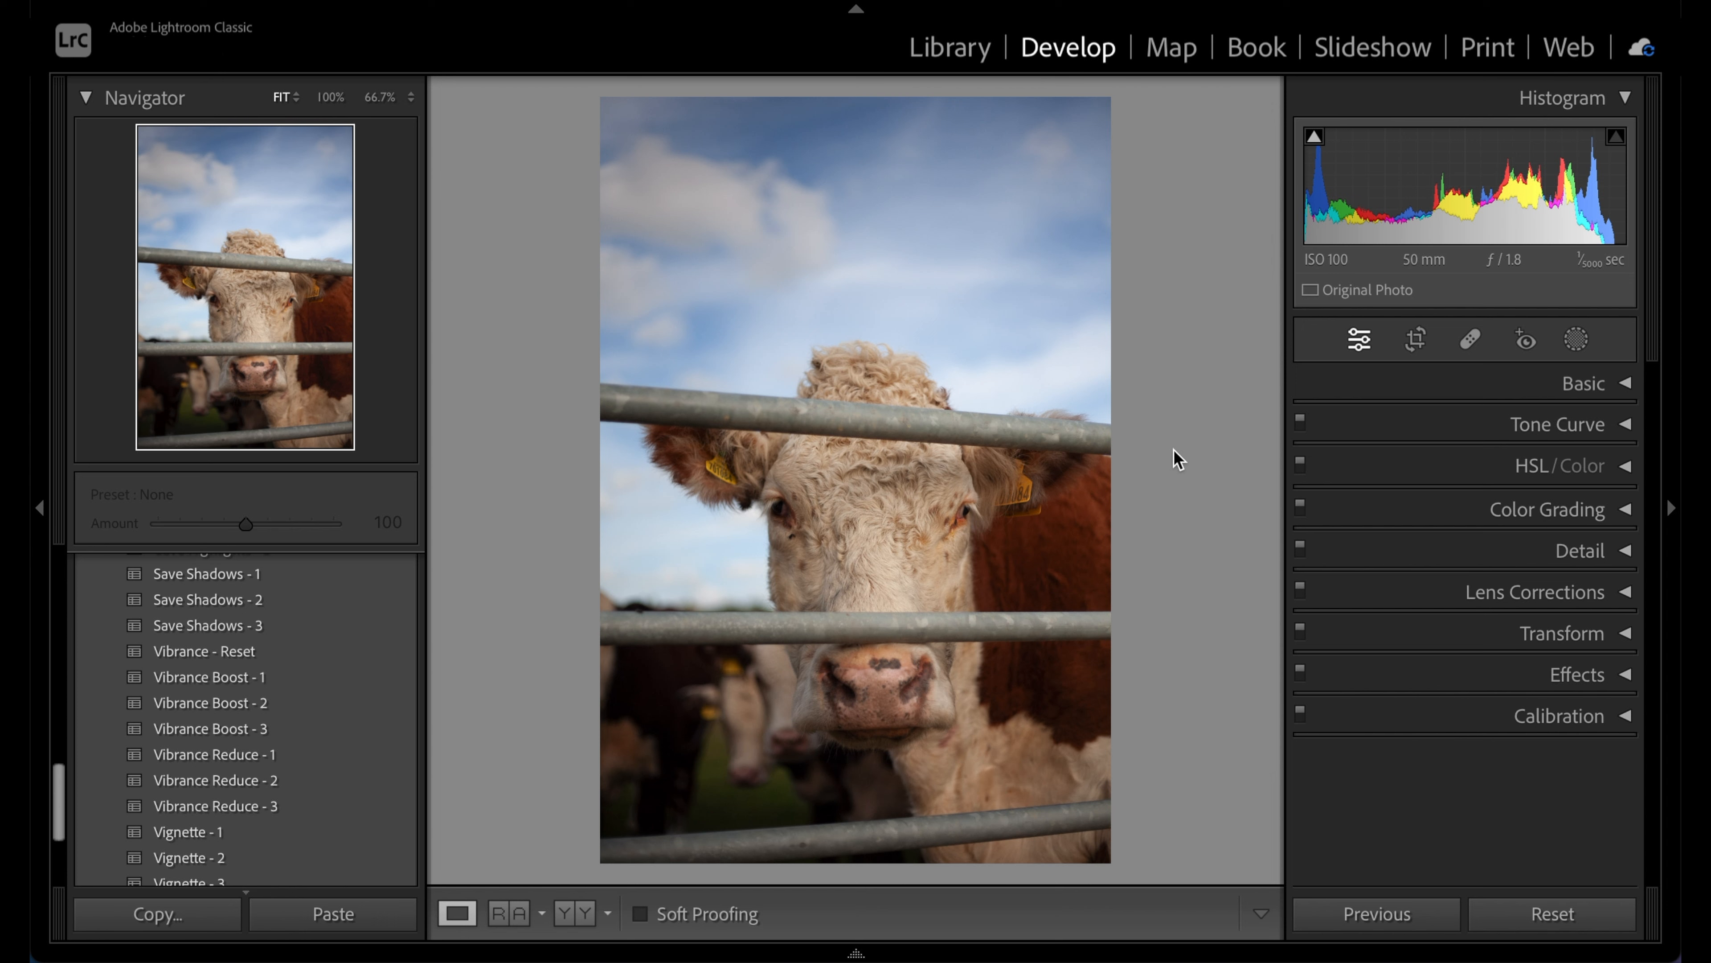
scroll(275, 573, "up", 10)
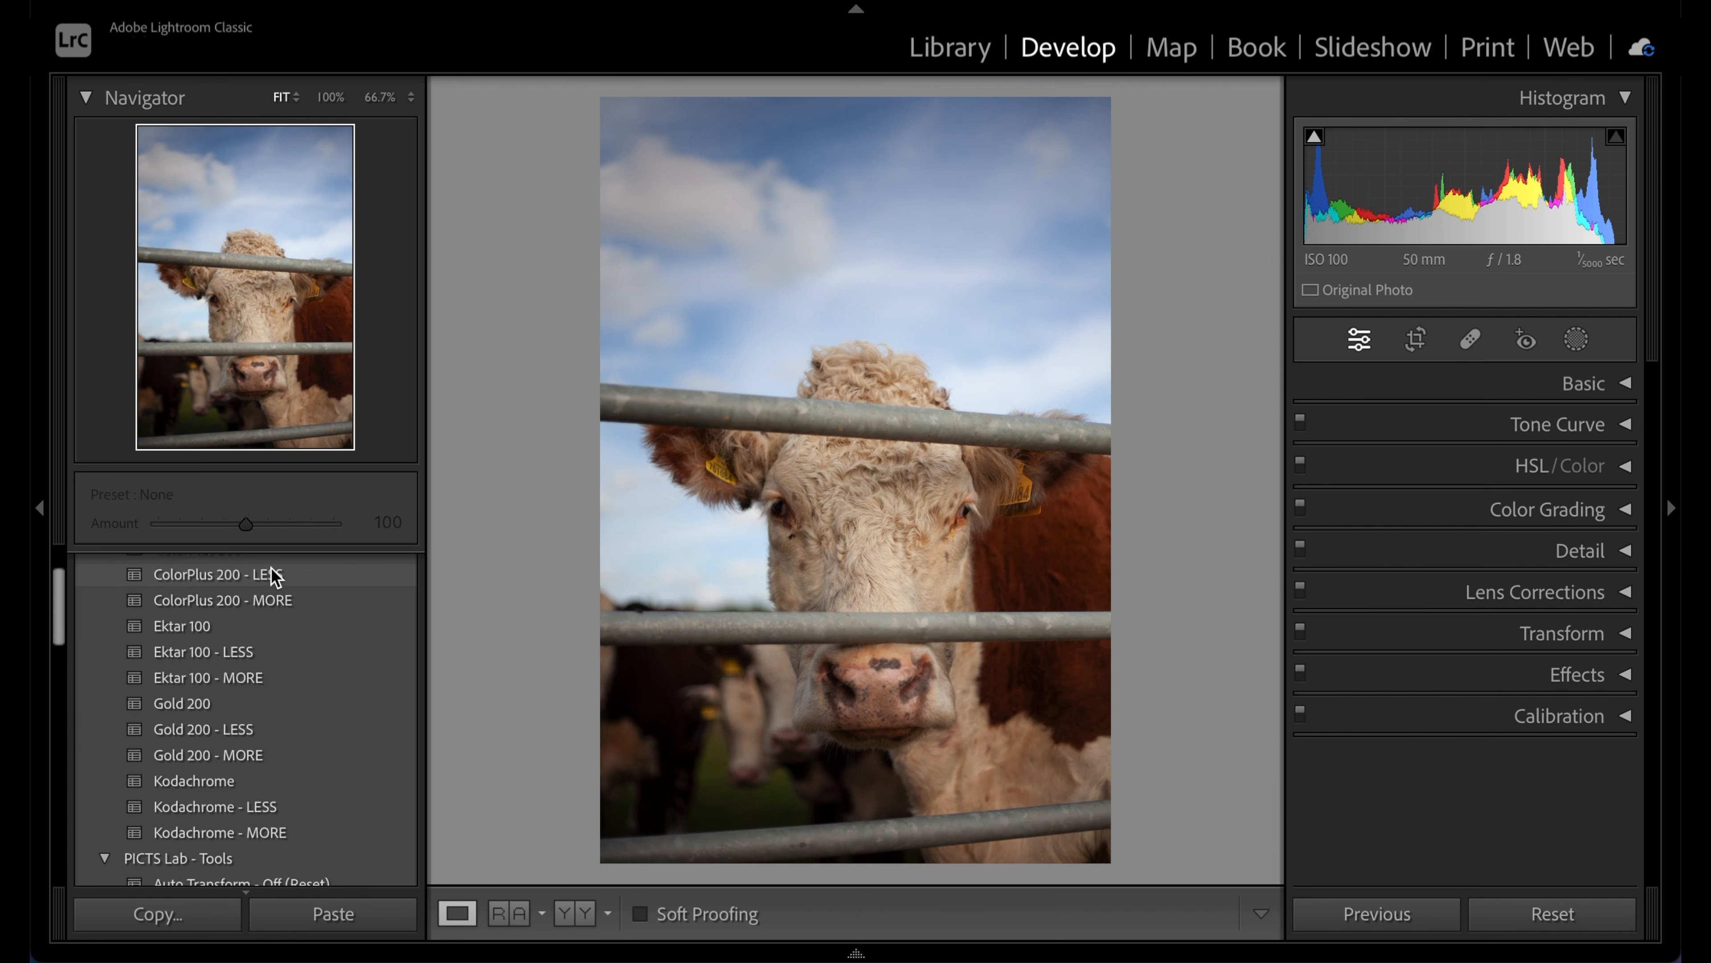
scroll(275, 576, "up", 2)
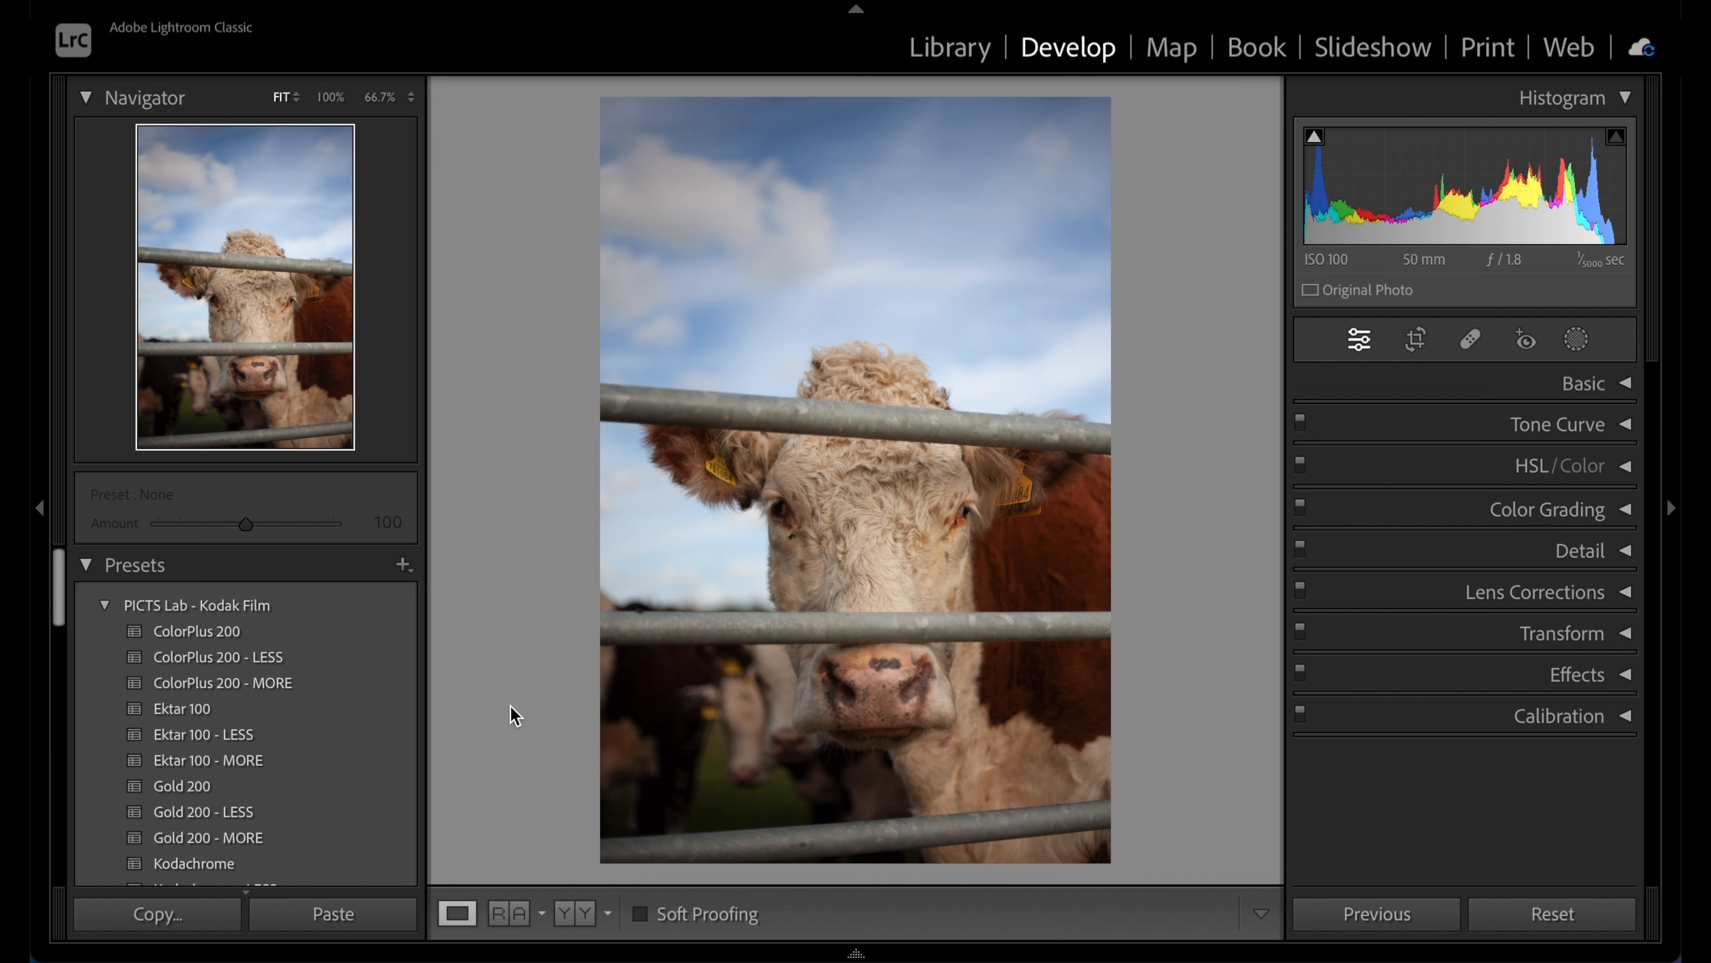
left_click(297, 709)
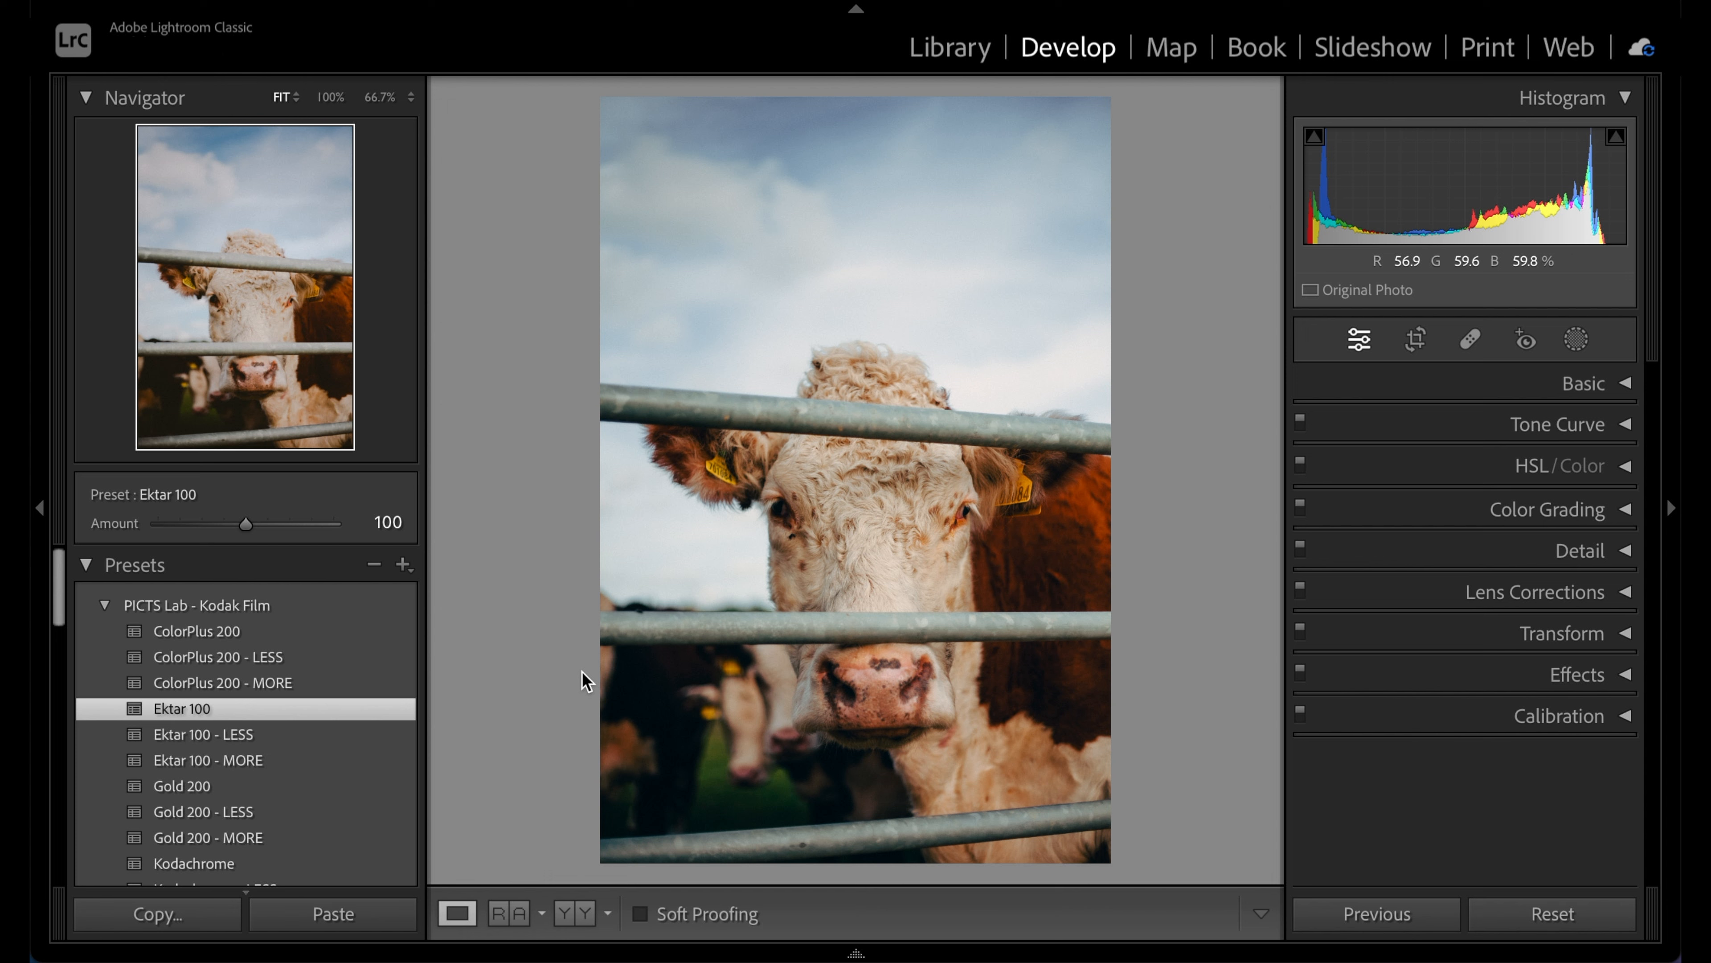
scroll(367, 788, "down", 5)
scroll(369, 787, "down", 5)
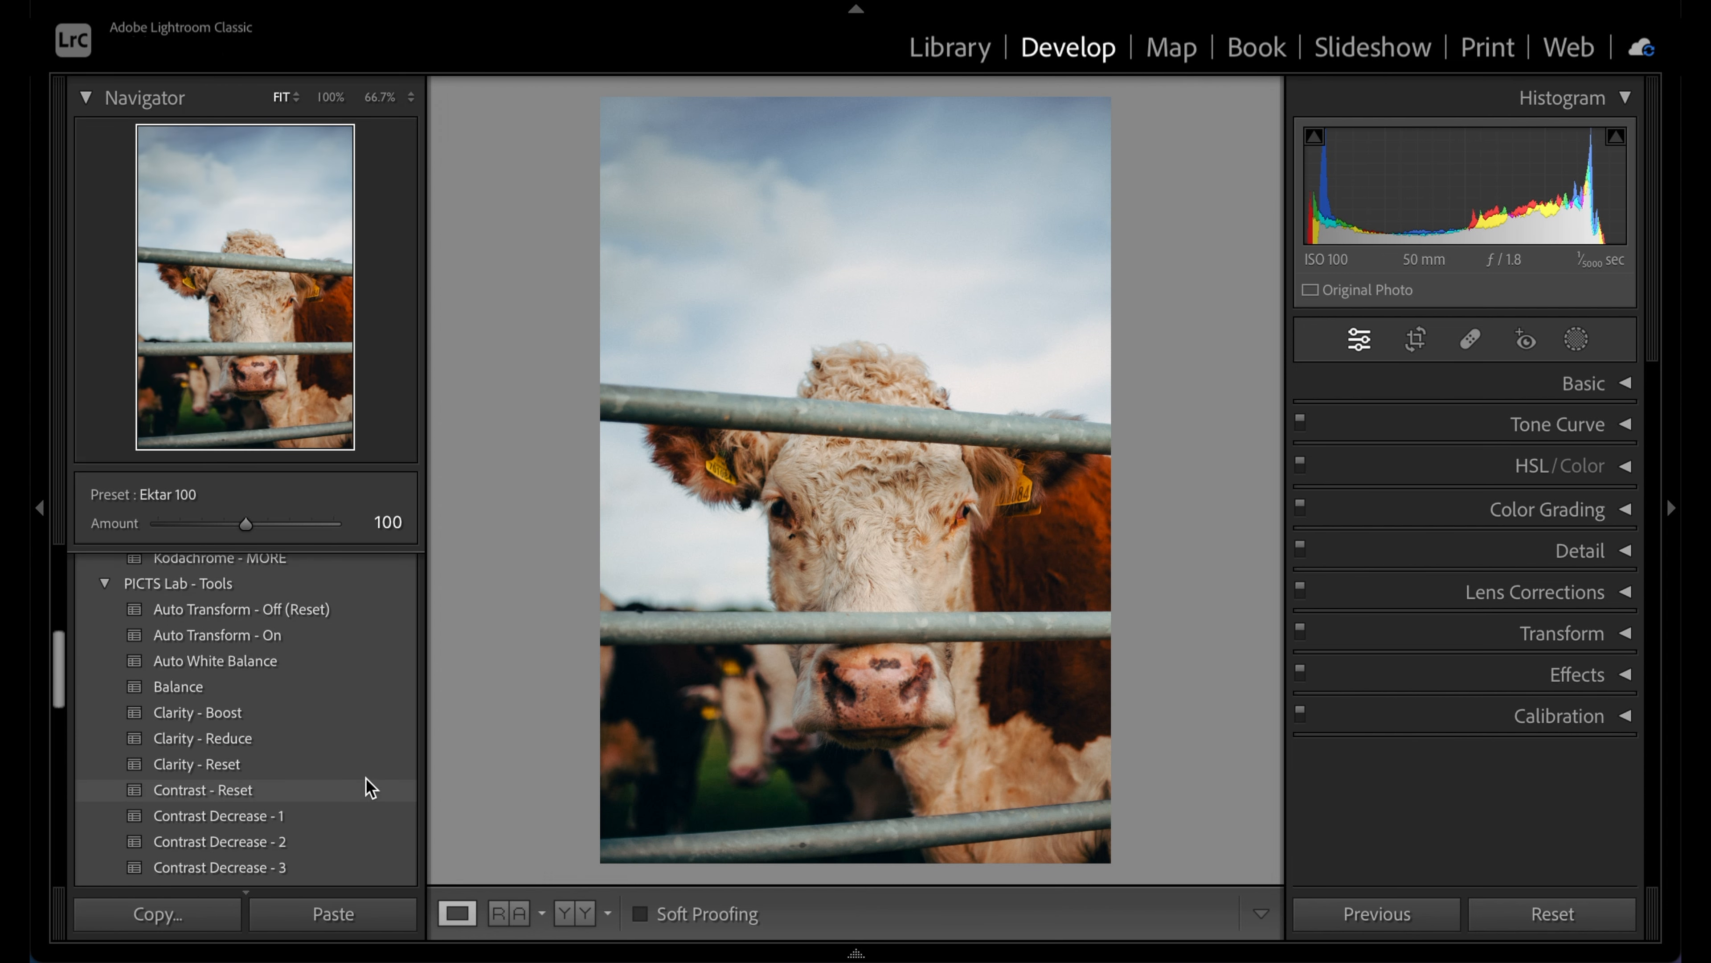
scroll(367, 785, "up", 5)
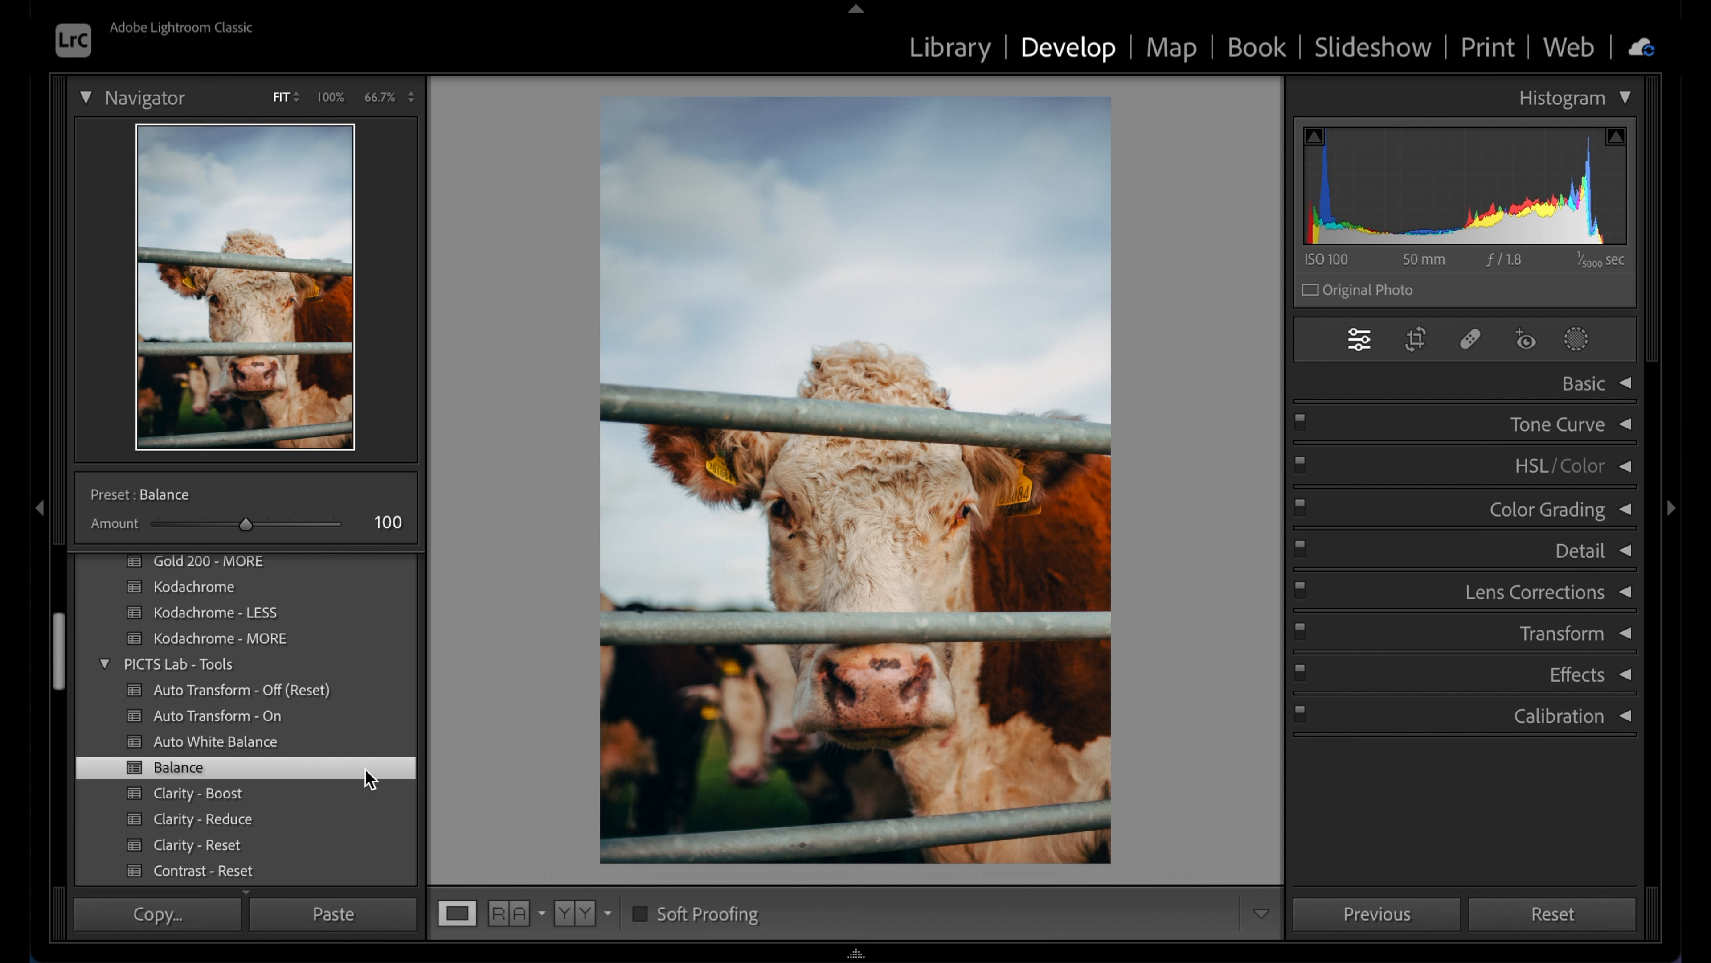
scroll(365, 769, "down", 2)
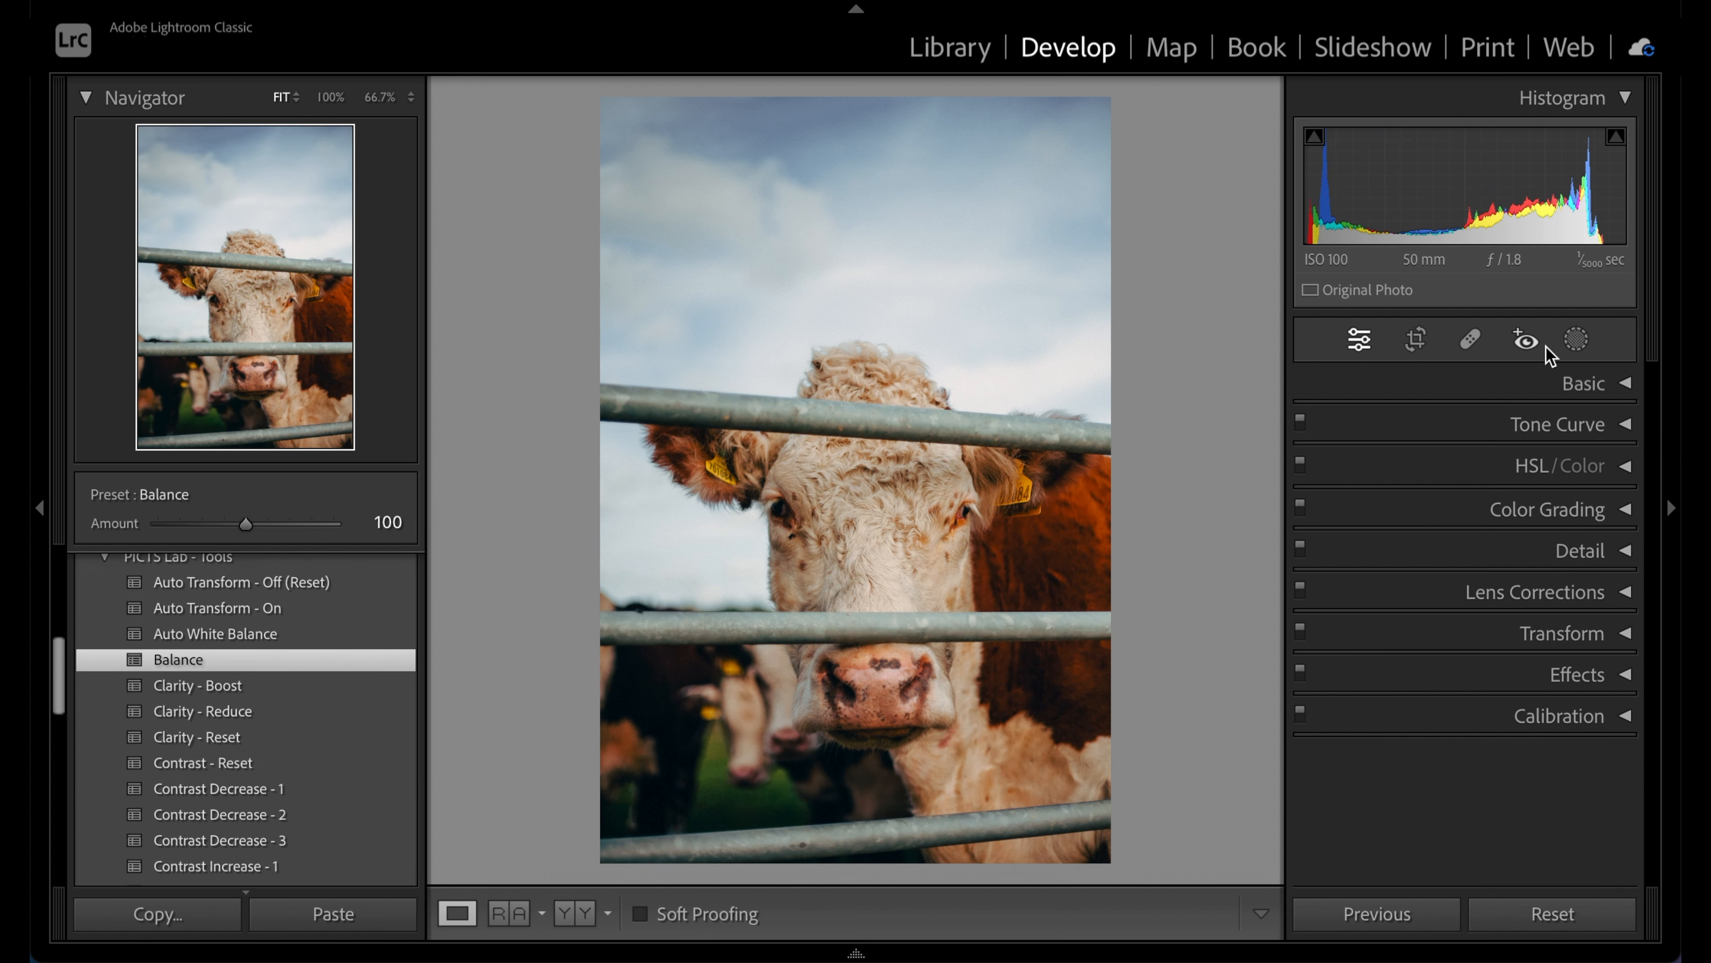
Add a linear gradient mask rising from the cow photo's bottom edge with Exposure at 0.50
left_click(1576, 342)
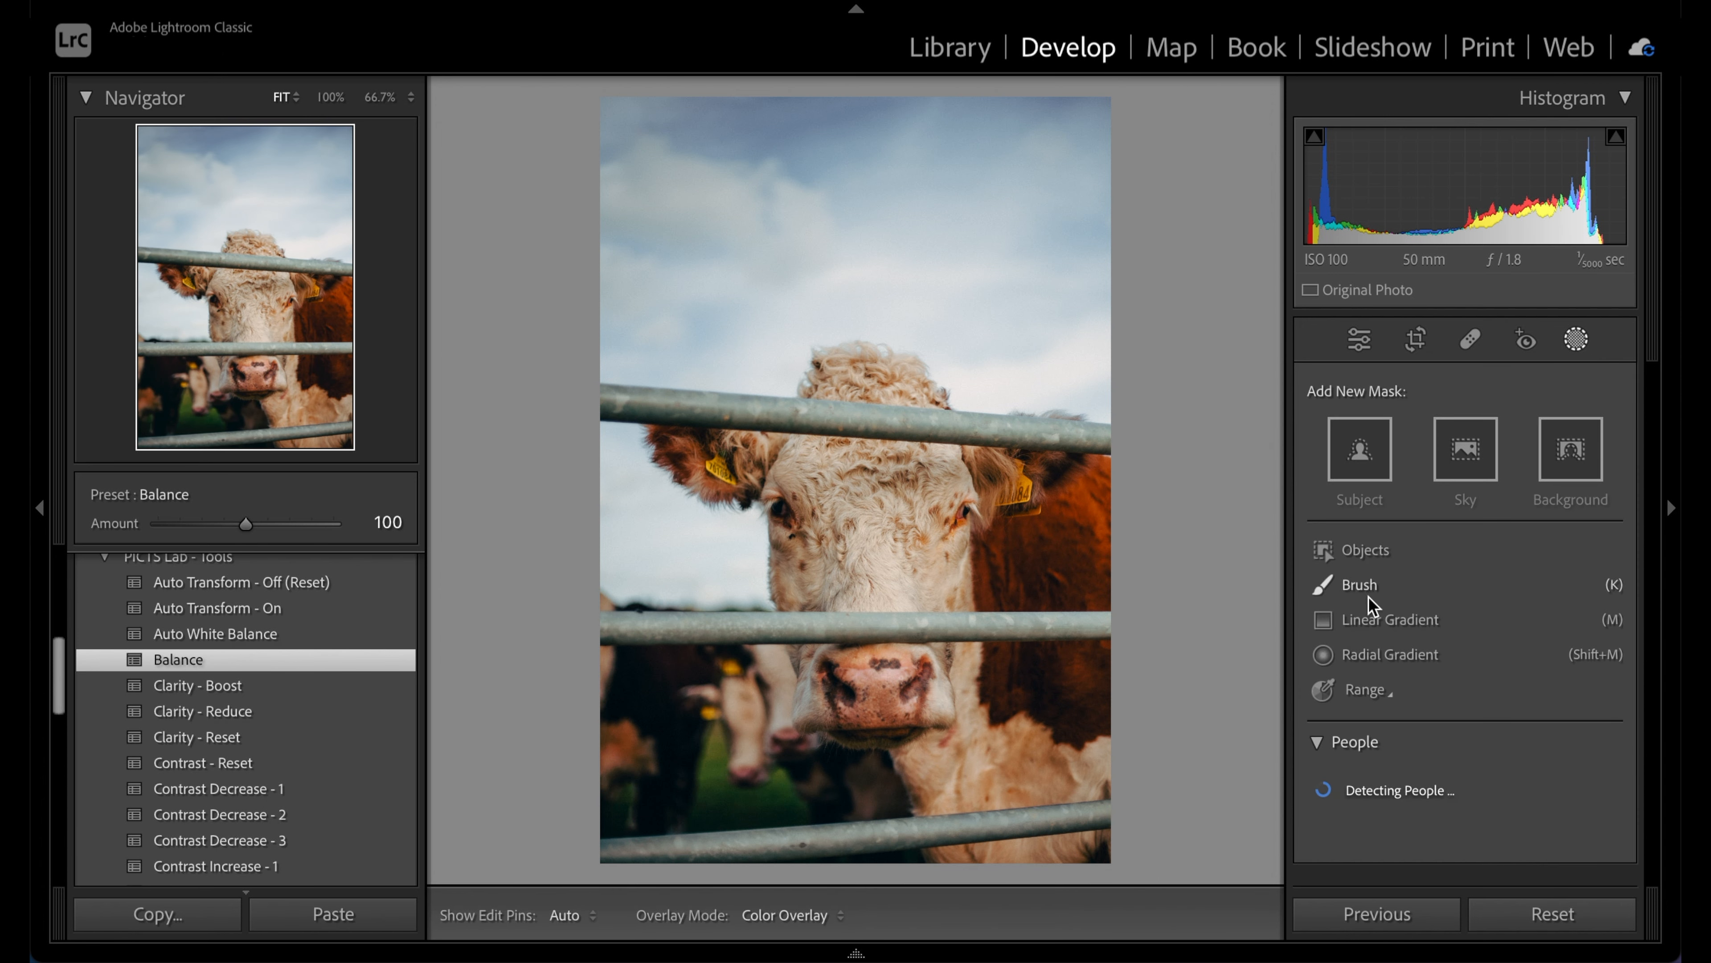
left_click(1383, 617)
left_click_drag(867, 678, 865, 608)
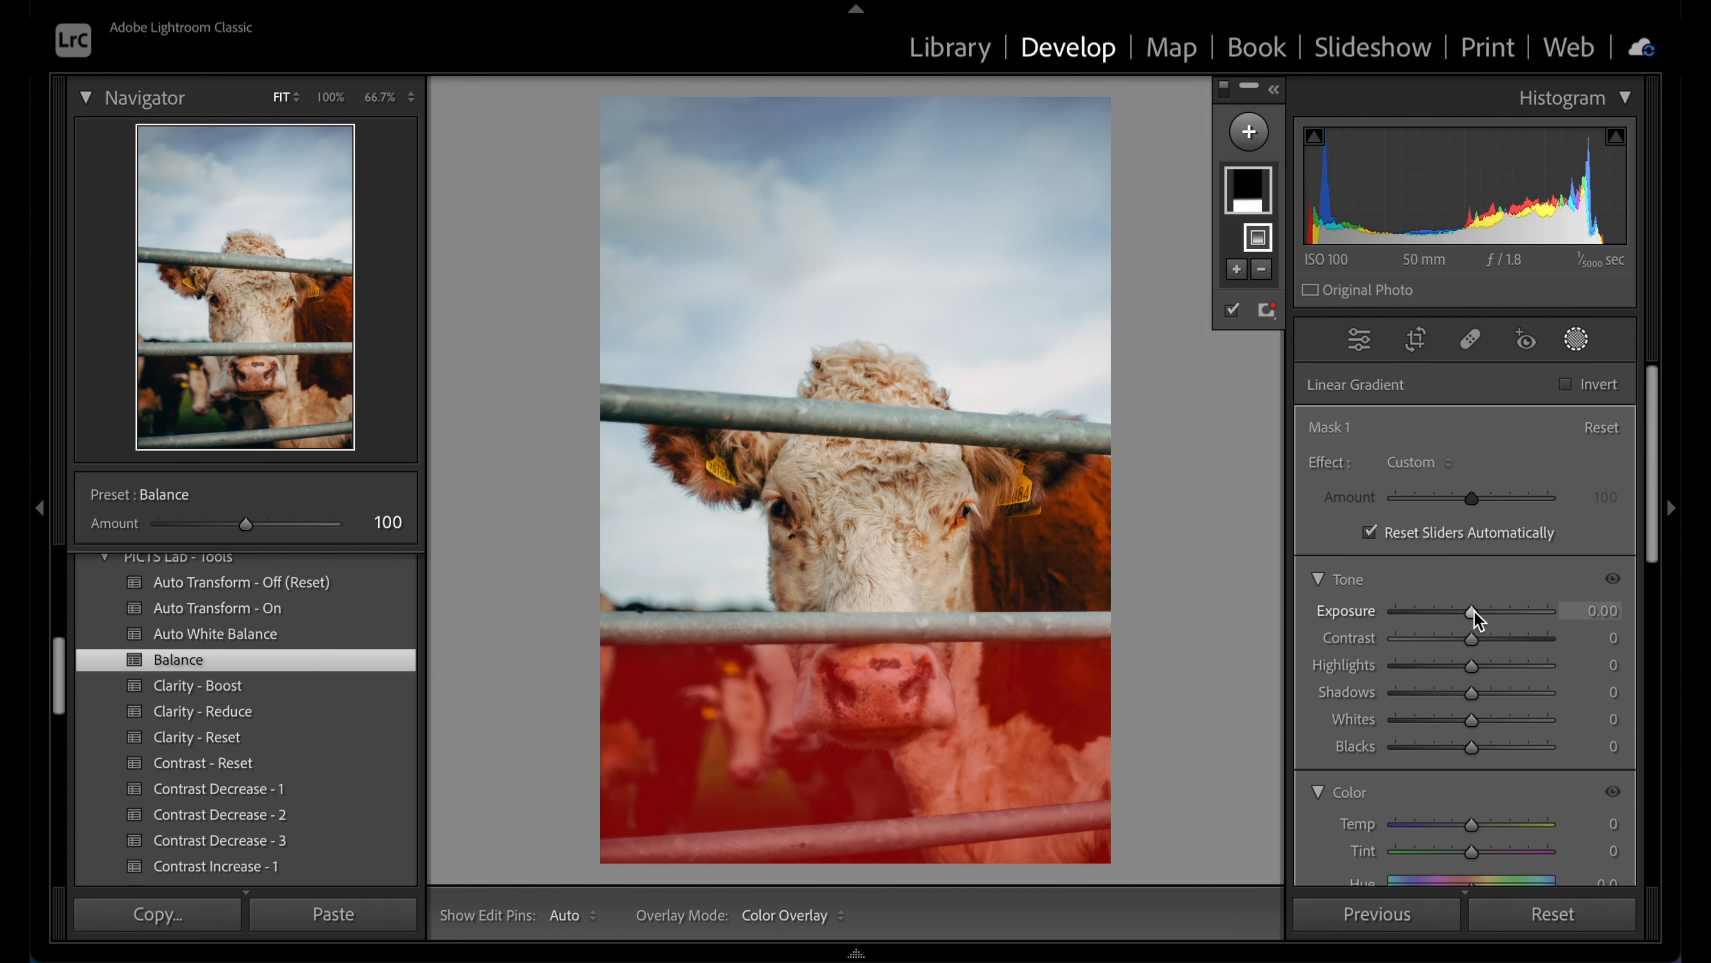
key("Up")
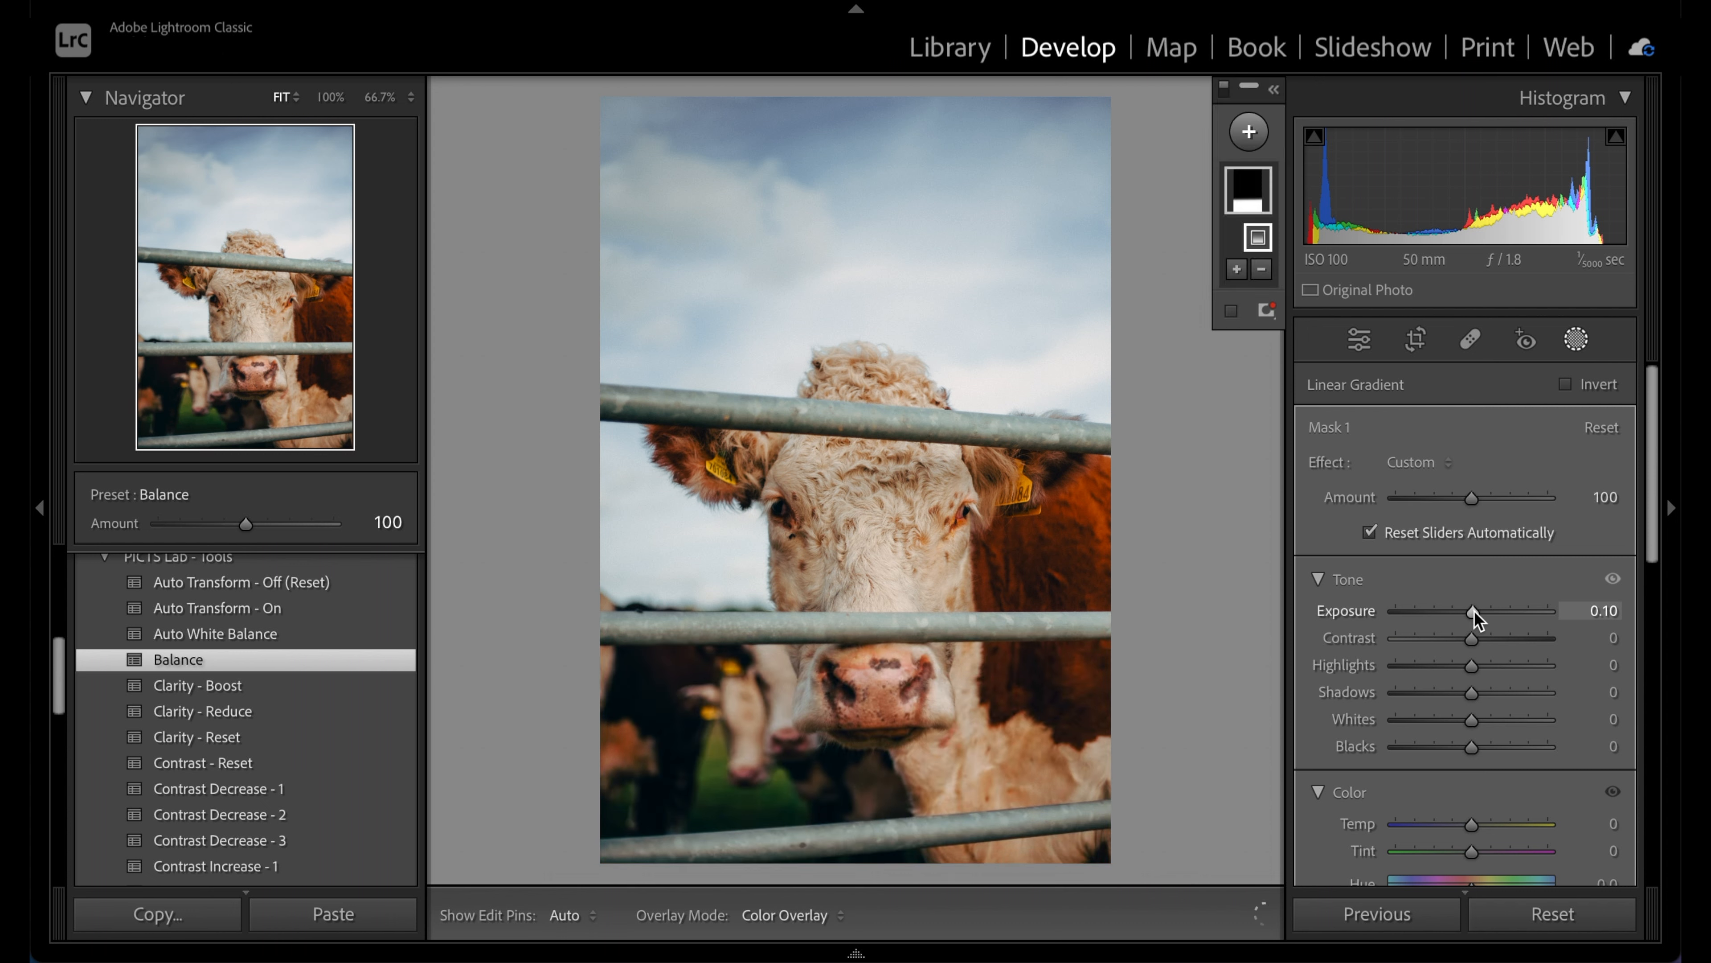
key("Up")
key("Up")
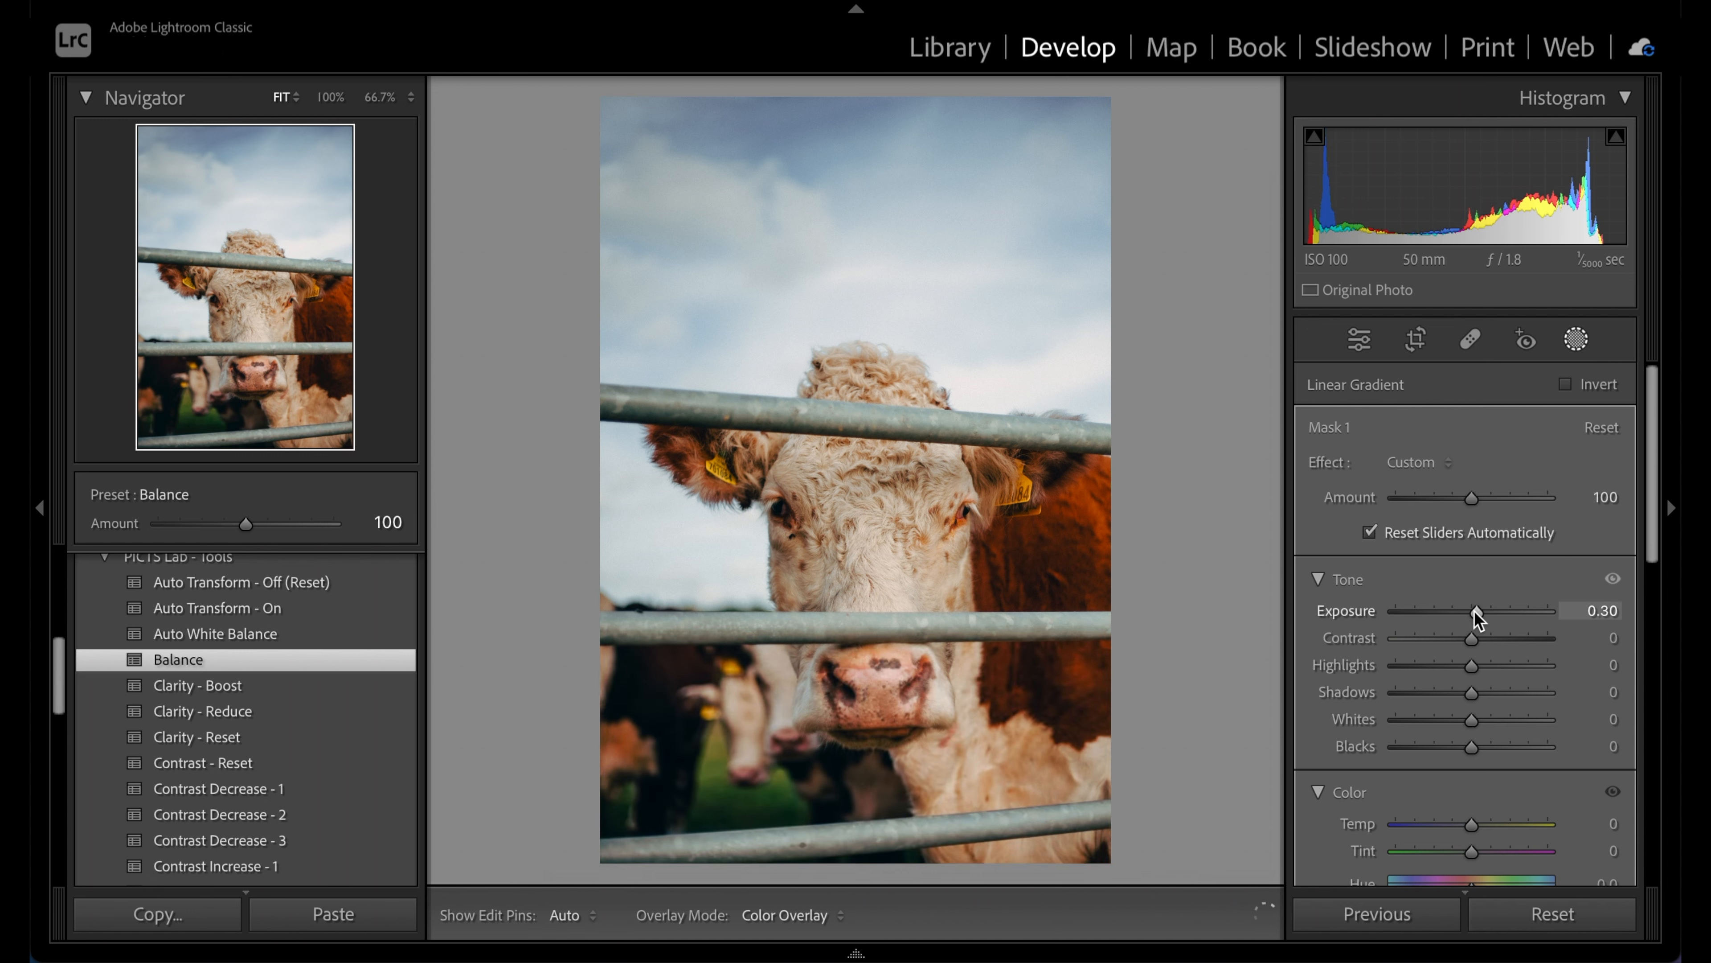
key("Up")
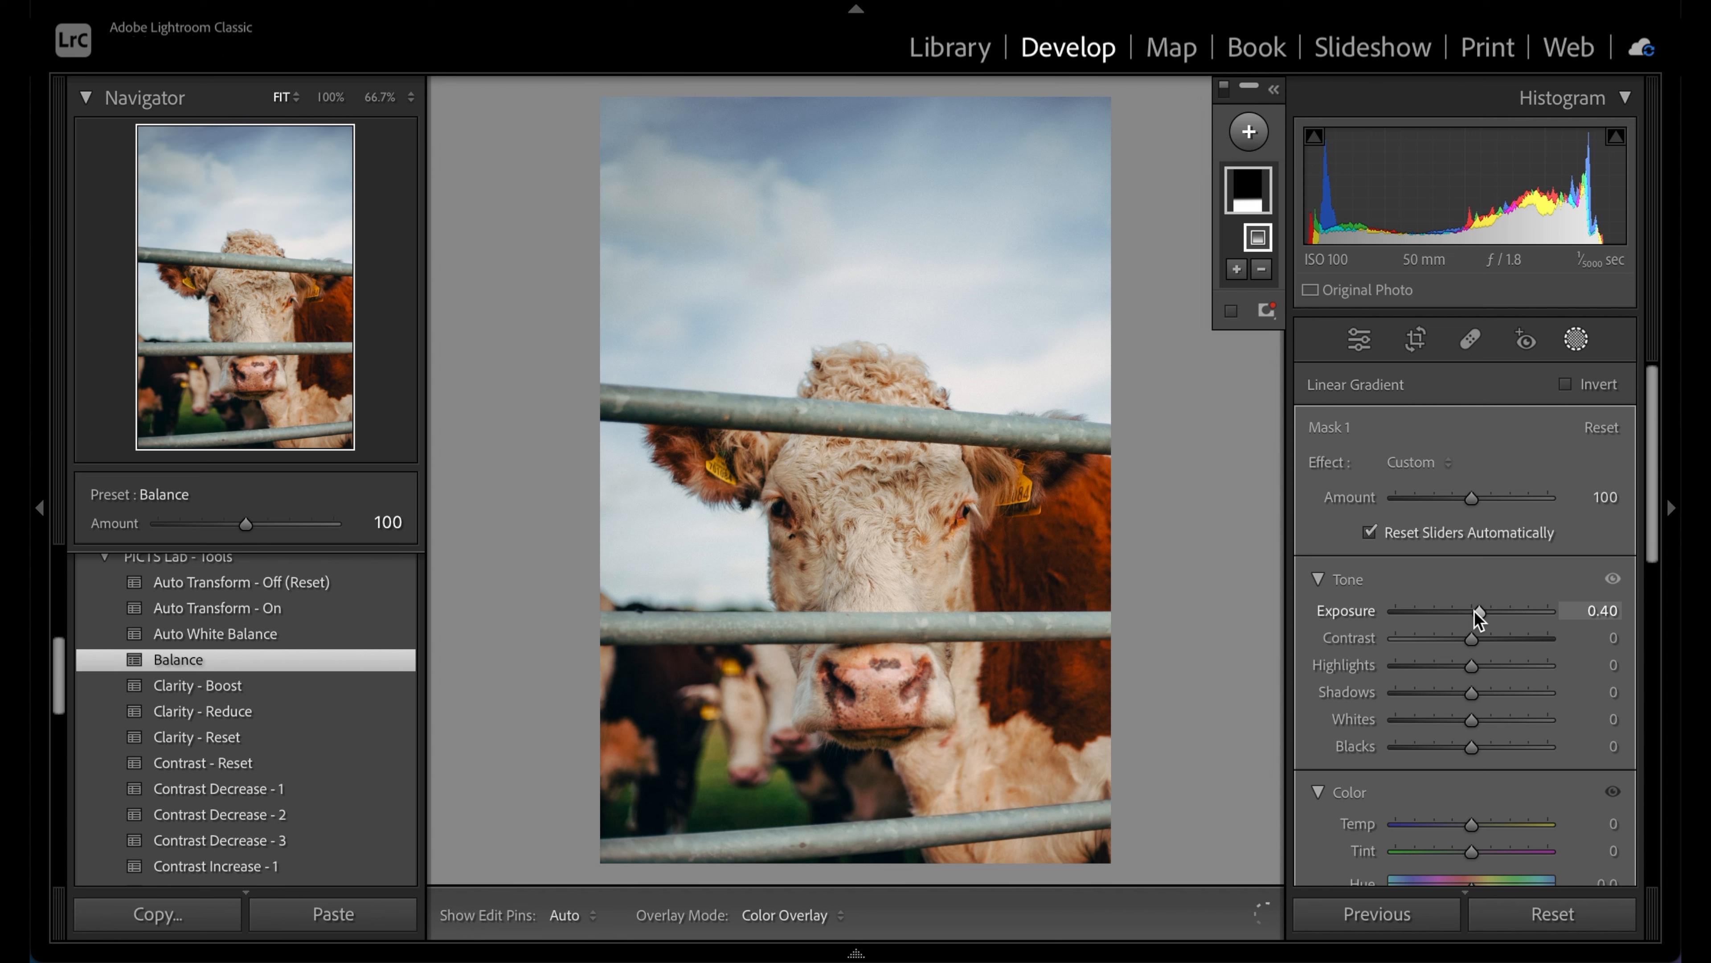
key("Up")
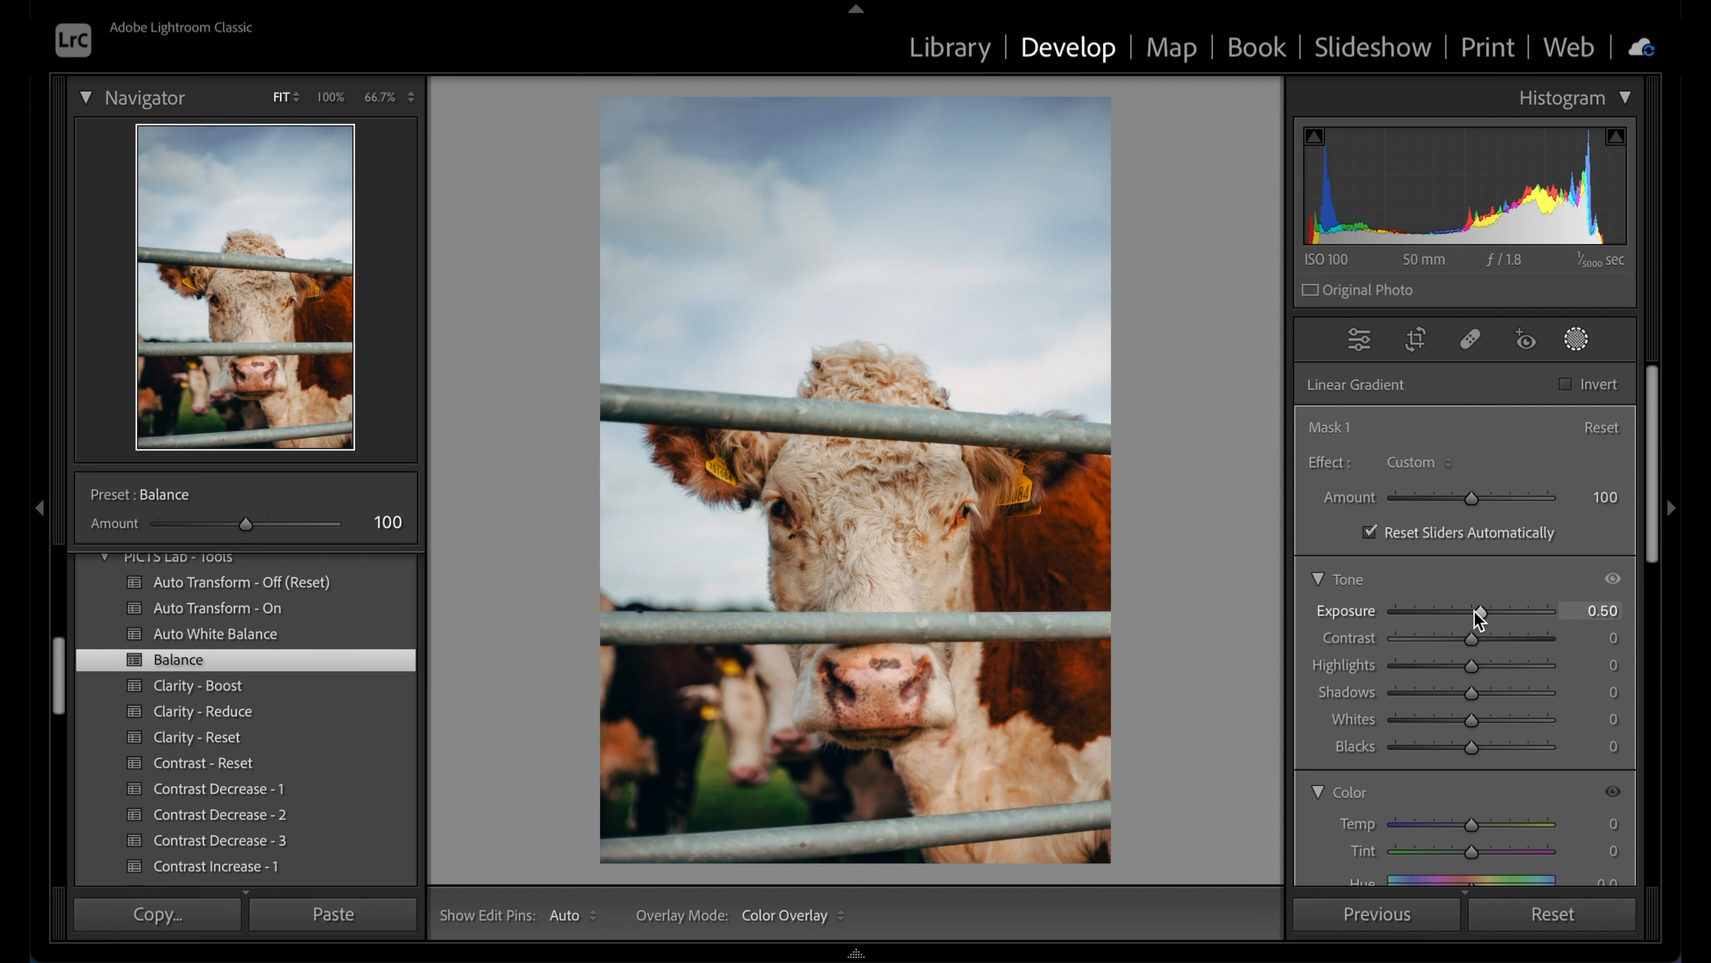
key("Return")
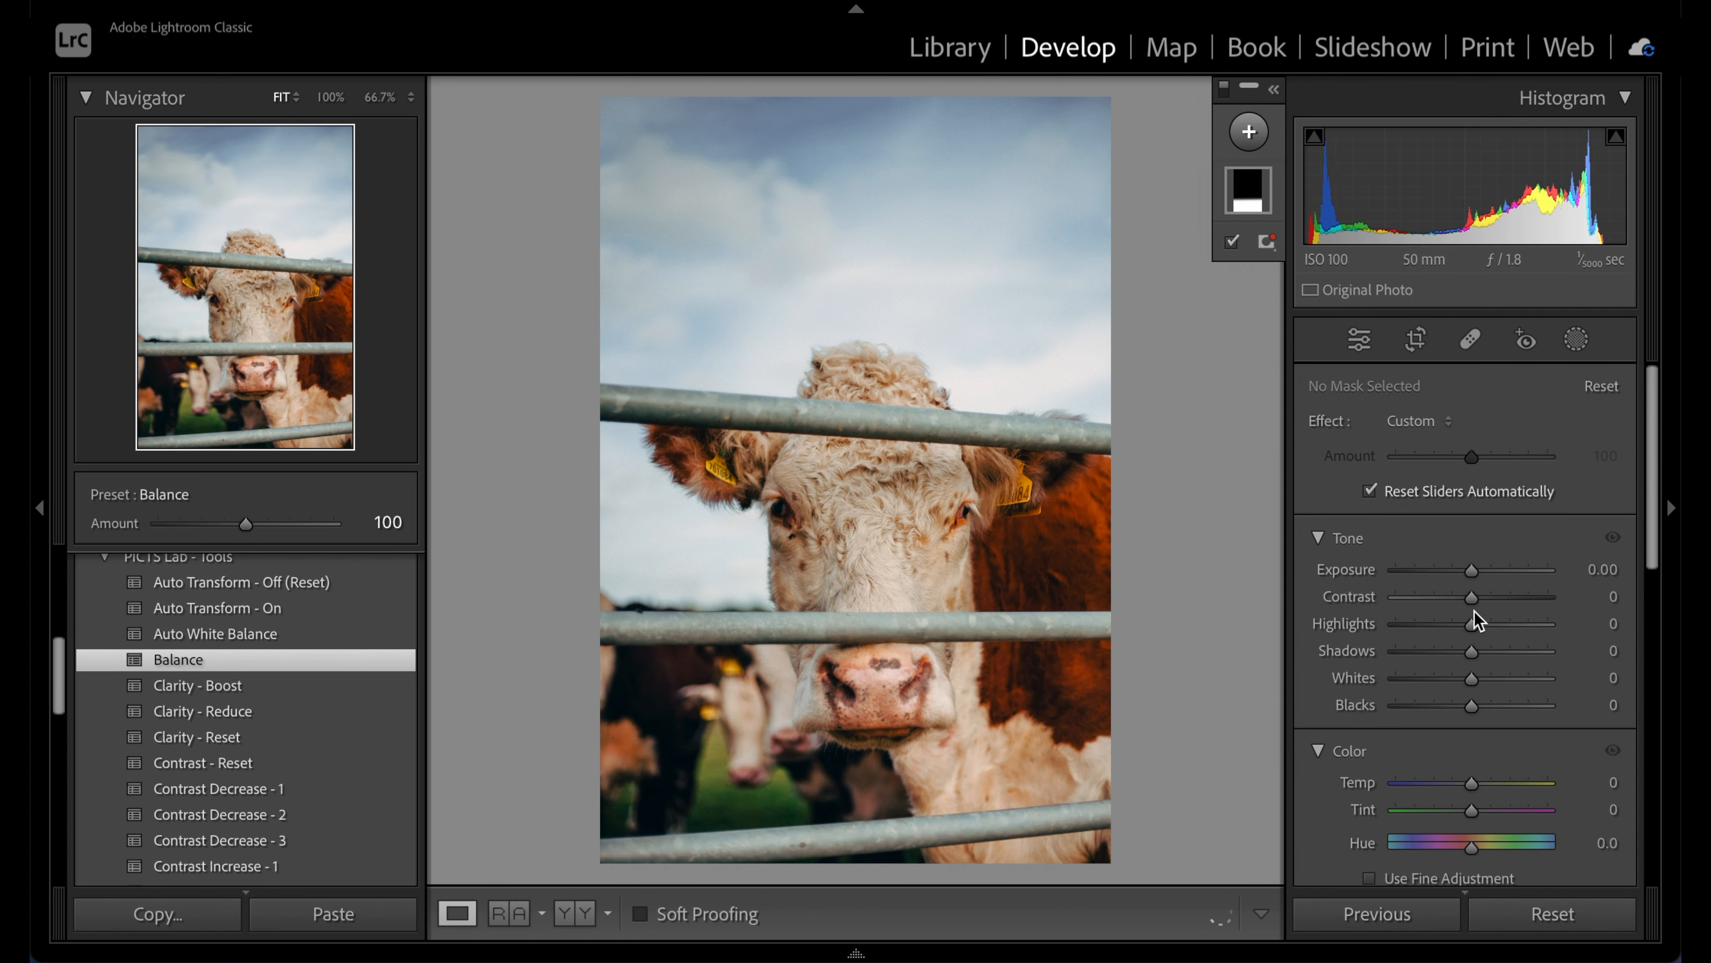
Apply the Vignette - 1 preset to the cow photo and check it against the original
scroll(110, 663, "down", 10)
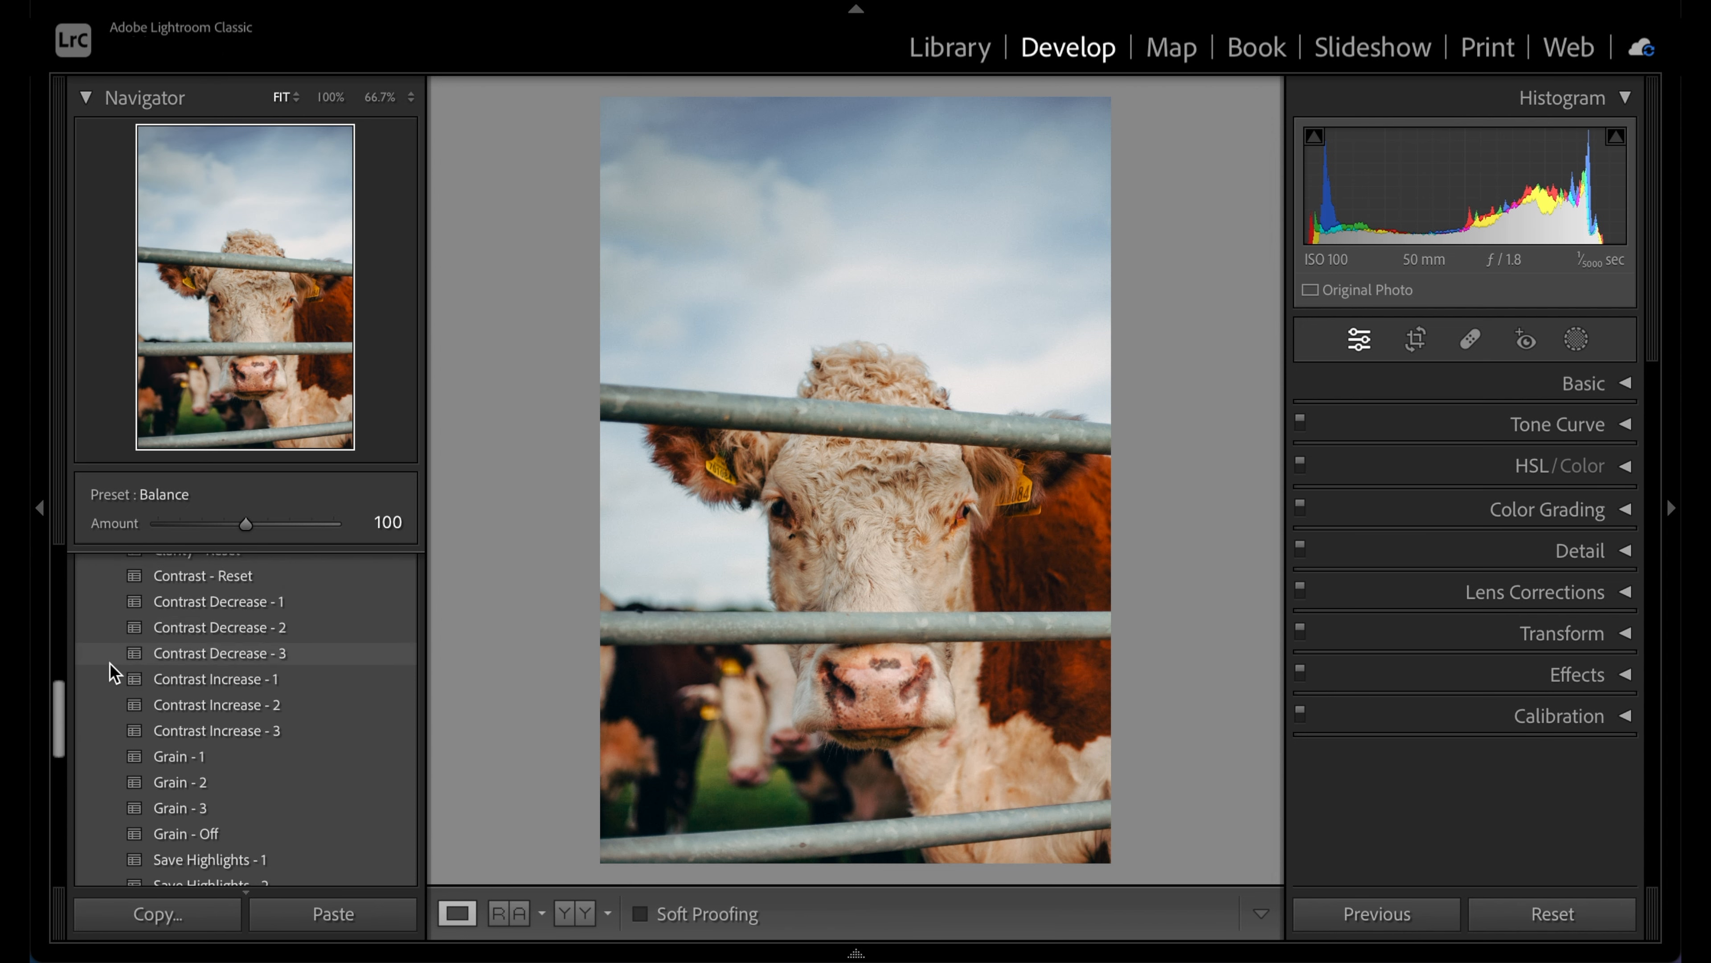
scroll(110, 663, "down", 5)
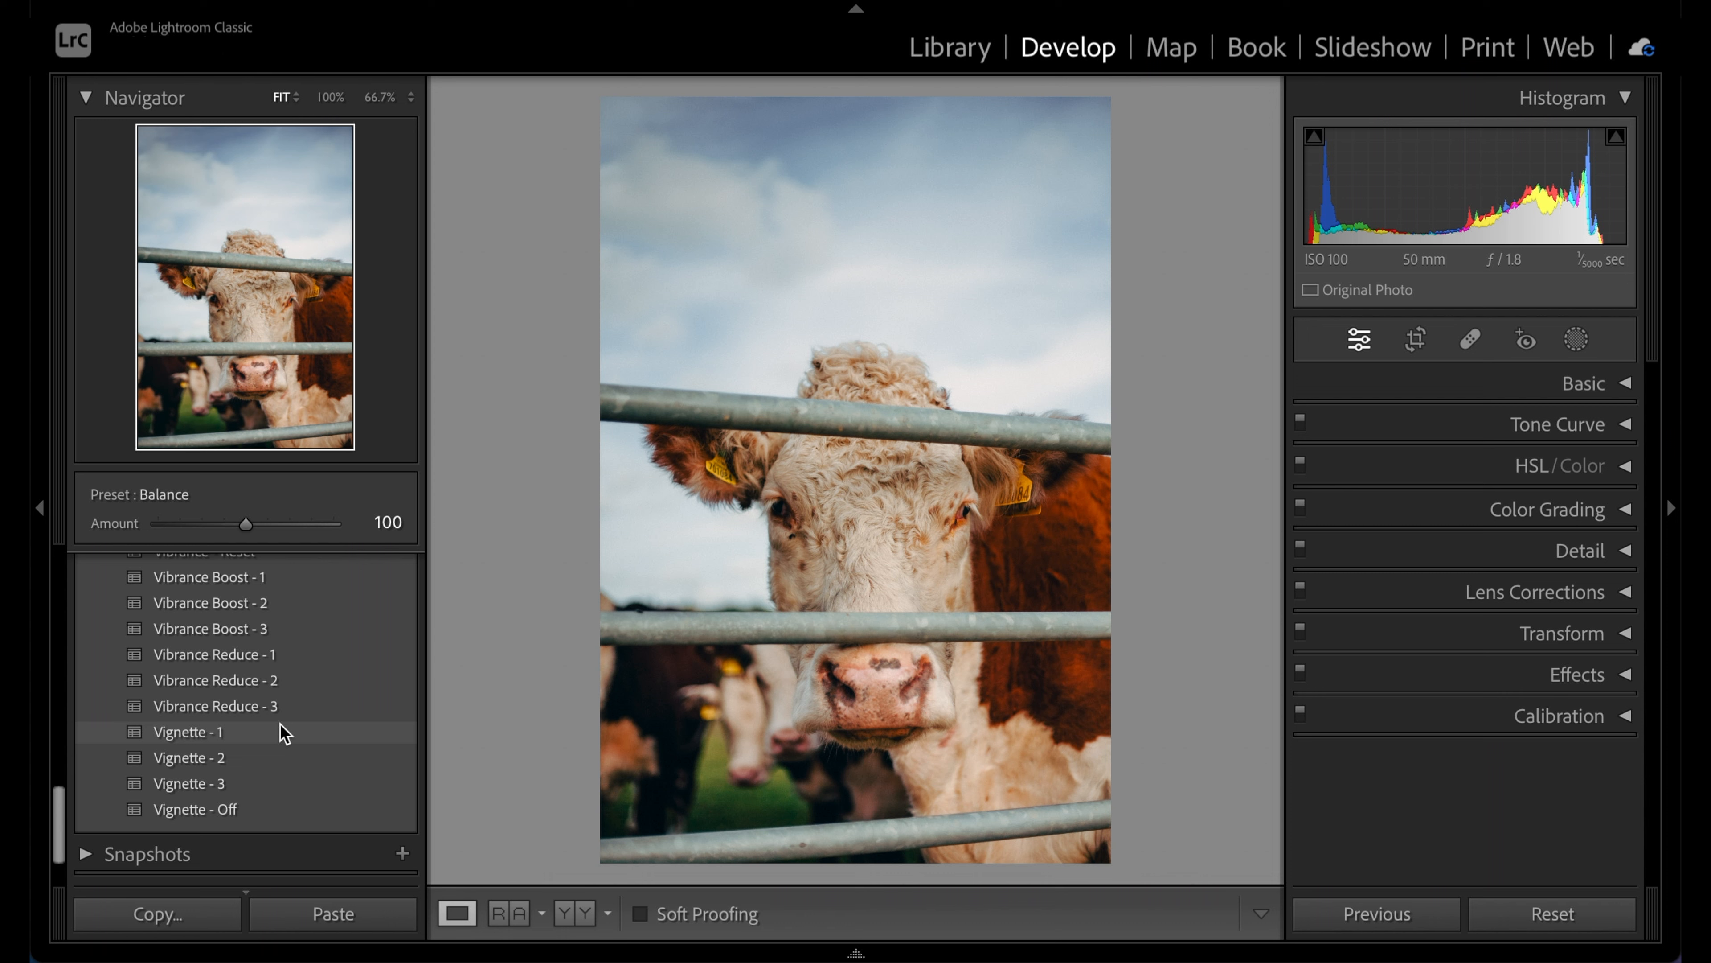
left_click(280, 725)
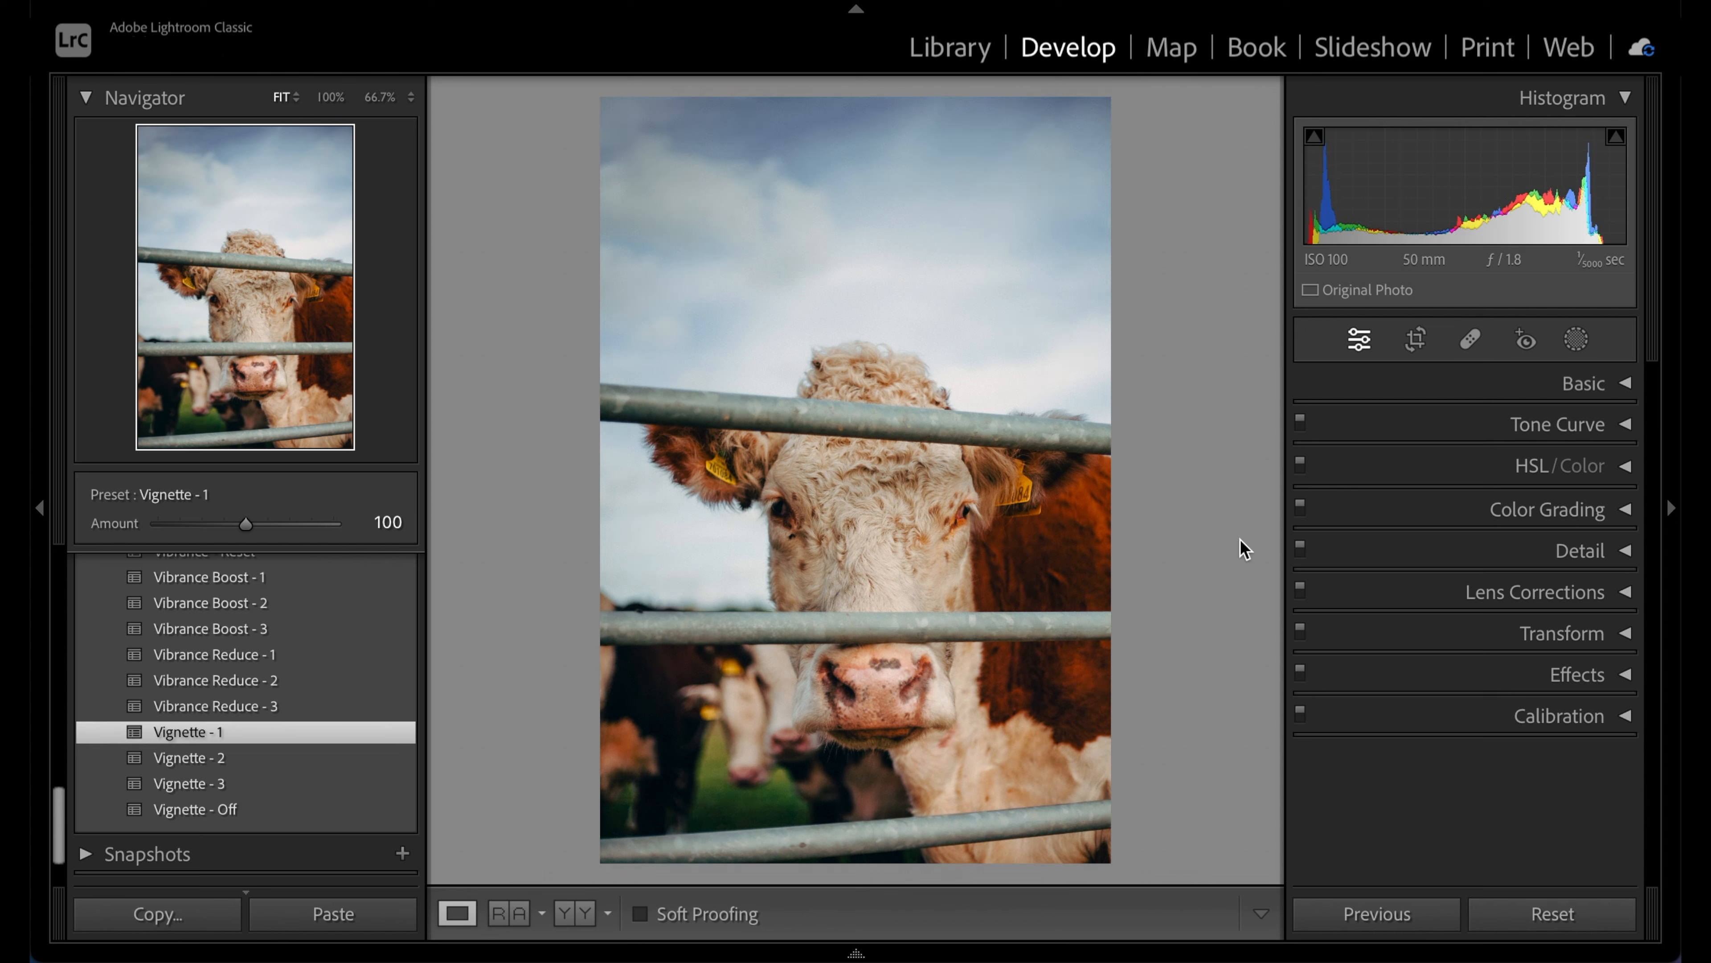
key("backslash")
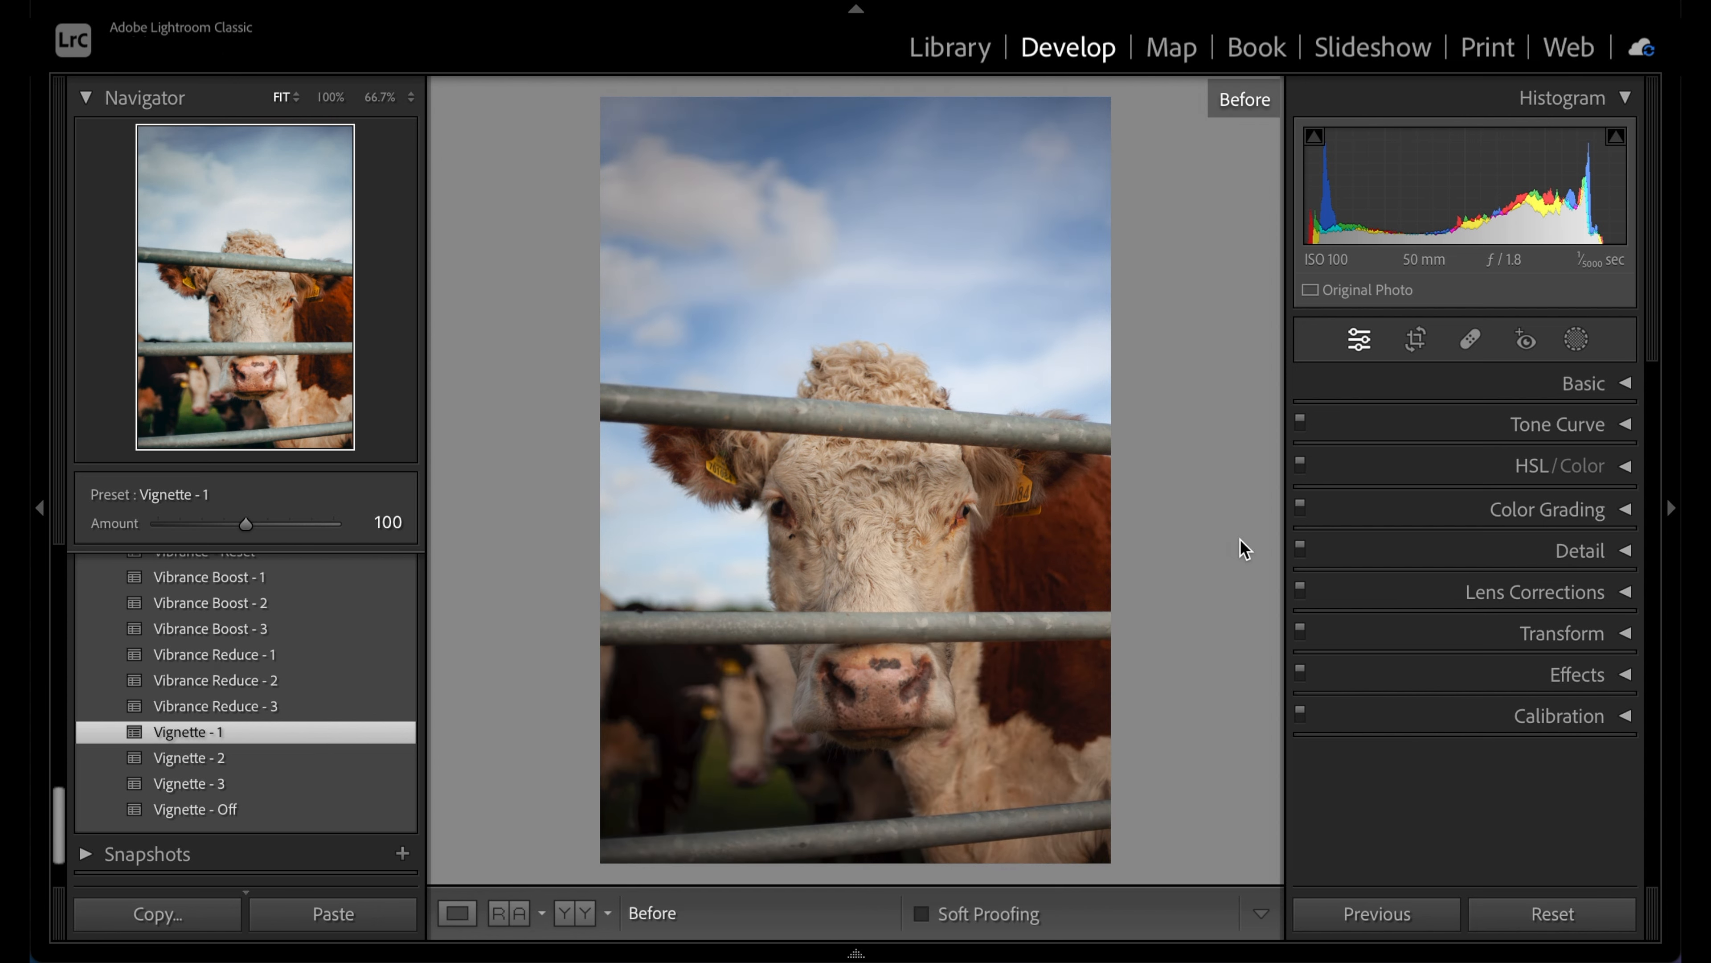
key("backslash")
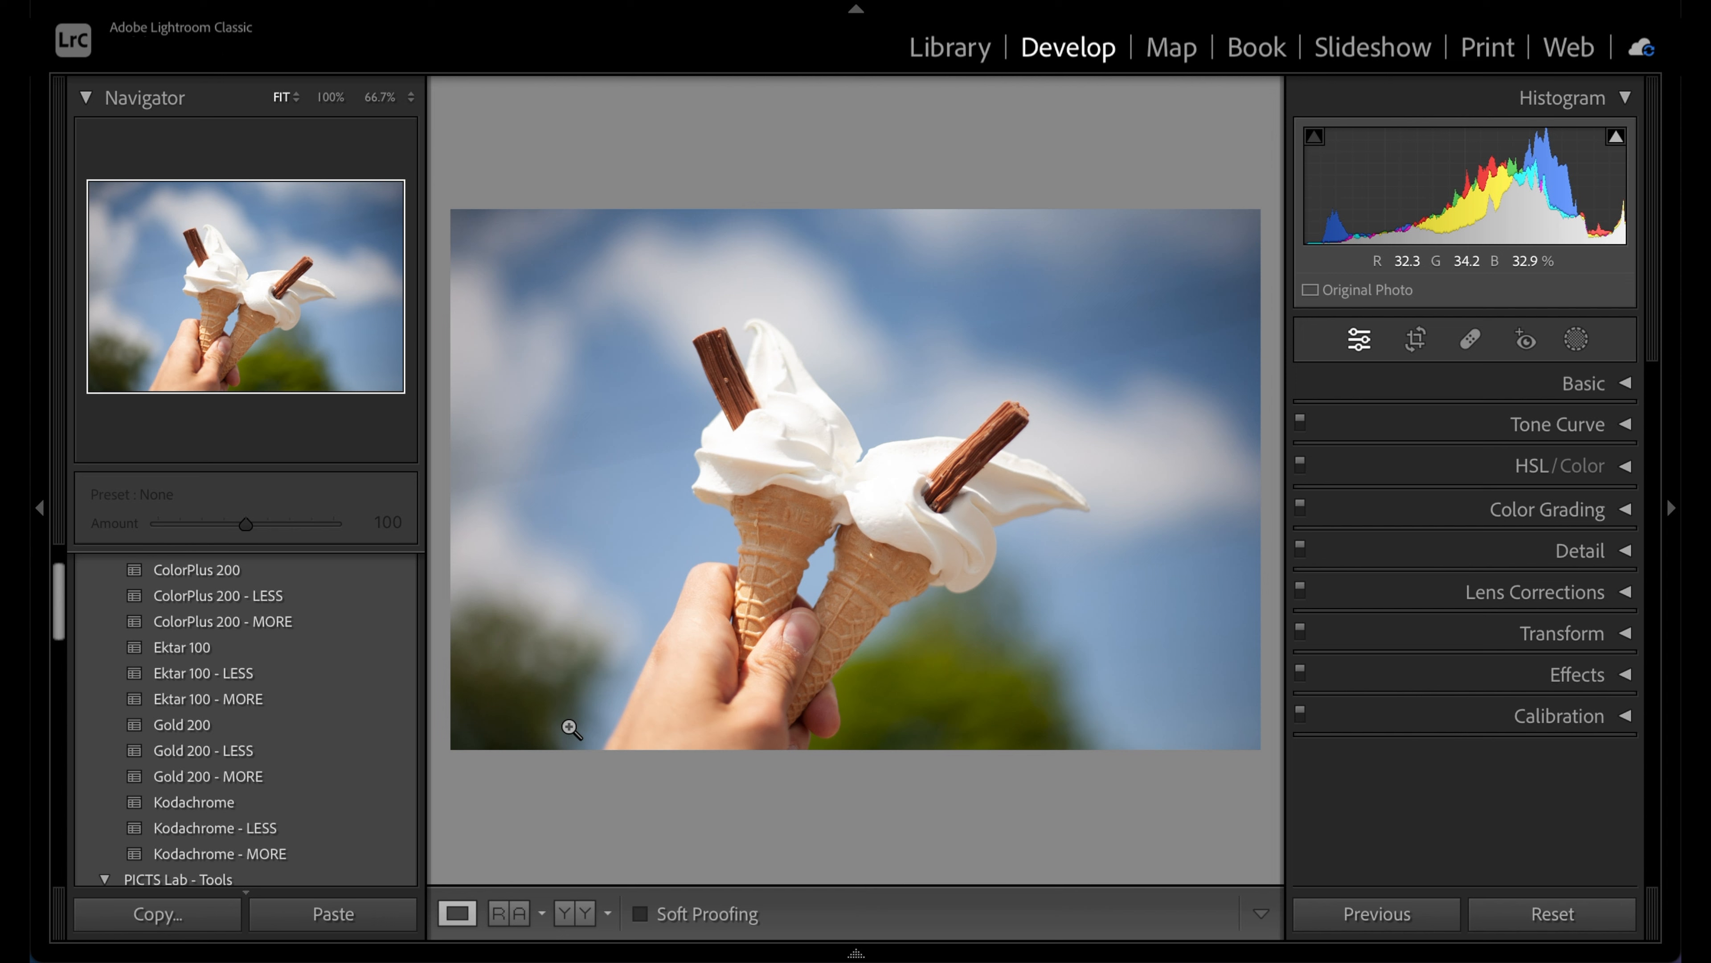
Apply Gold 200 to the ice cream photo, compare before/after several times, then advance
left_click(307, 728)
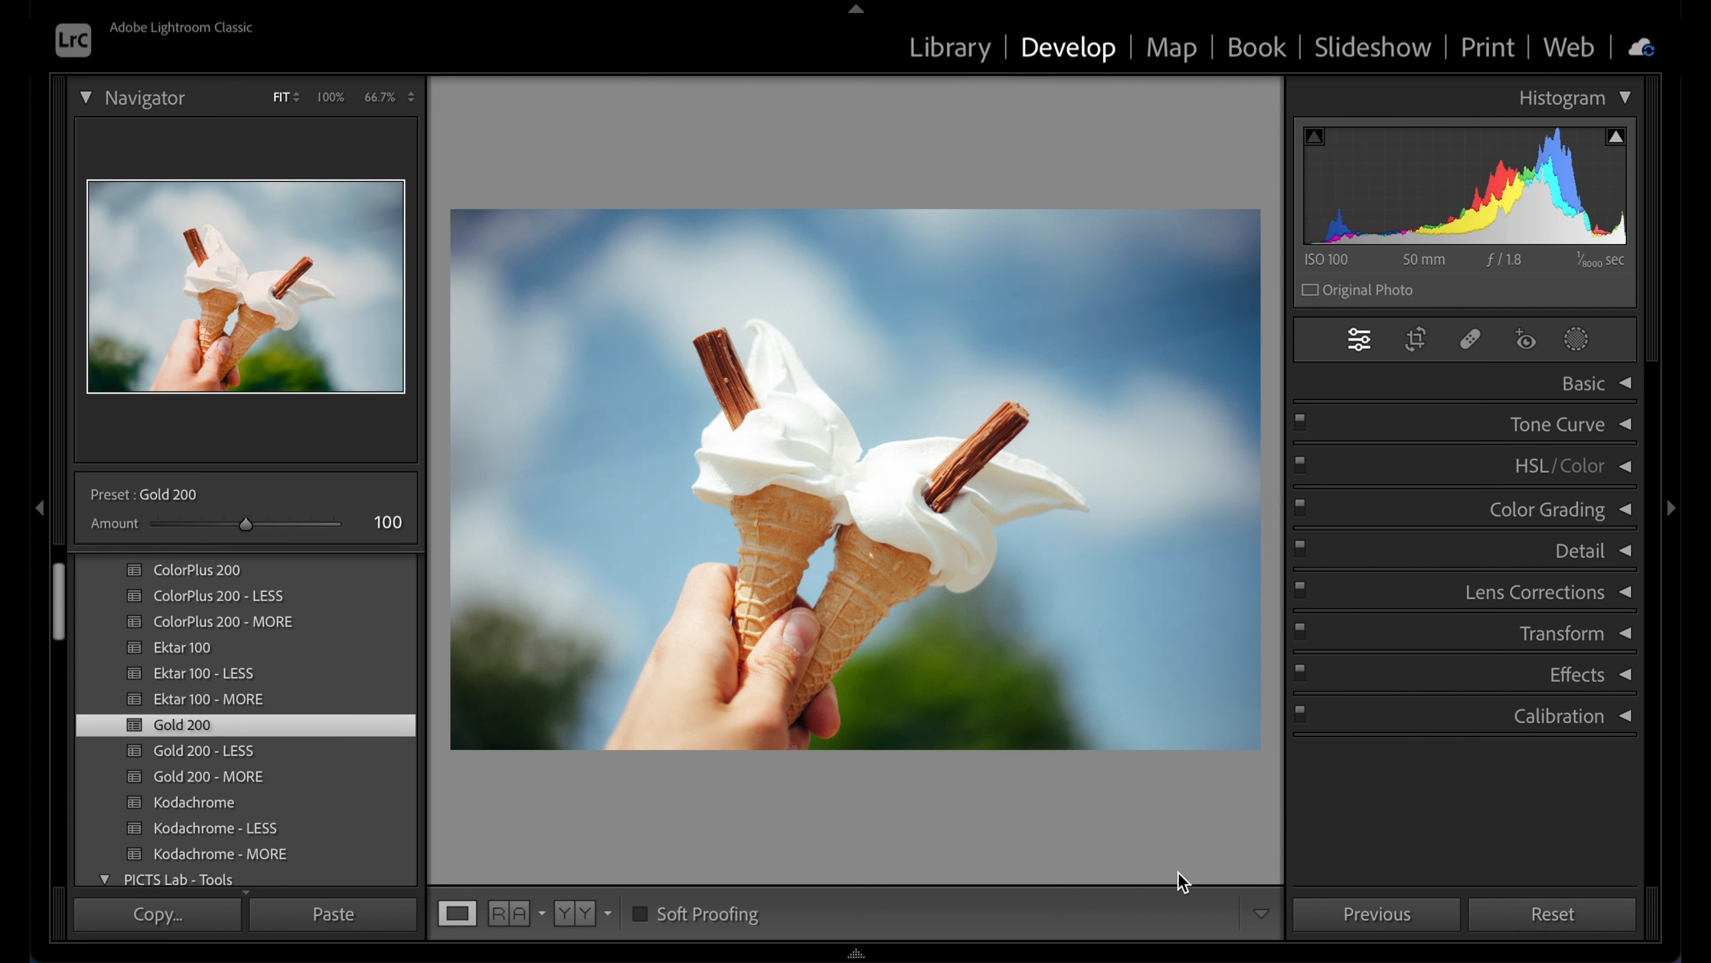
key("backslash")
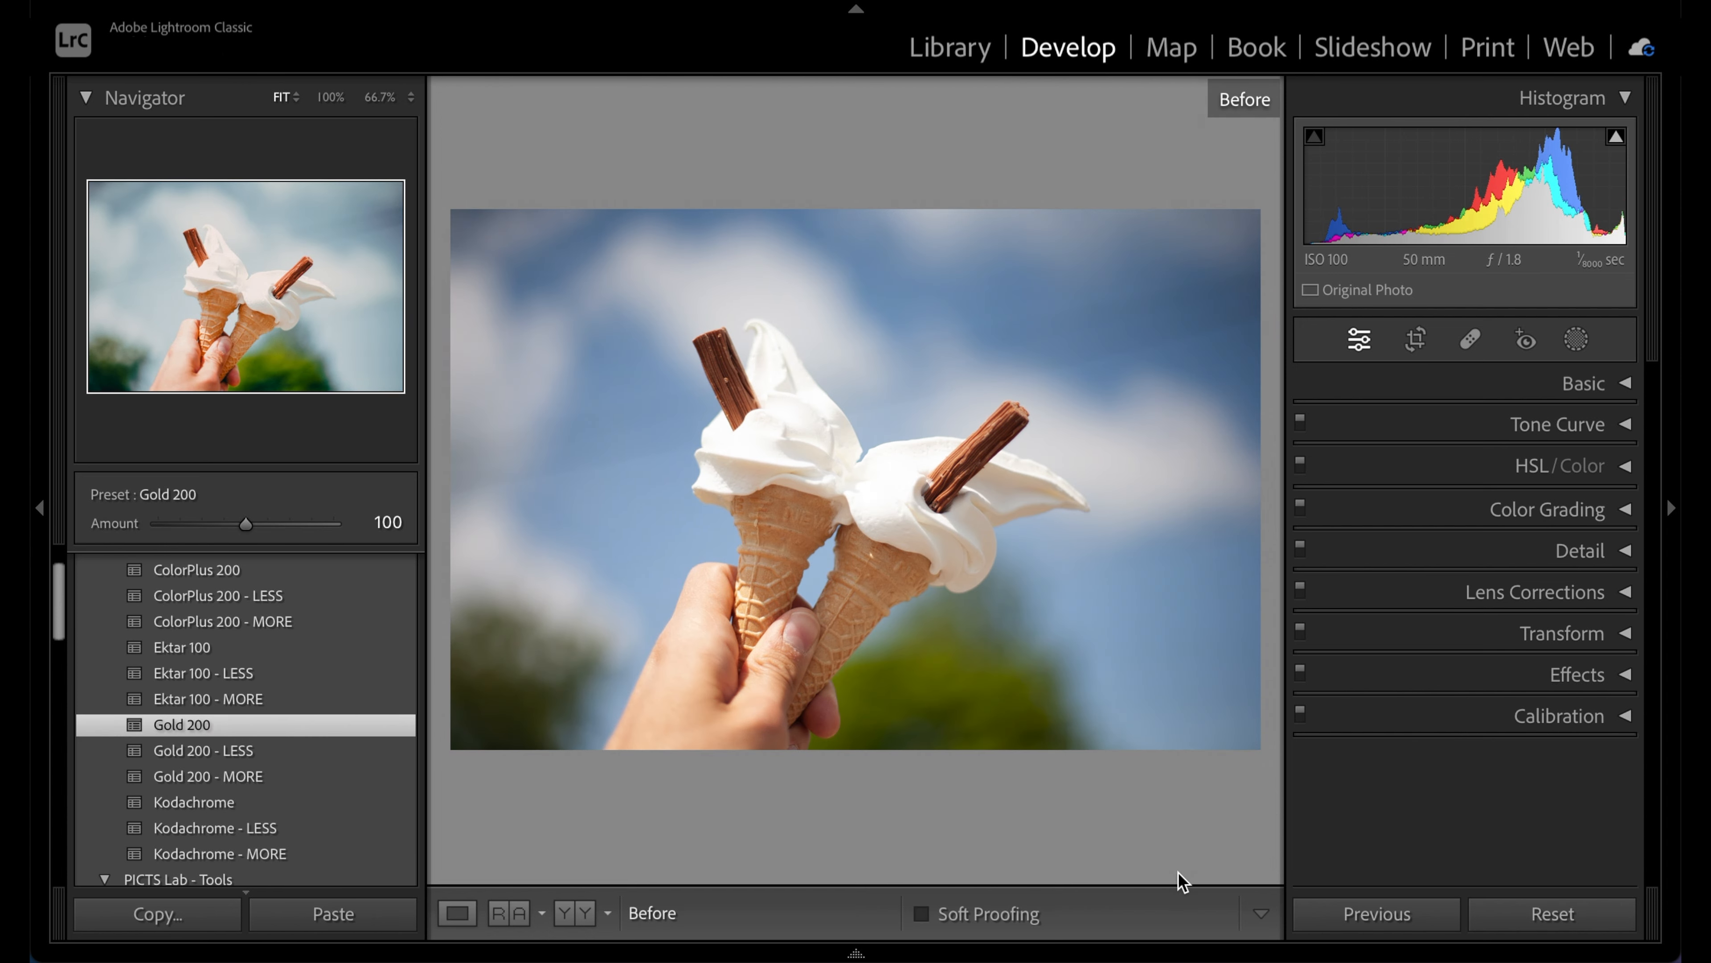
key("backslash")
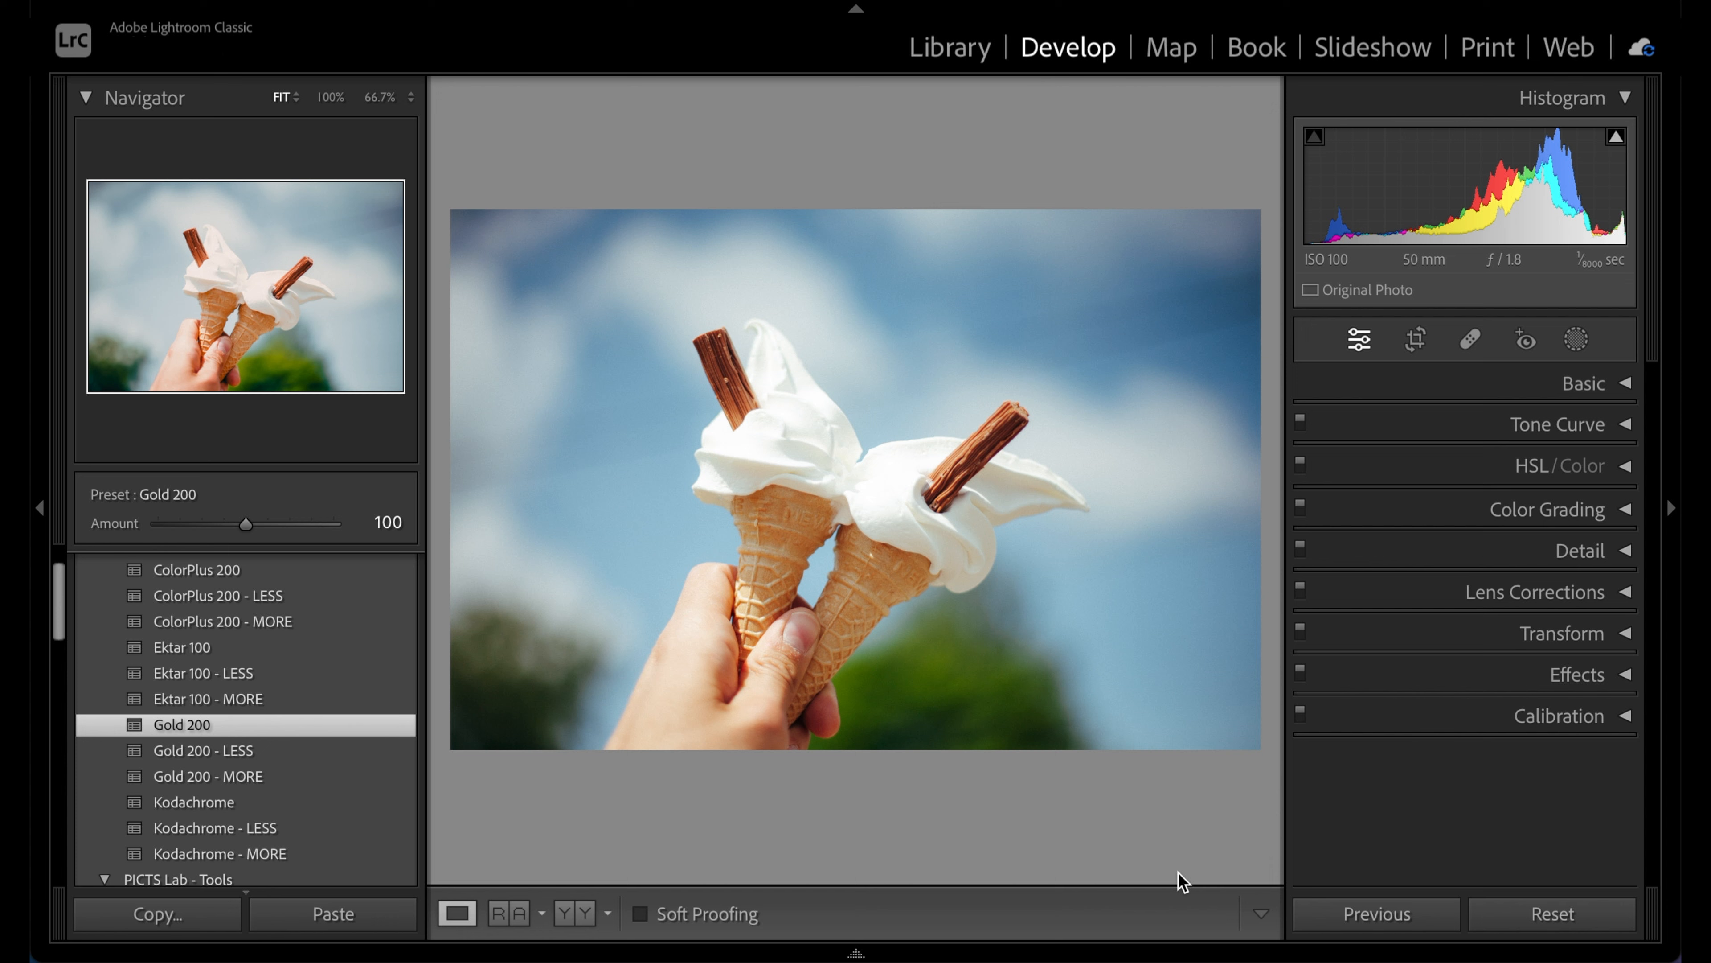
key("backslash")
key("backslash")
key("backslash")
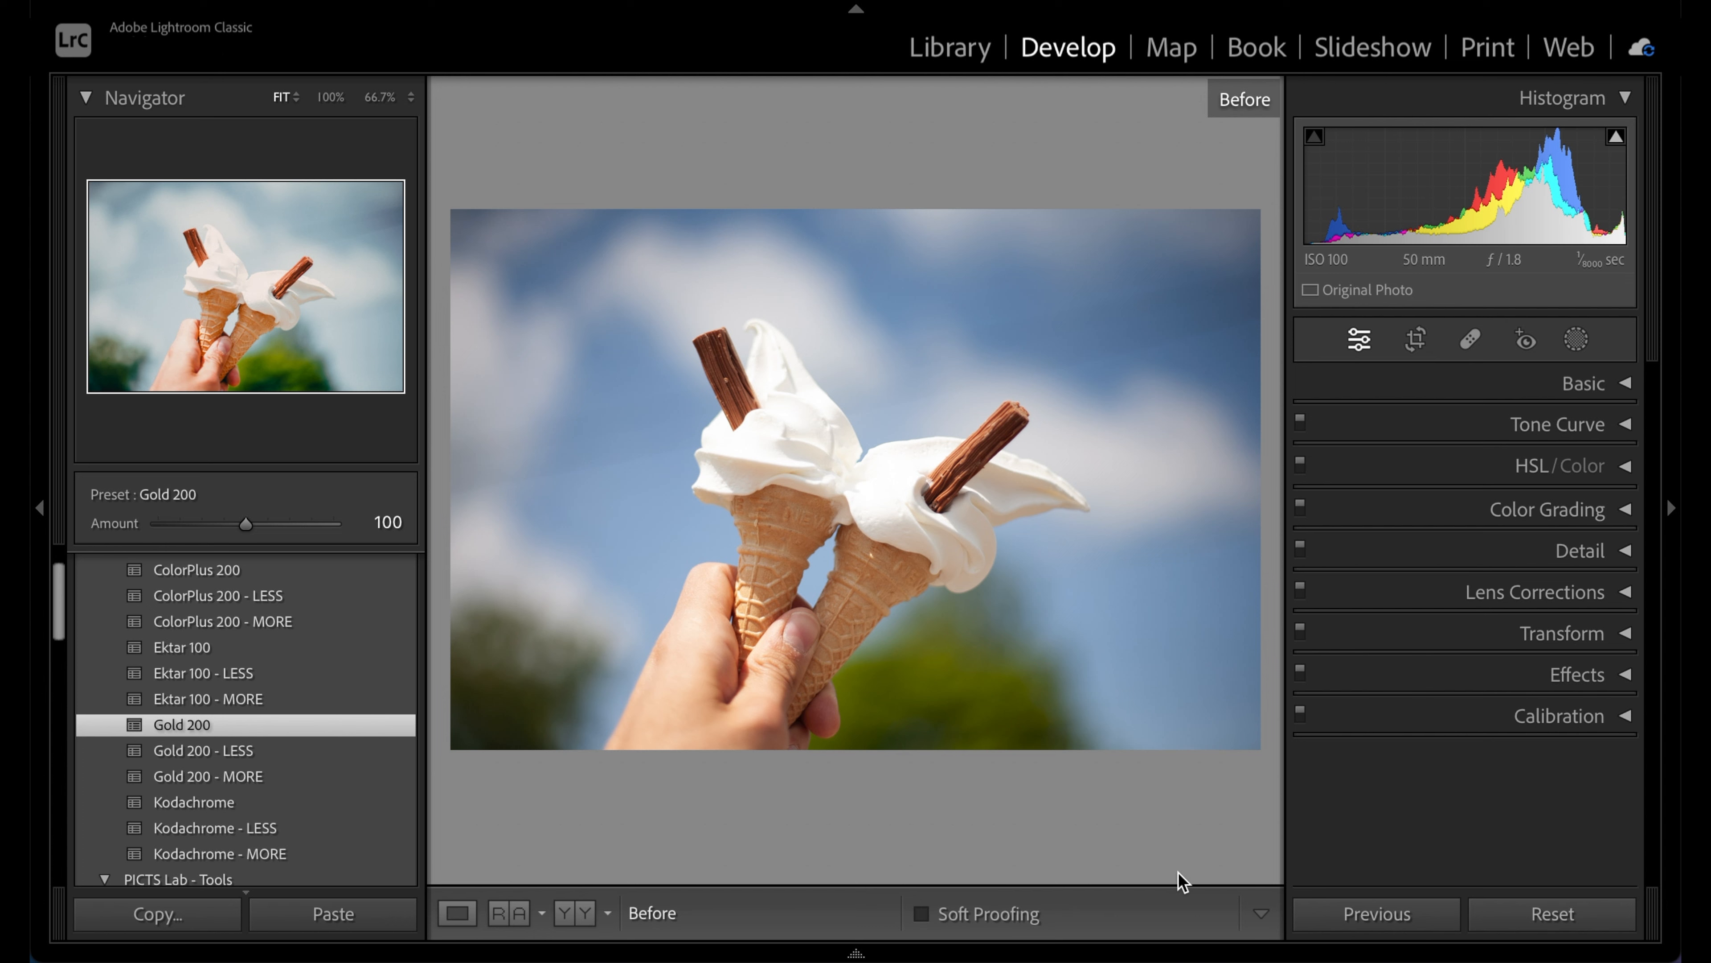
key("backslash")
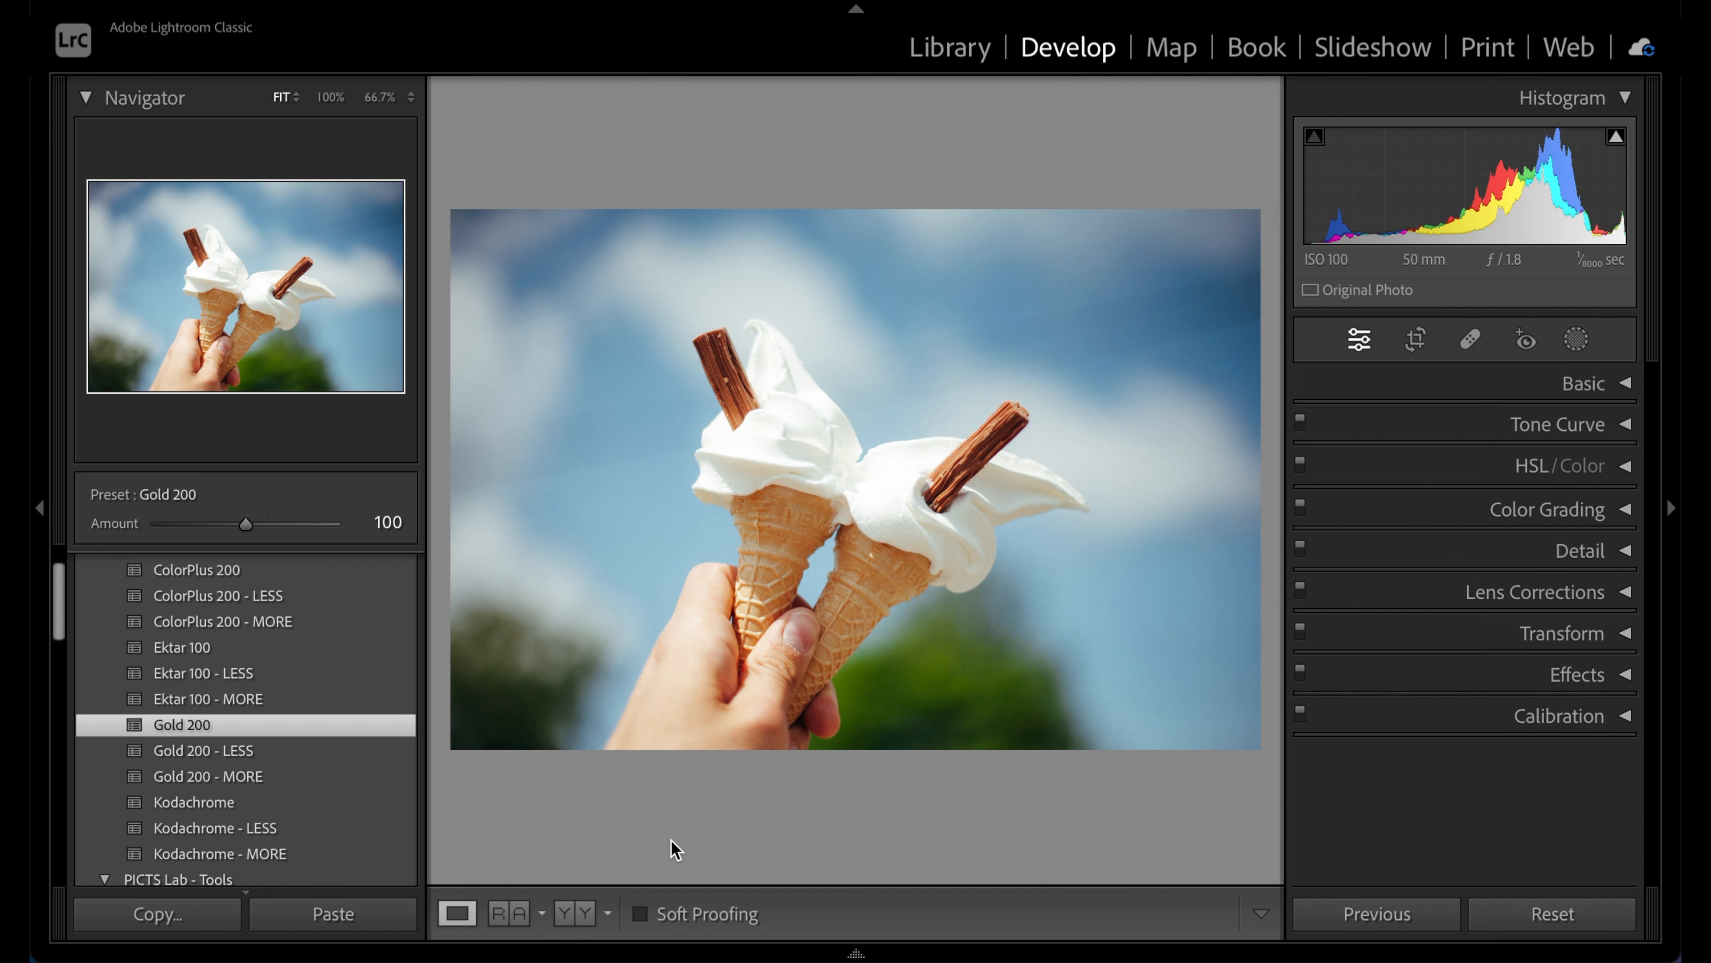
key("backslash")
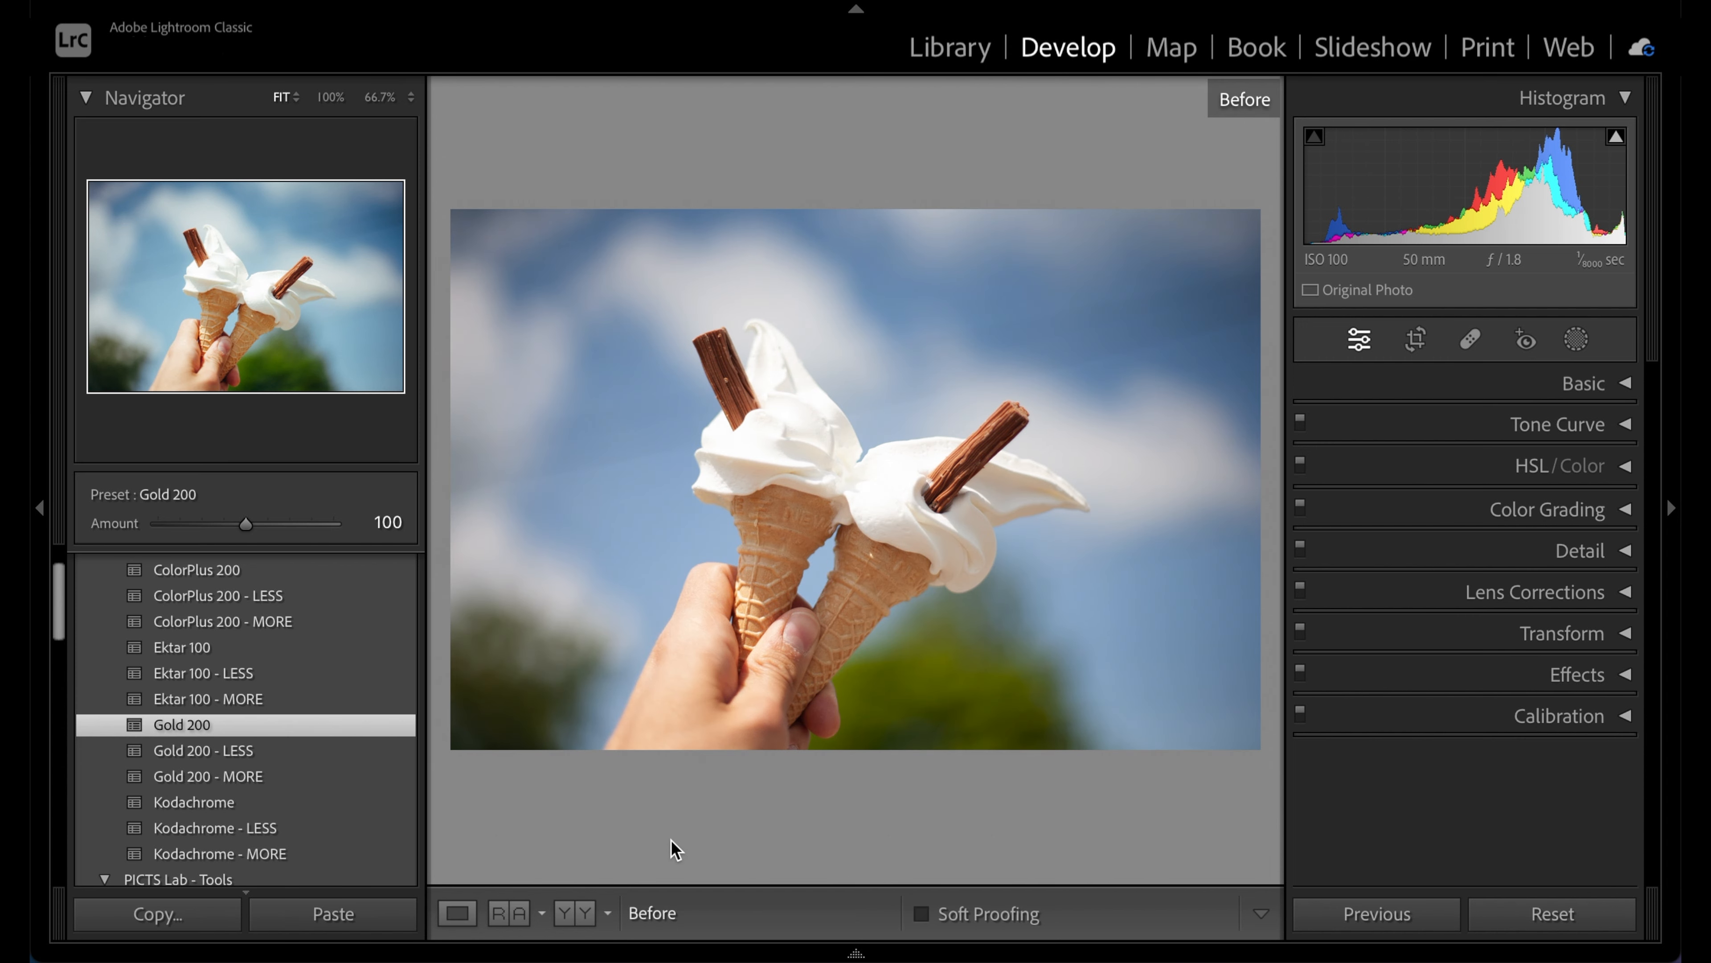
key("backslash")
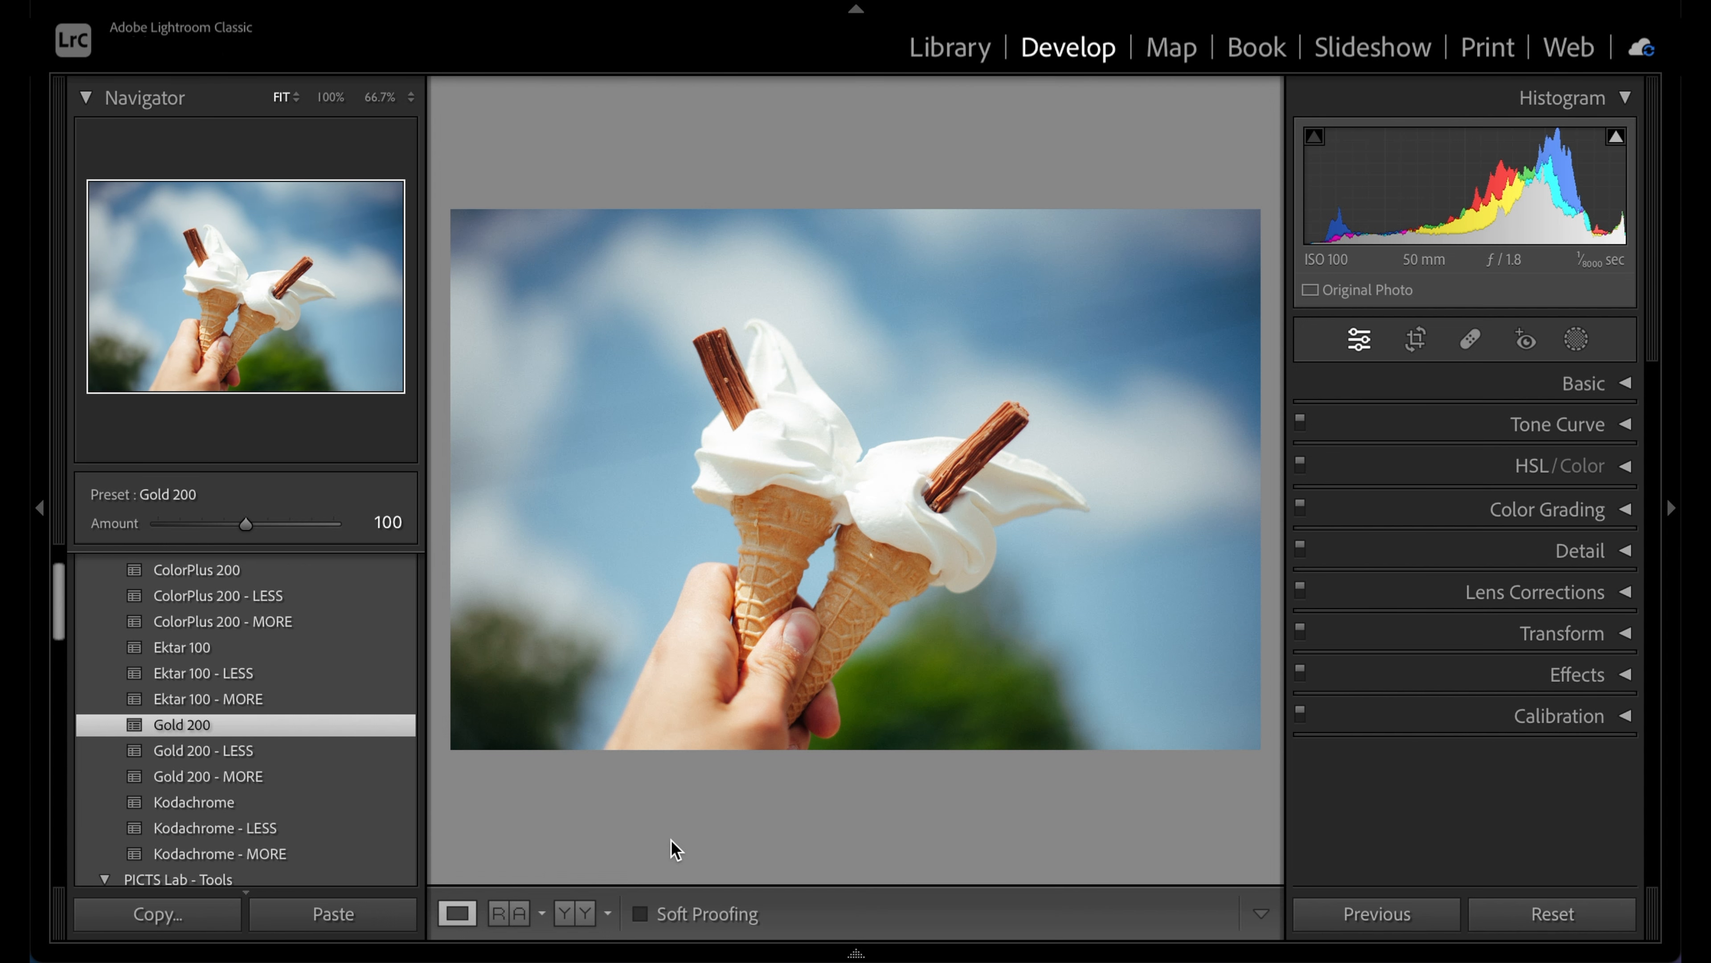
key("Right")
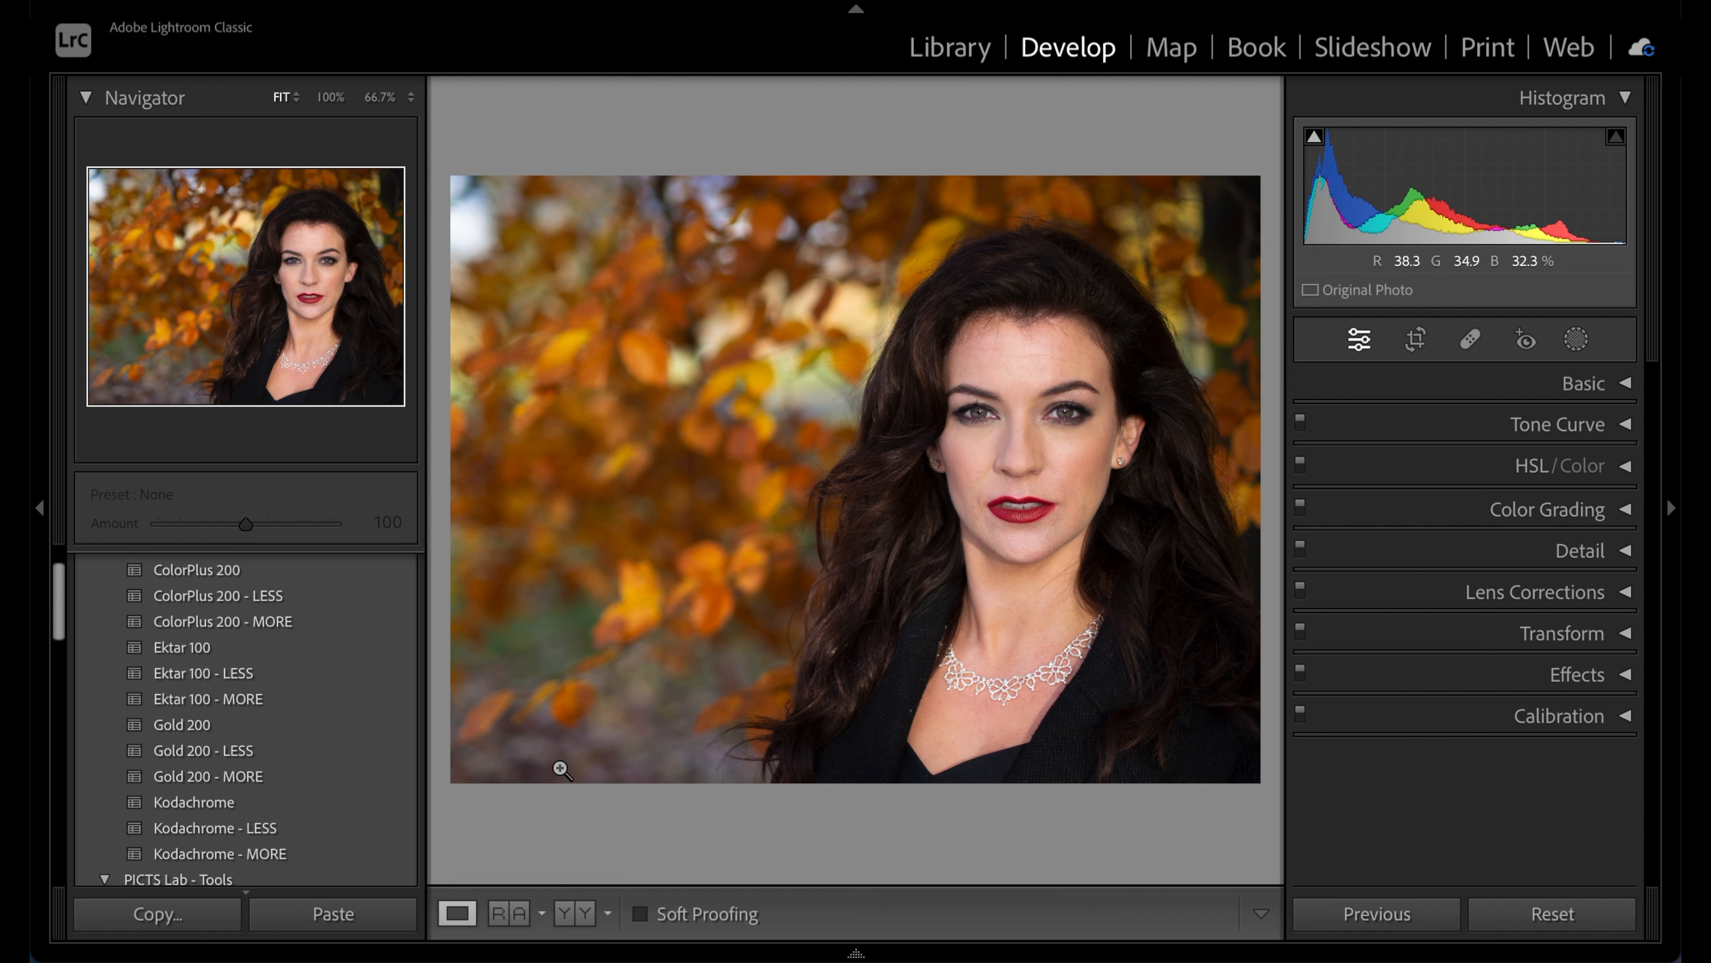
Apply the Gold 200 preset to the autumn portrait and compare it with the original
left_click(344, 728)
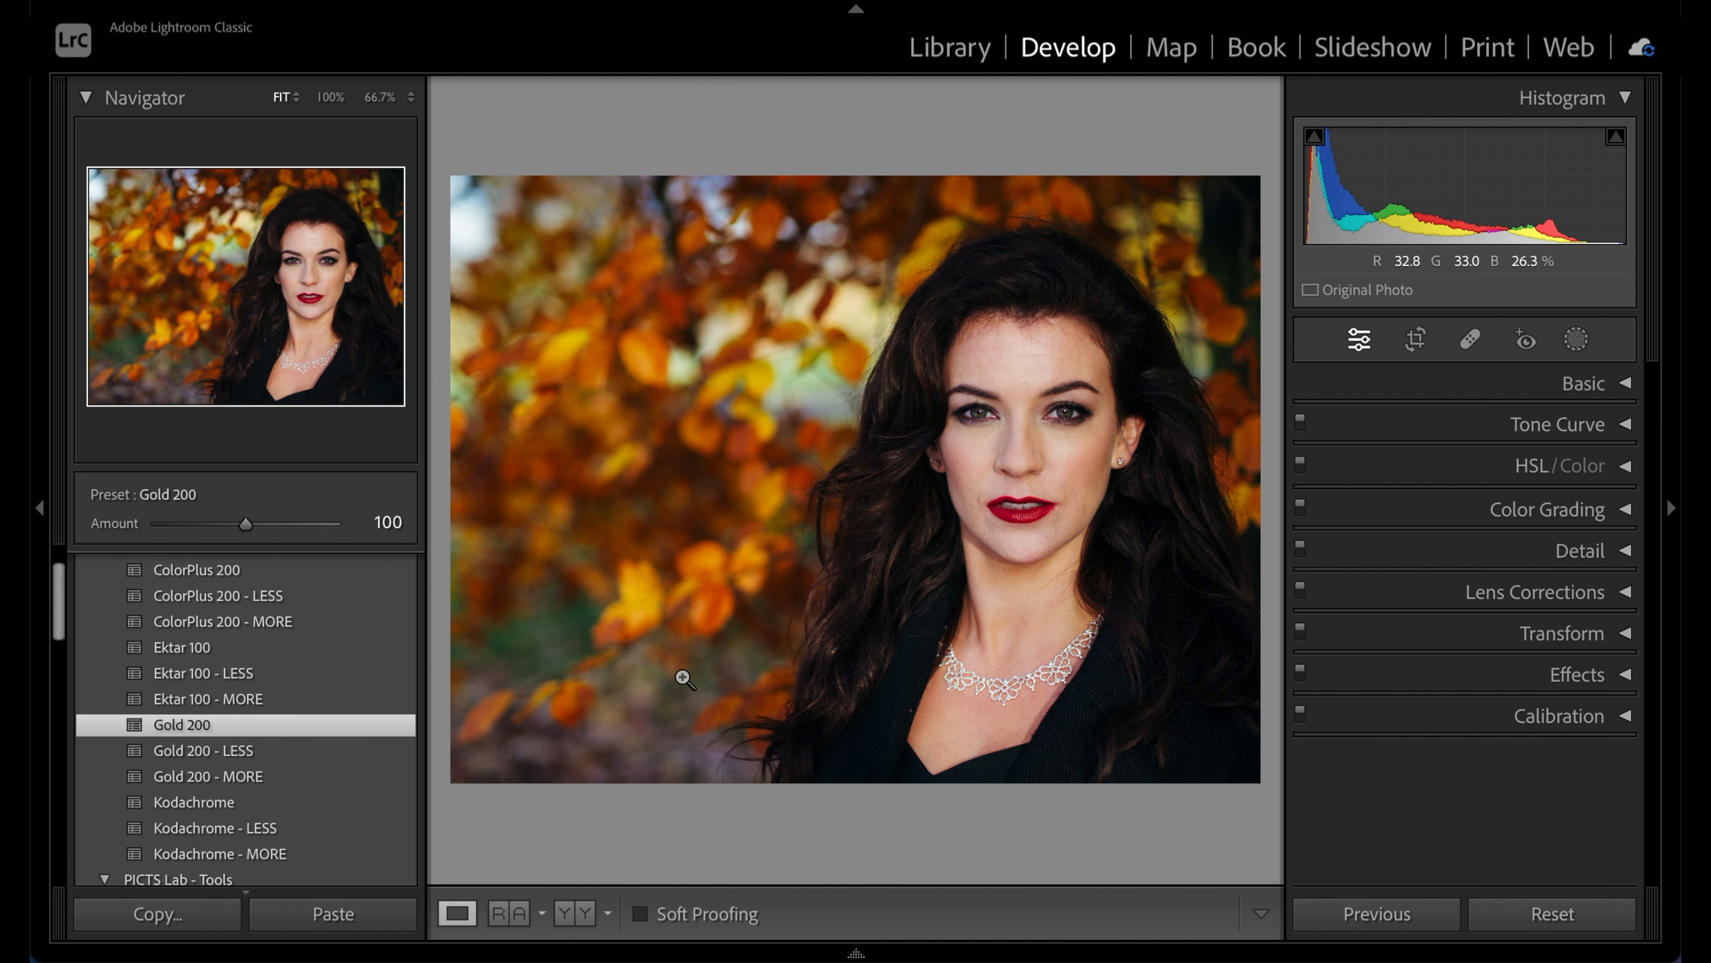
key("backslash")
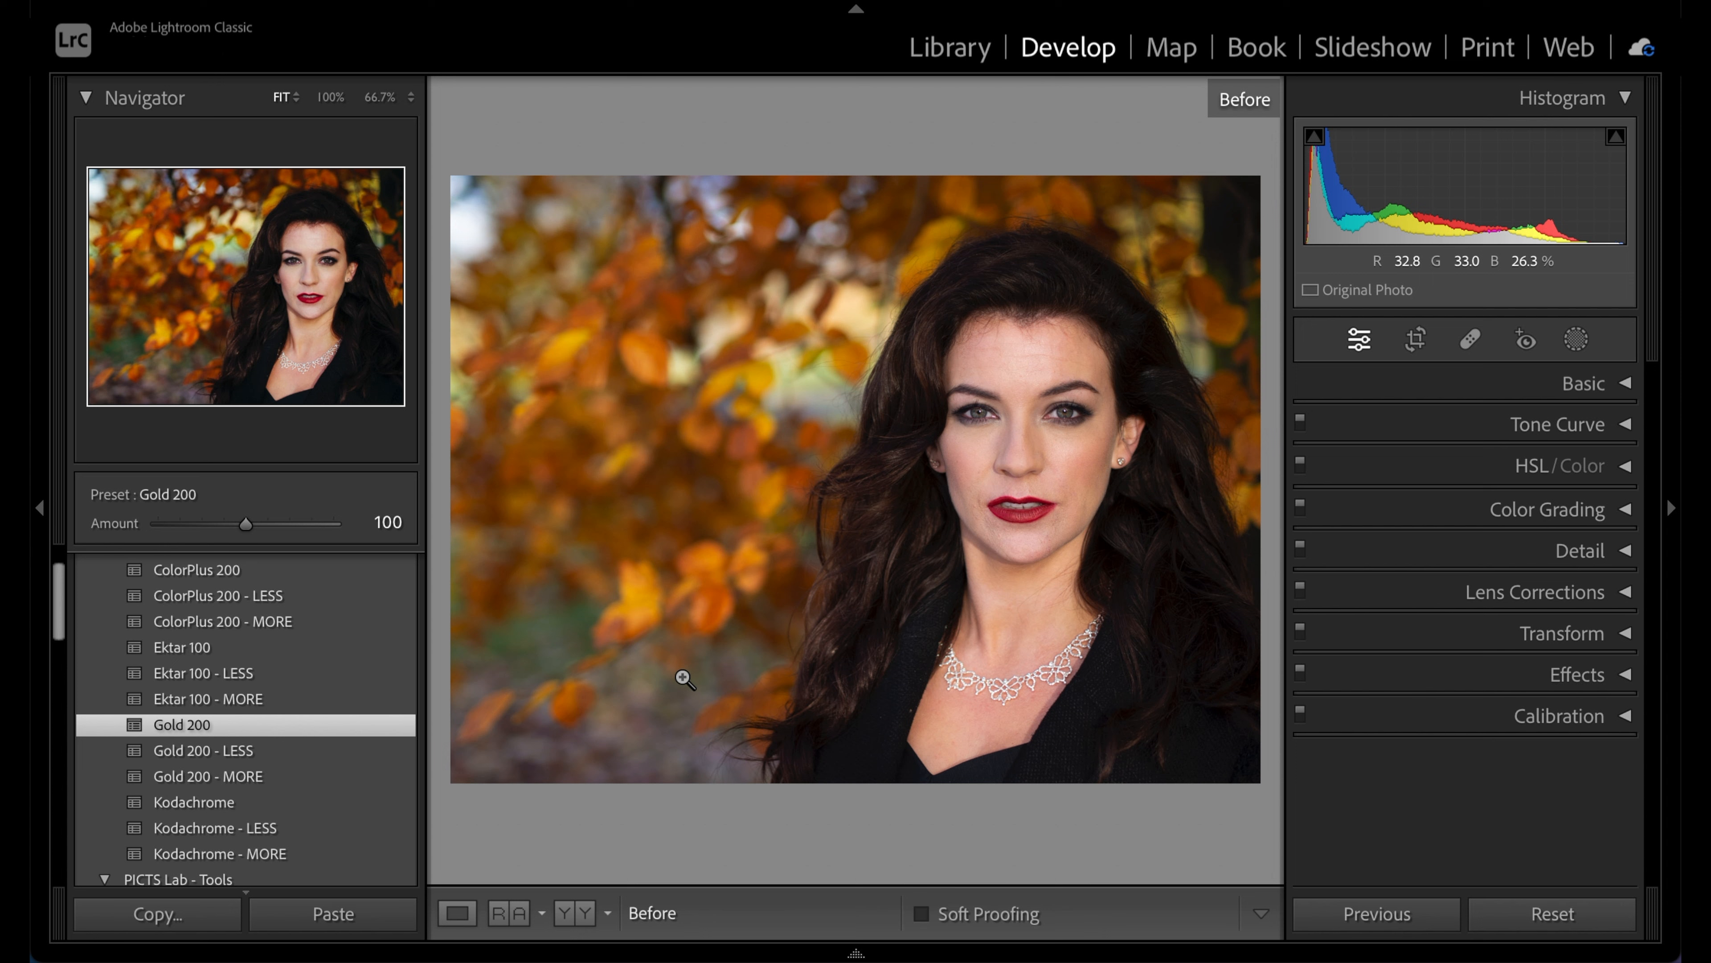
key("backslash")
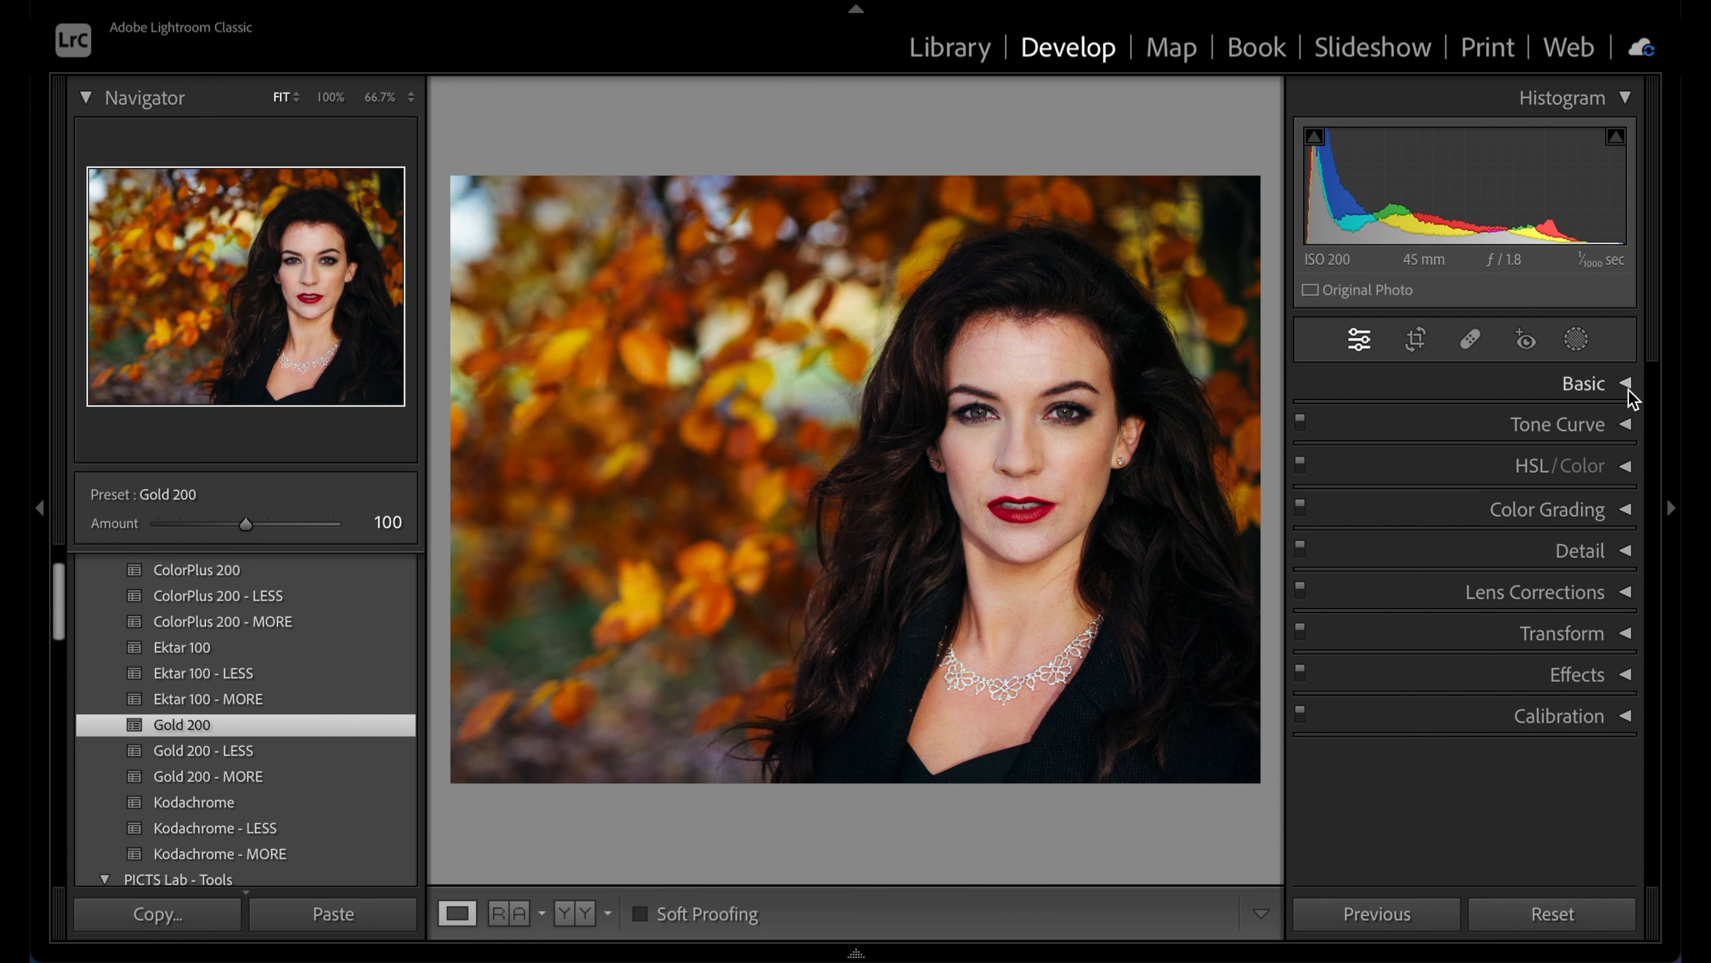
Raise the portrait's Exposure to +0.10 in the Basic panel and compare with the original
left_click(1628, 391)
left_click_drag(1468, 641, 1471, 640)
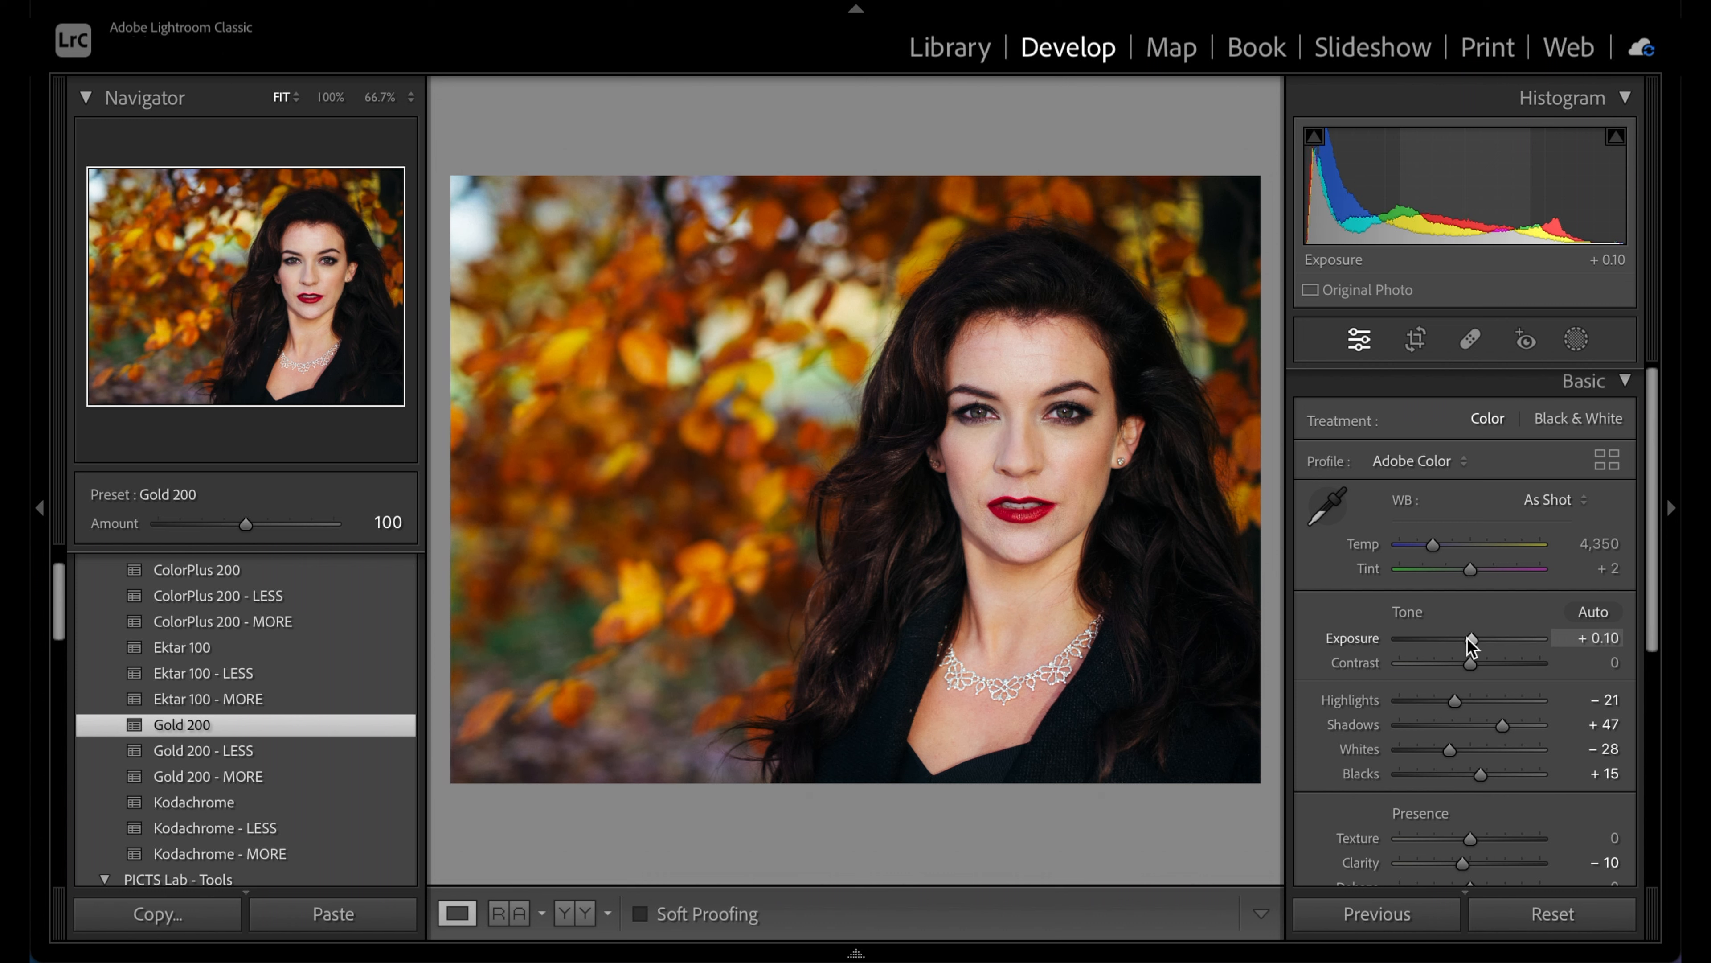
left_click(1625, 383)
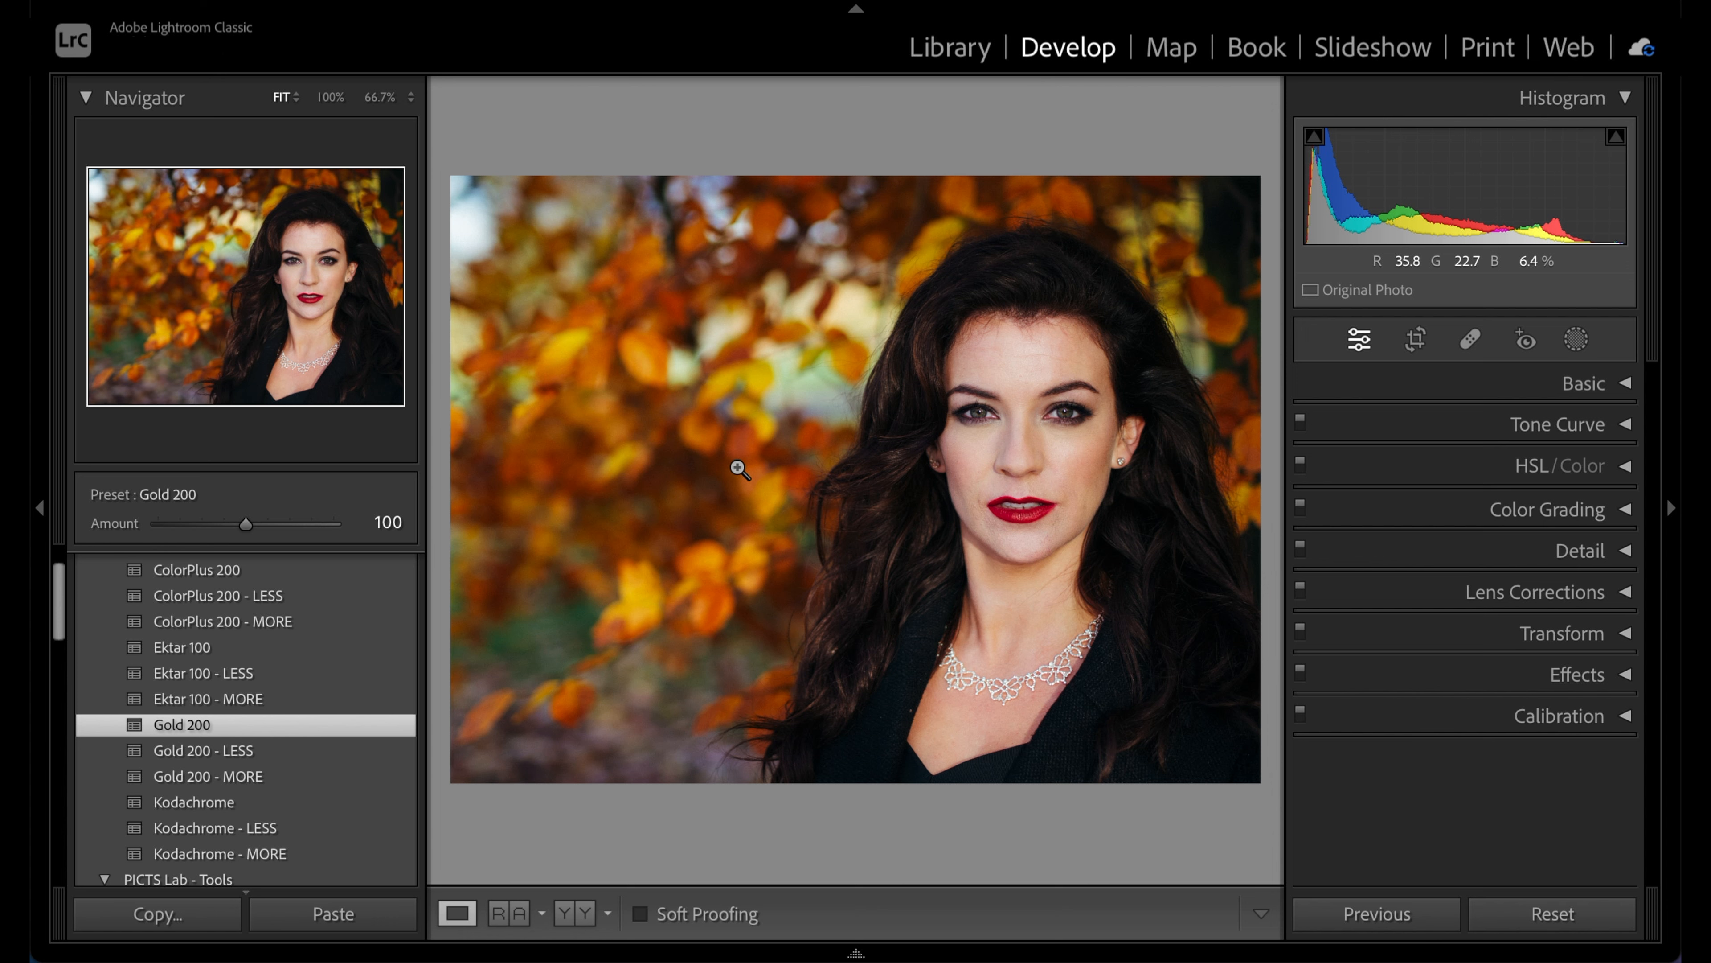
key("backslash")
key("backslash")
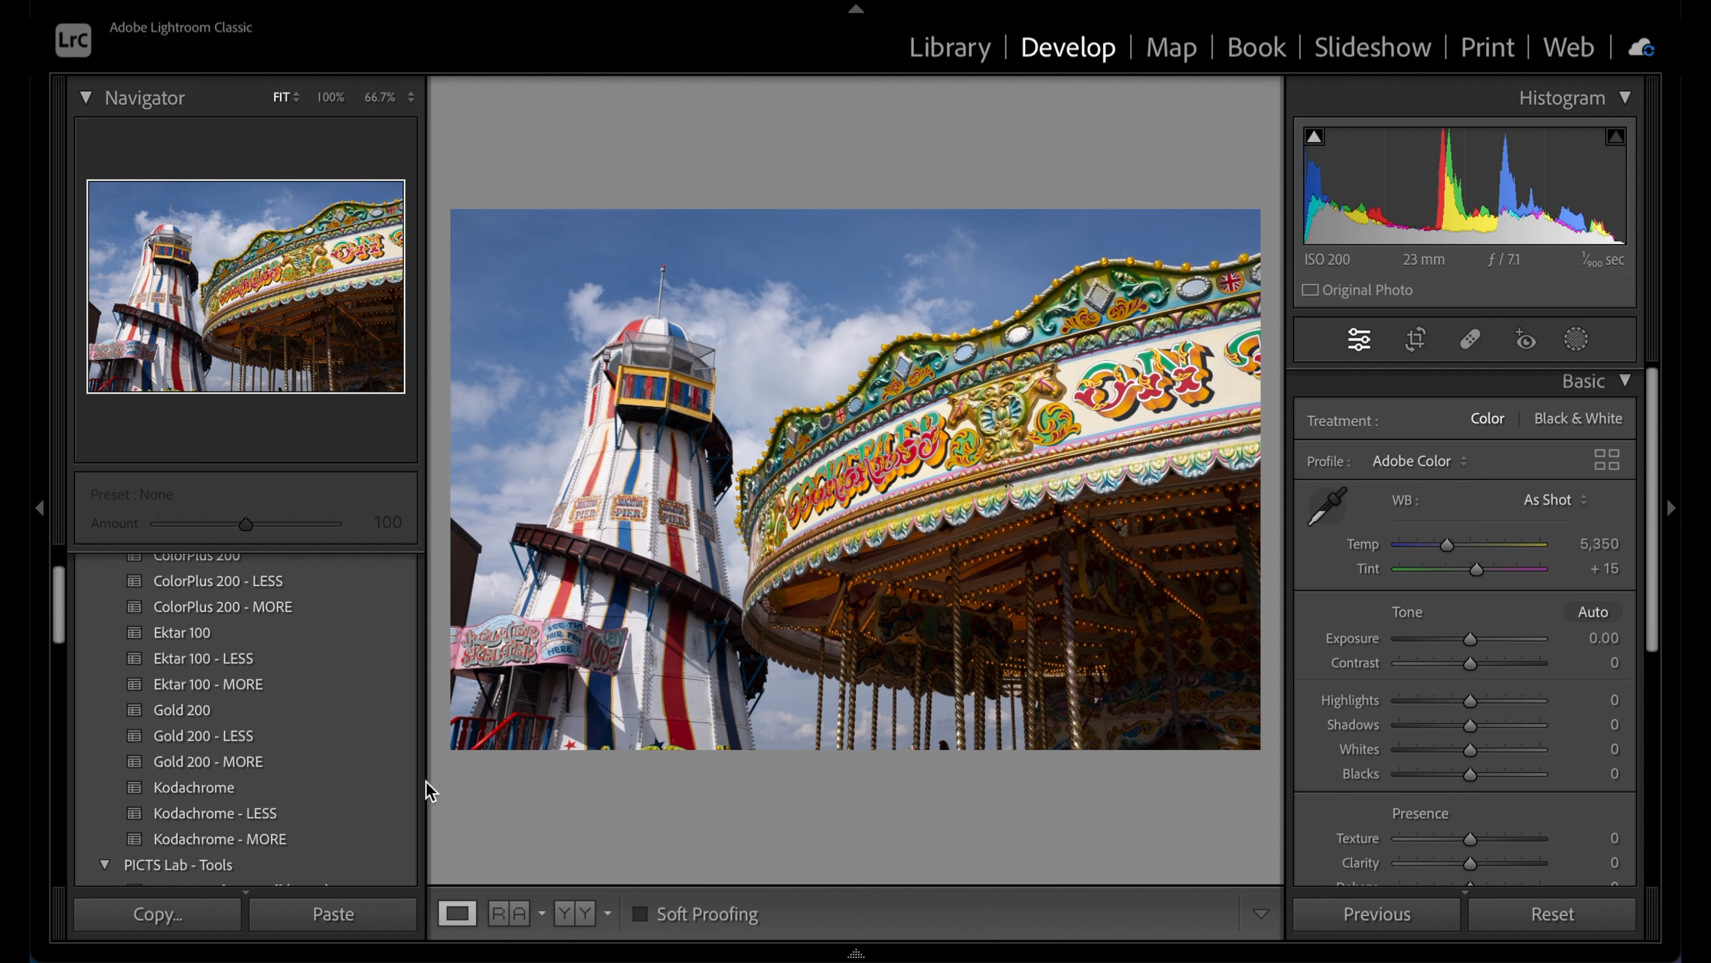
Apply the Kodachrome and Vignette - 2 presets to the fairground photo
left_click(336, 797)
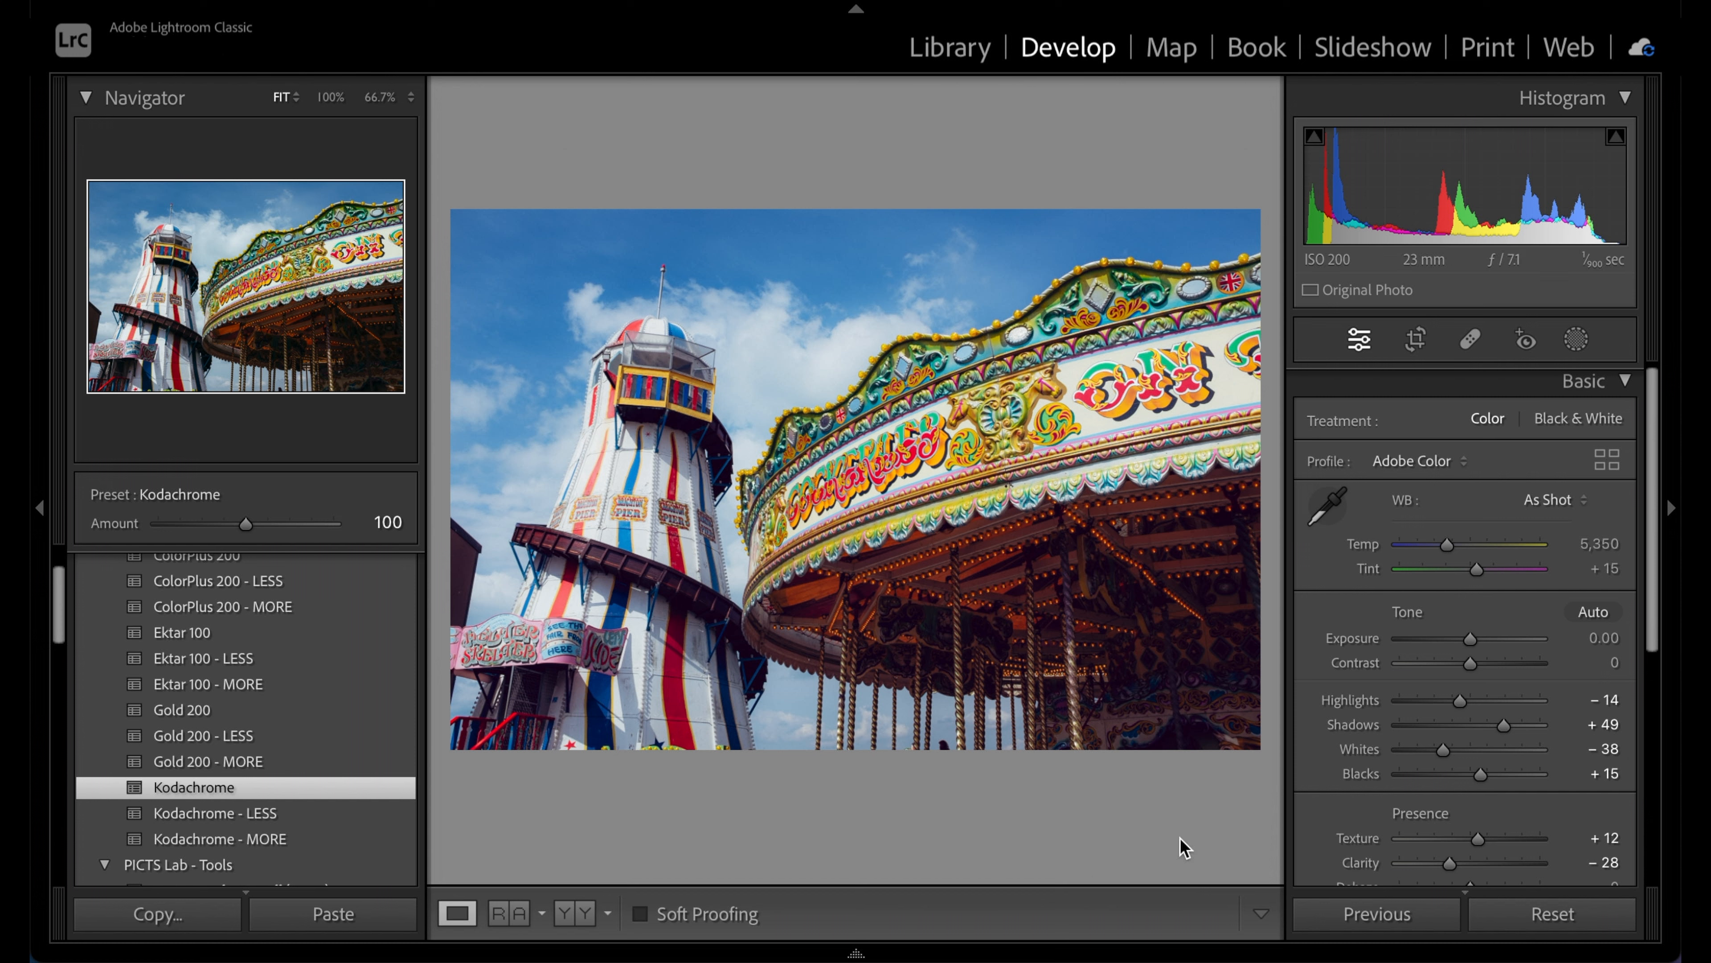
scroll(394, 806, "down", 15)
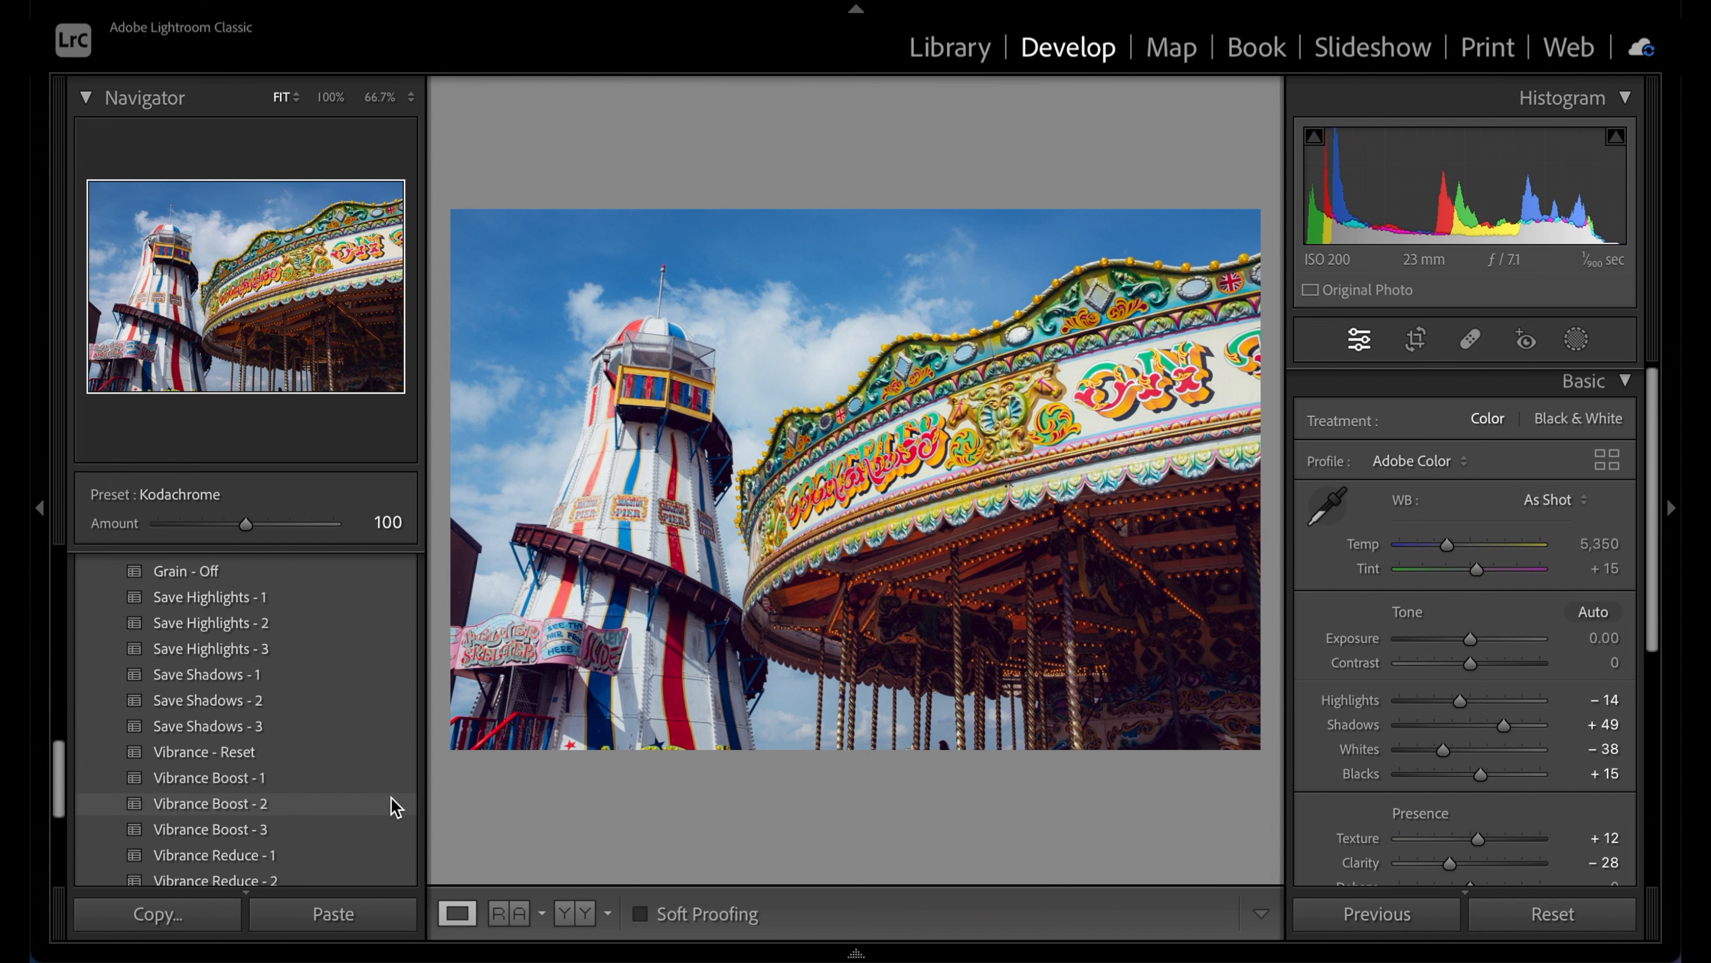
scroll(391, 804, "down", 5)
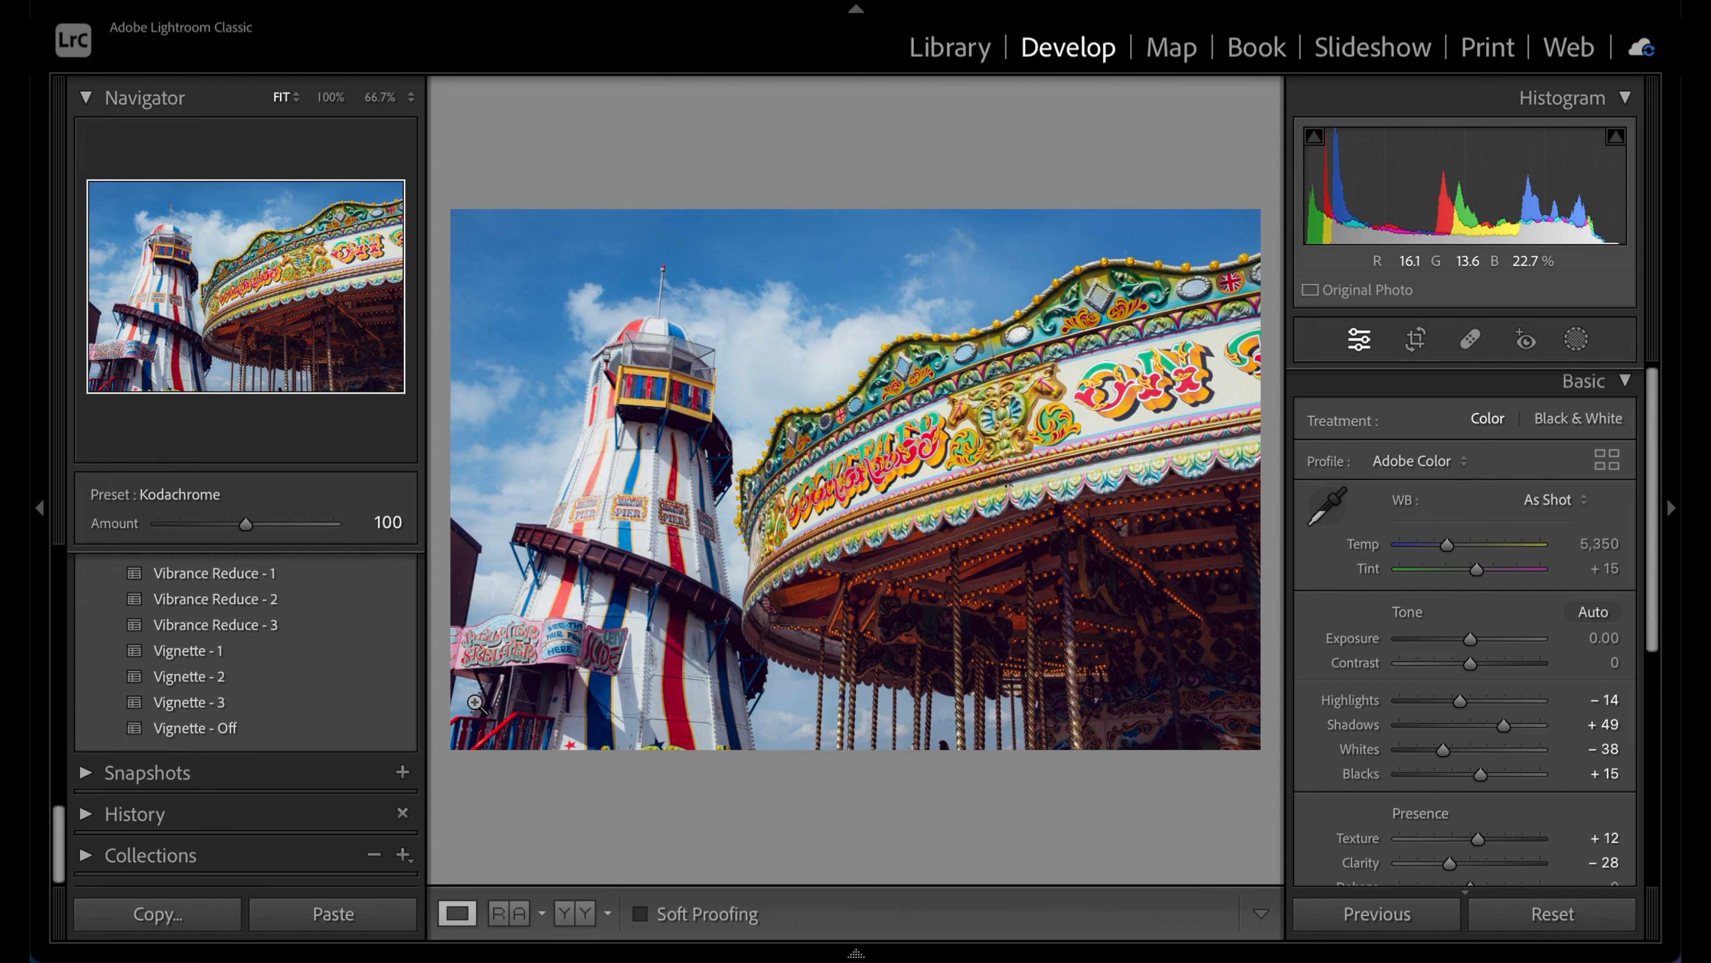
left_click(361, 683)
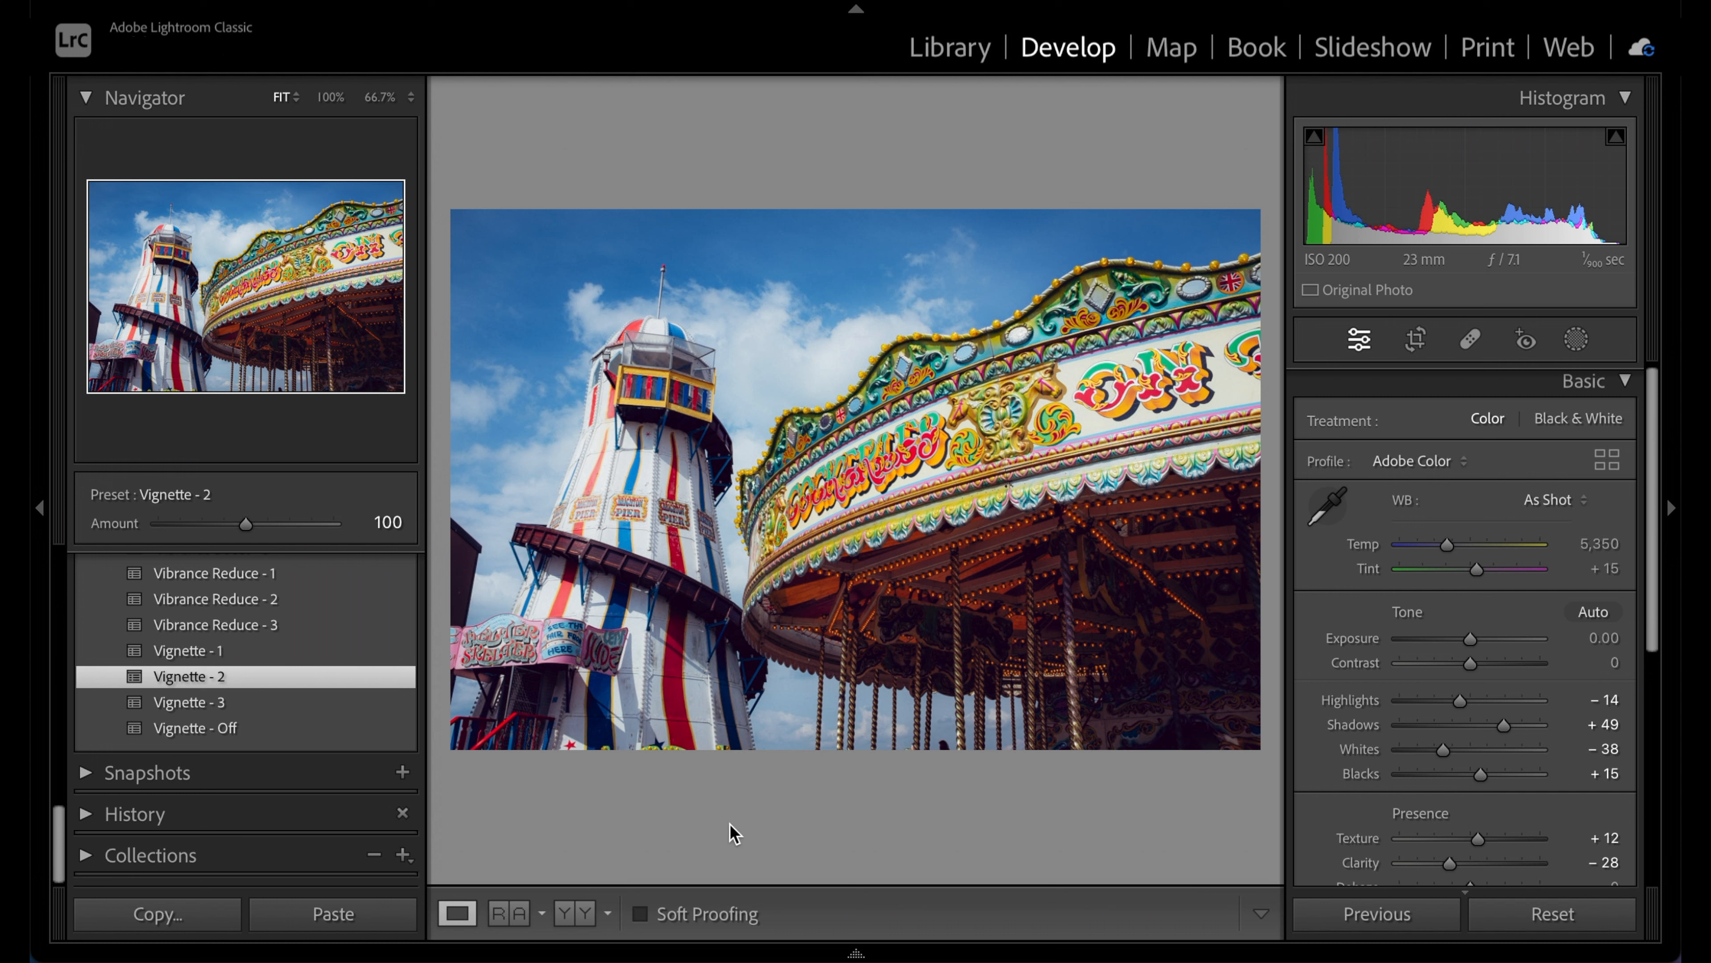
Compare the fairground photo before and after, then move to the next photo
key("backslash")
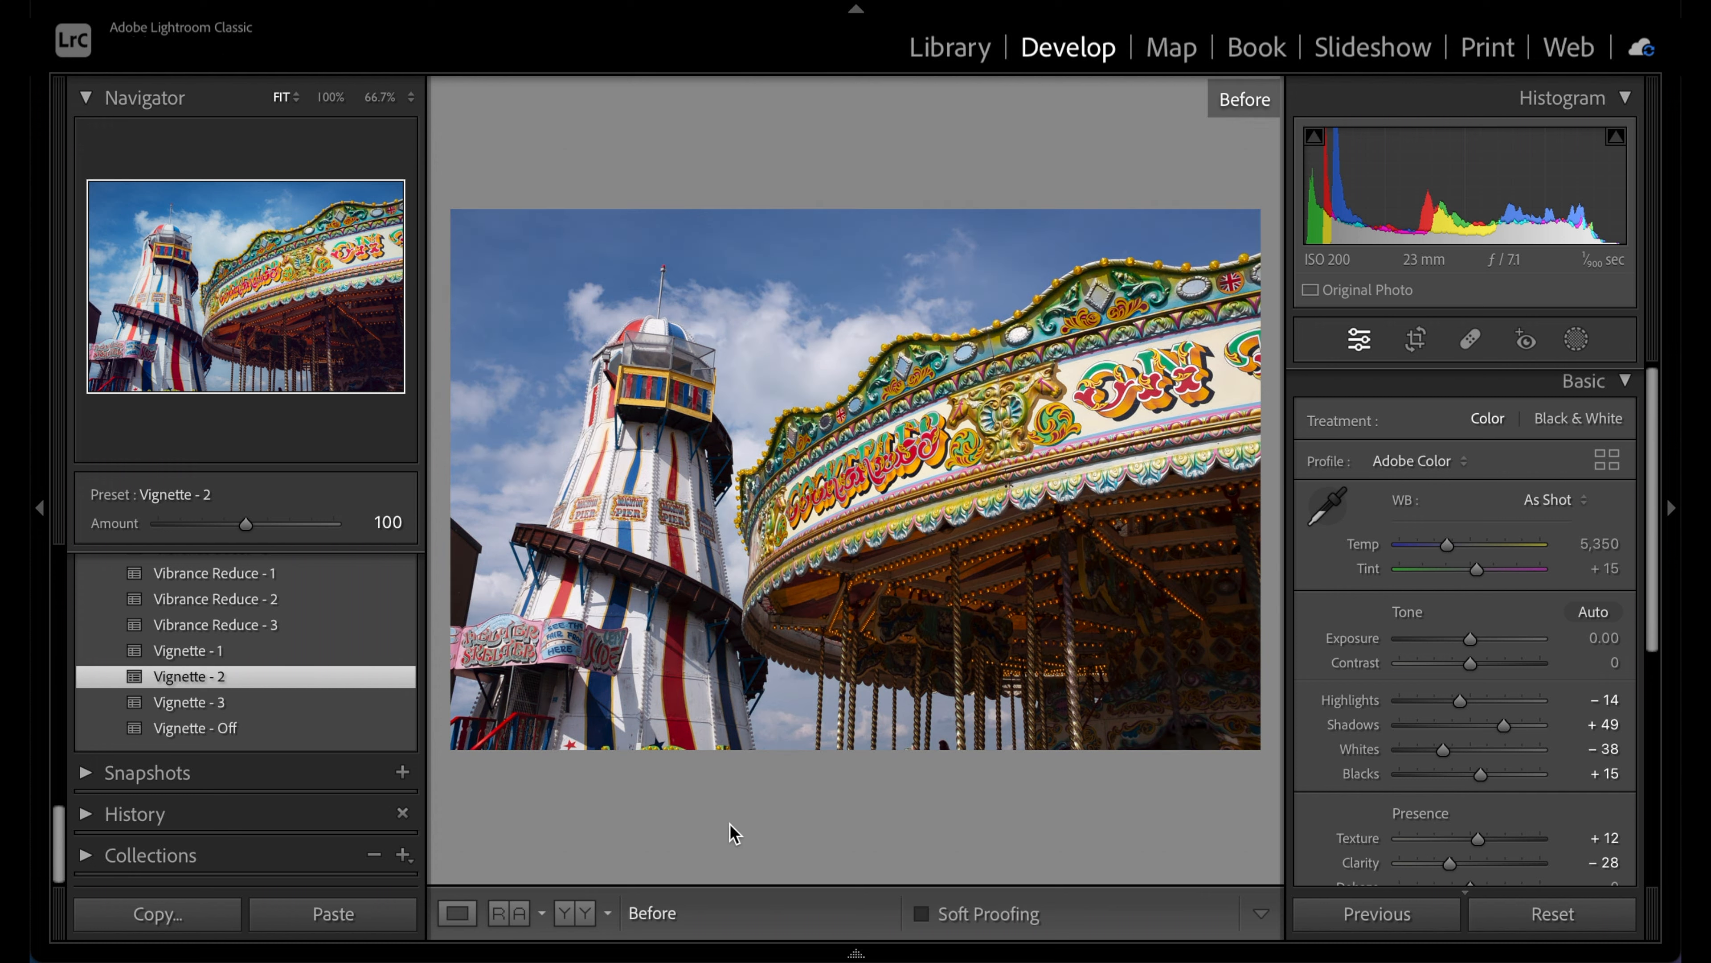
key("backslash")
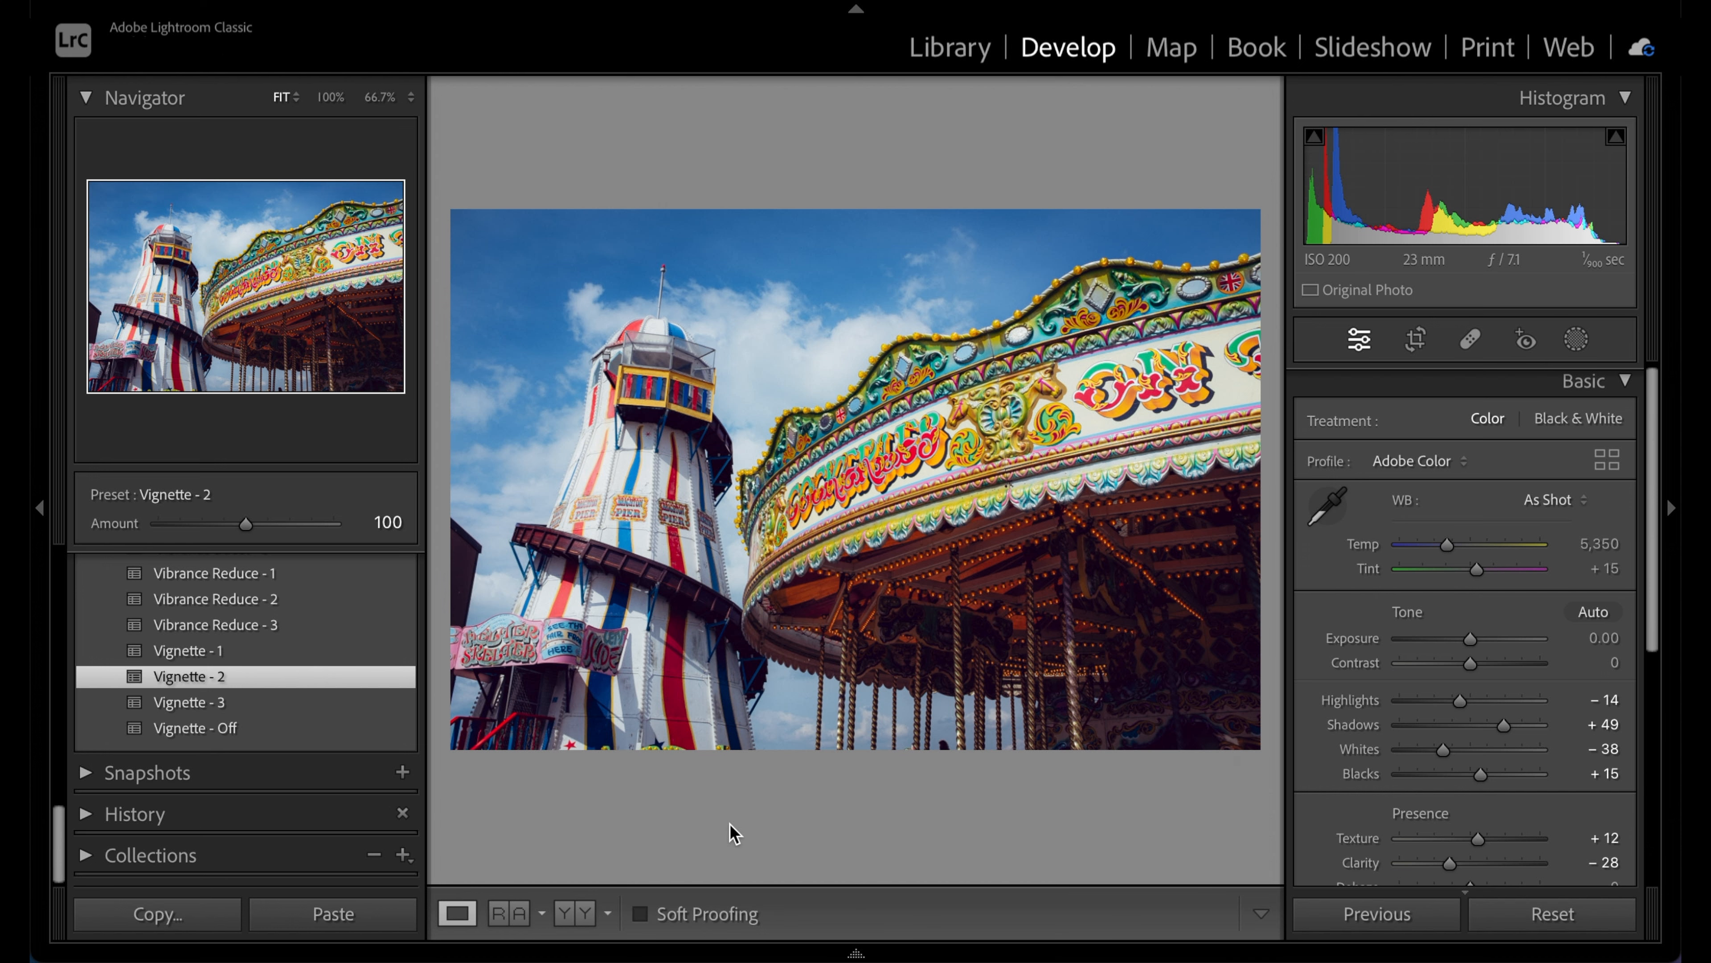
key("Right")
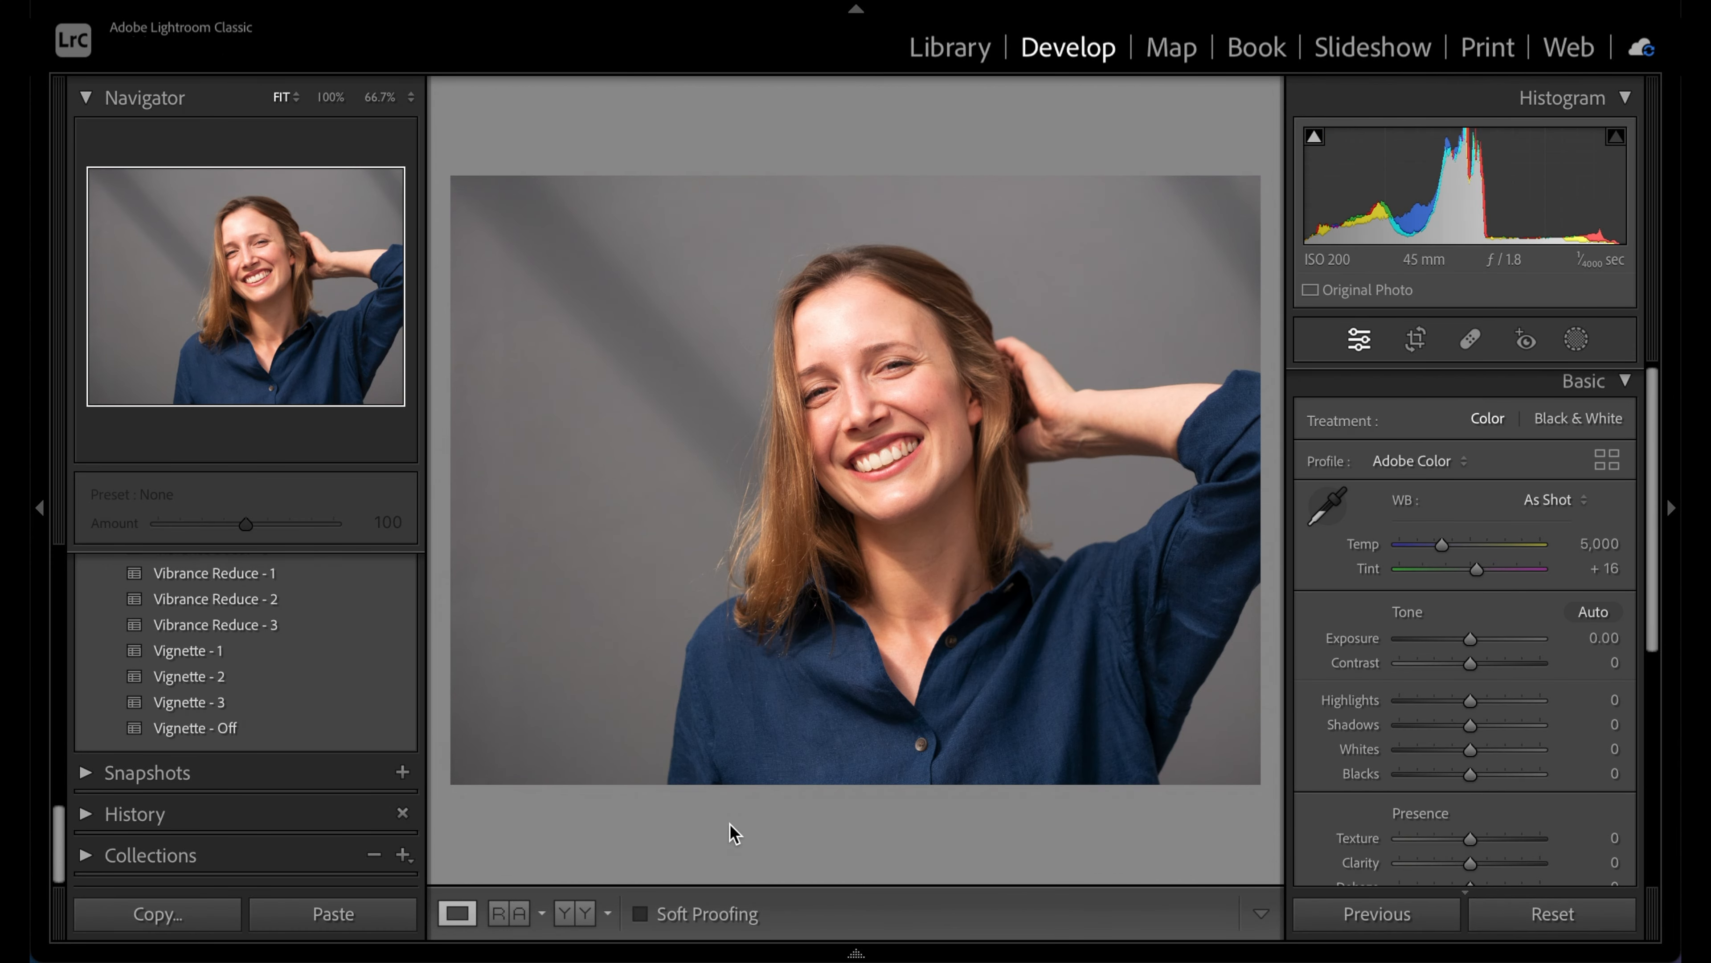
Apply the Kodachrome preset from PICTS Lab - Kodak Film to the navy-shirt portrait
scroll(329, 753, "up", 15)
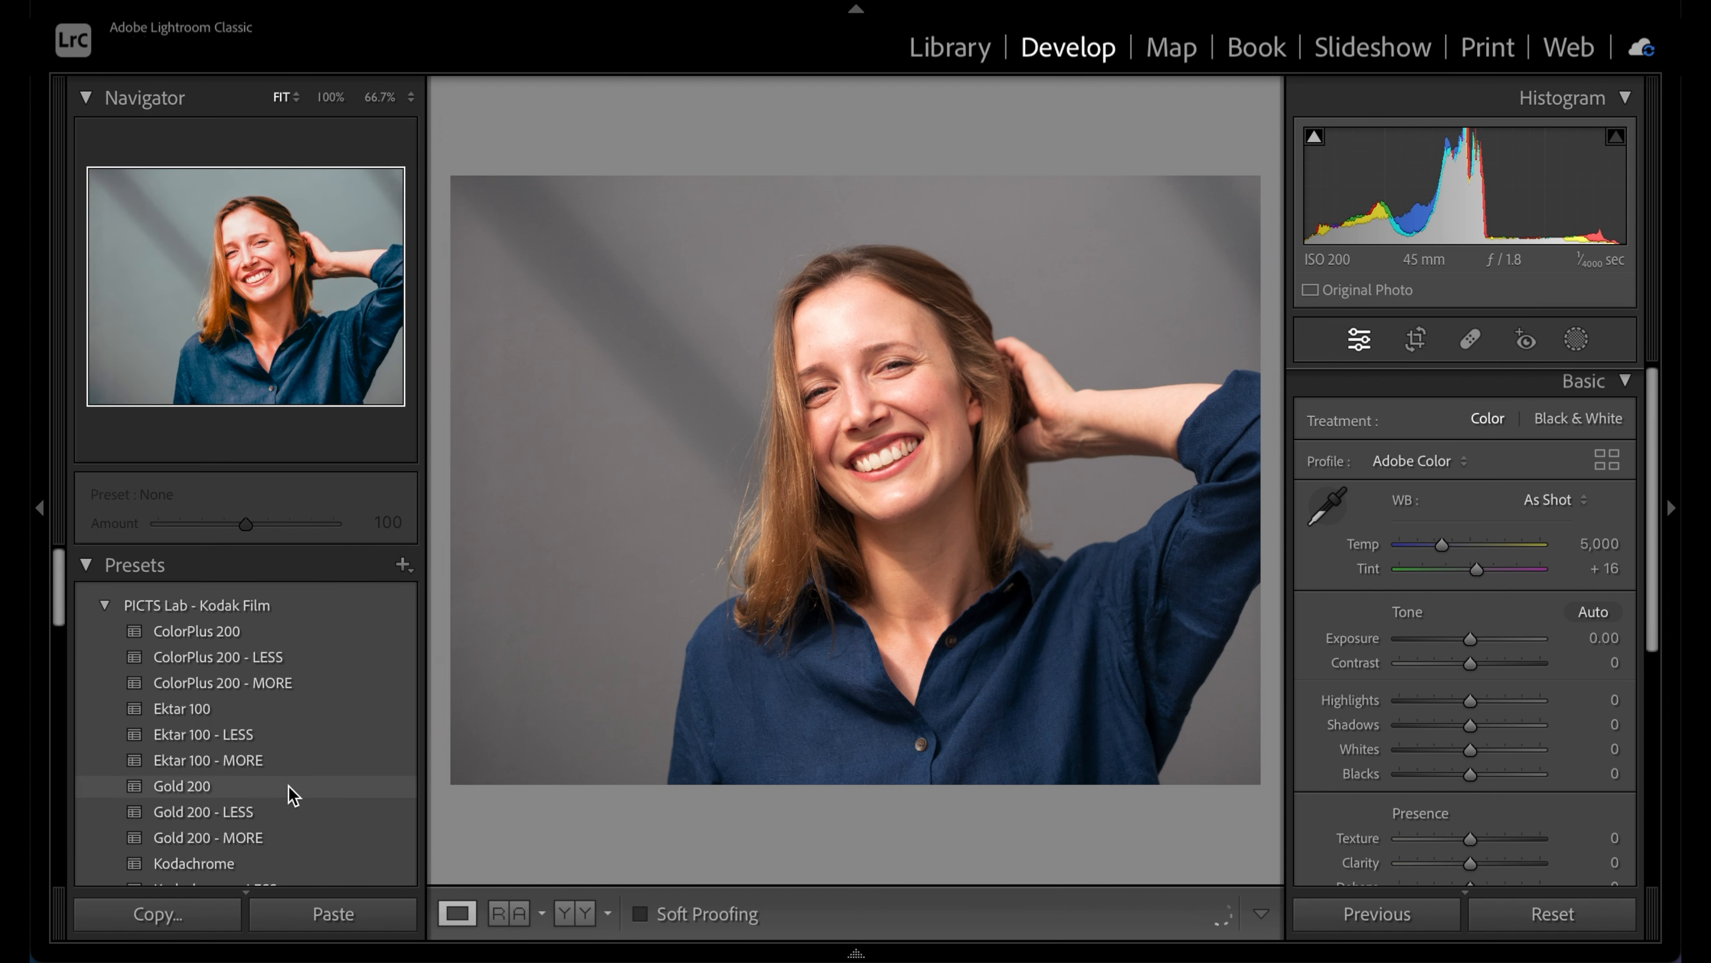
scroll(289, 792, "down", 10)
scroll(290, 793, "up", 1)
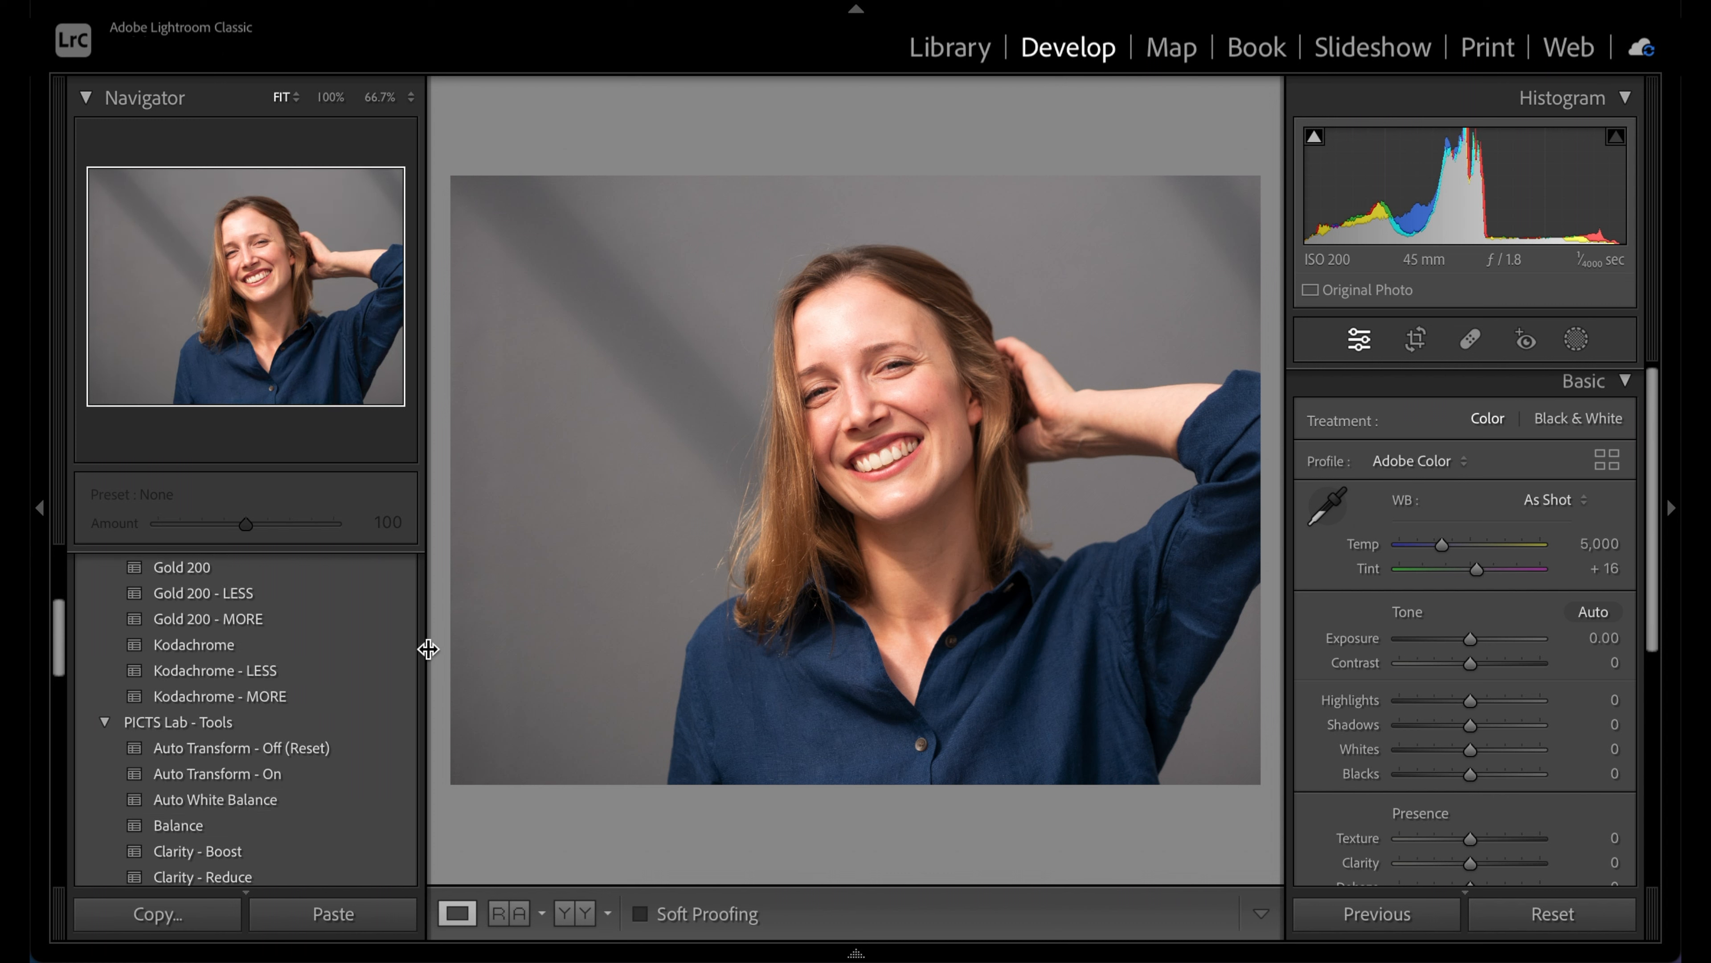
left_click(361, 645)
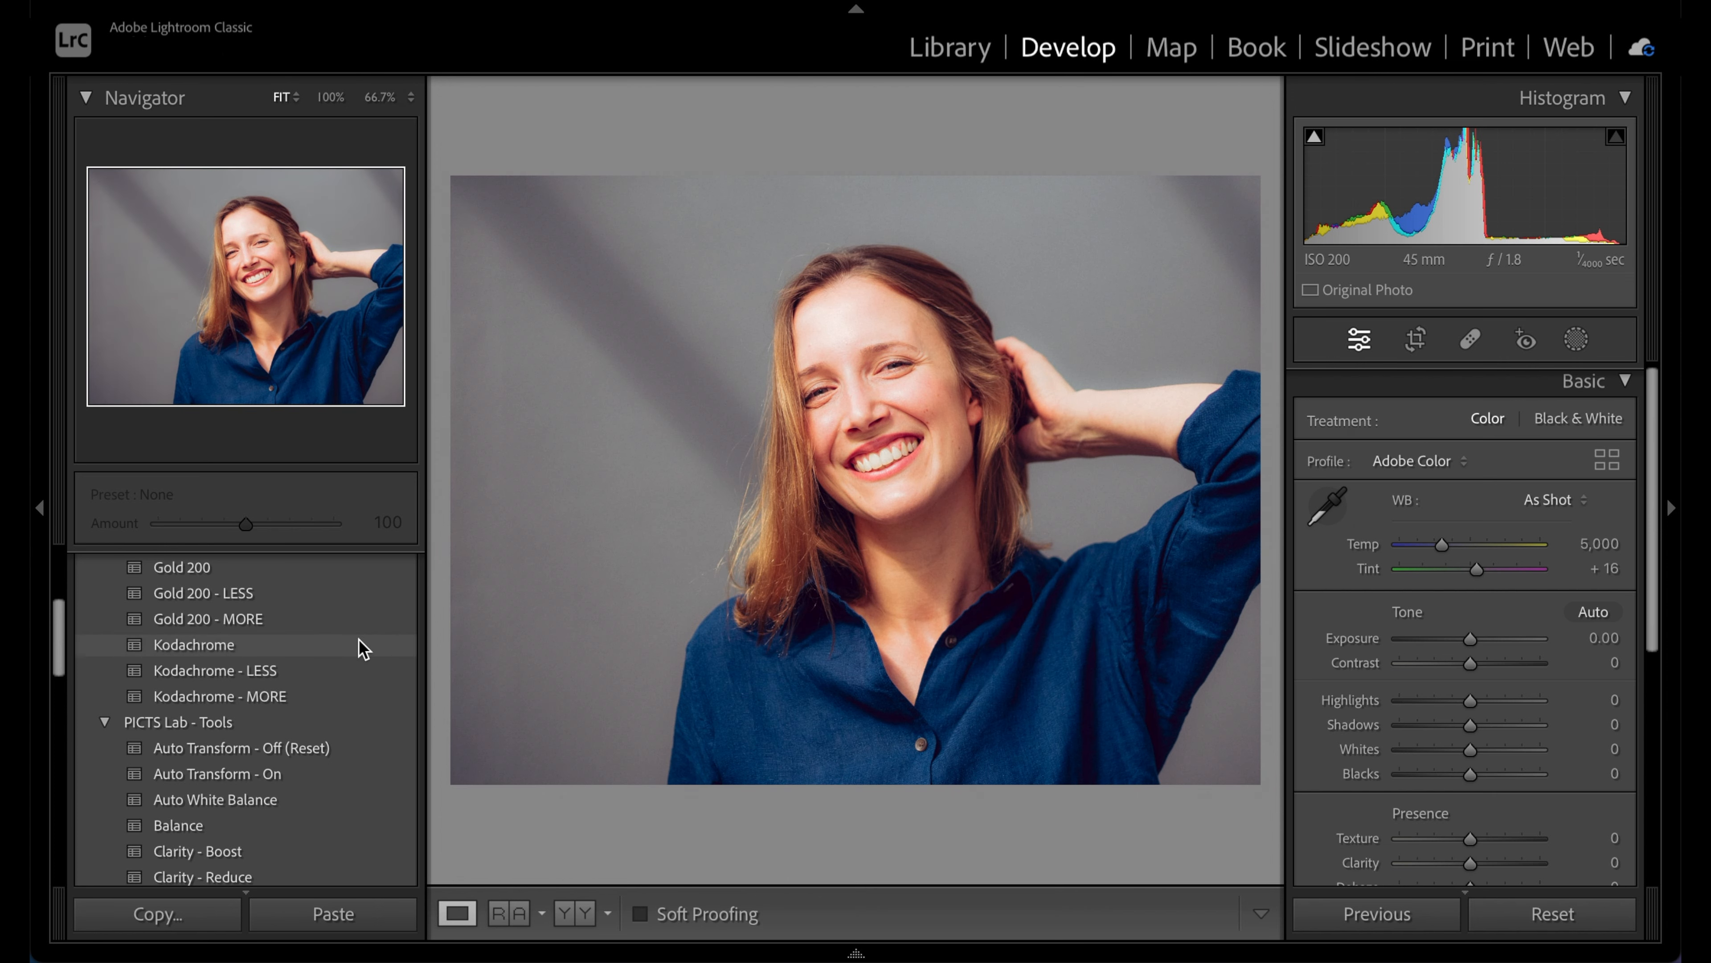
left_click(361, 646)
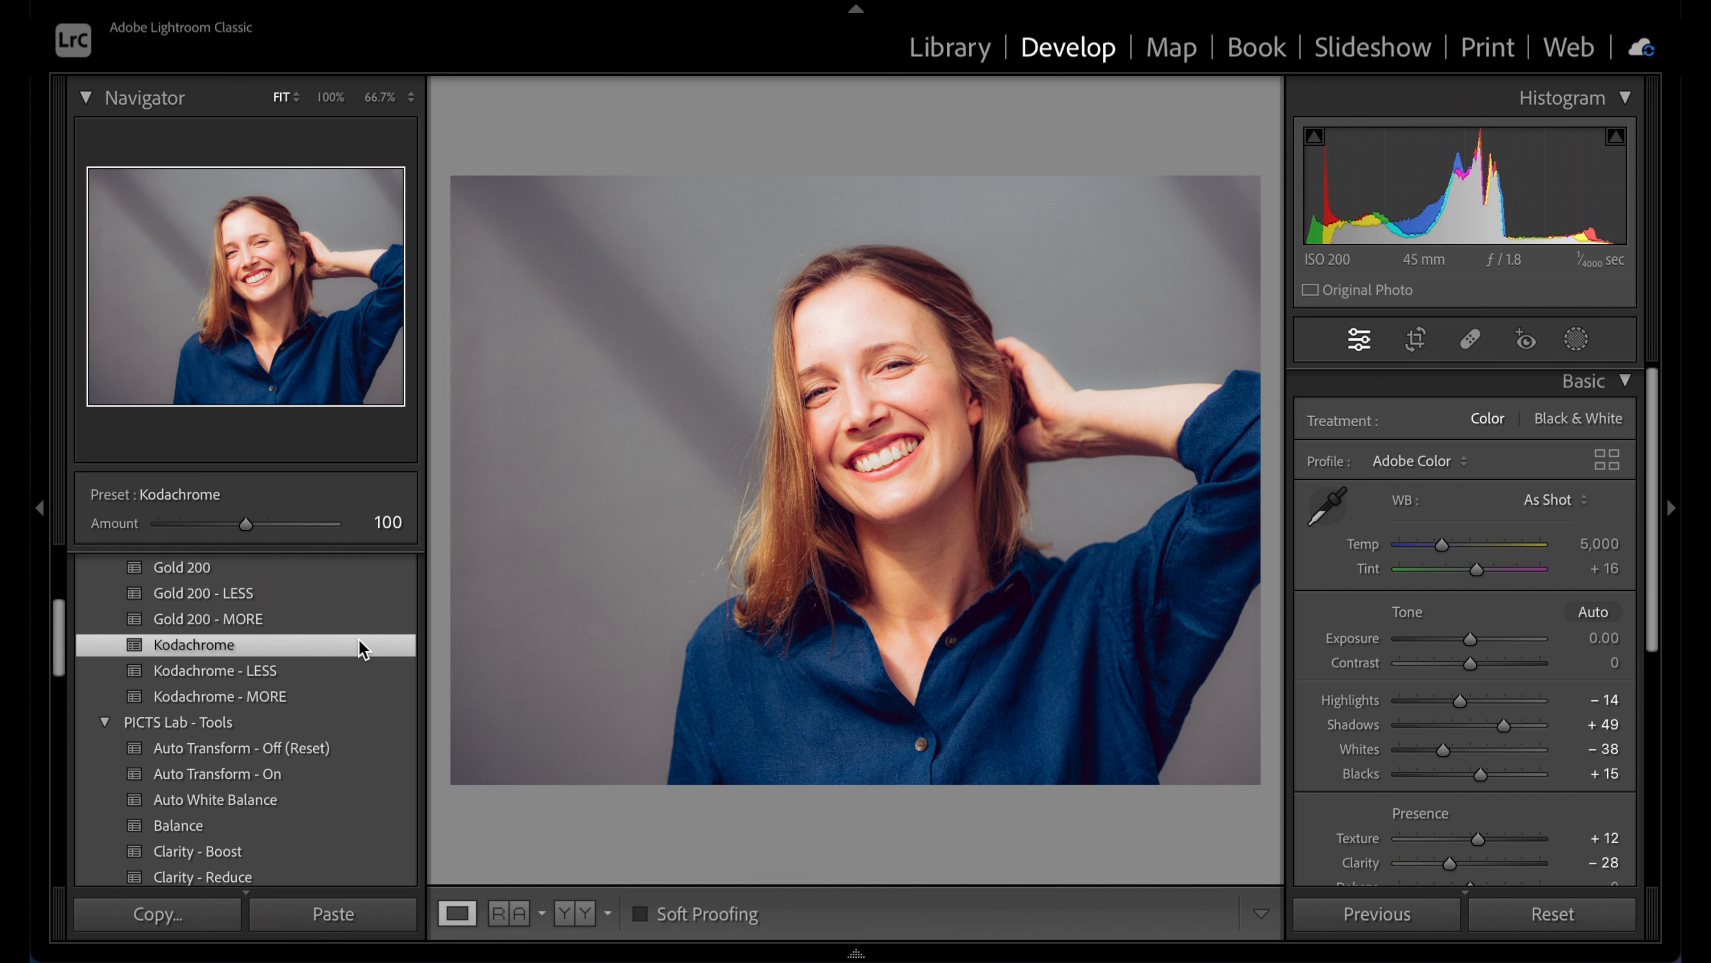
scroll(363, 648, "down", 6)
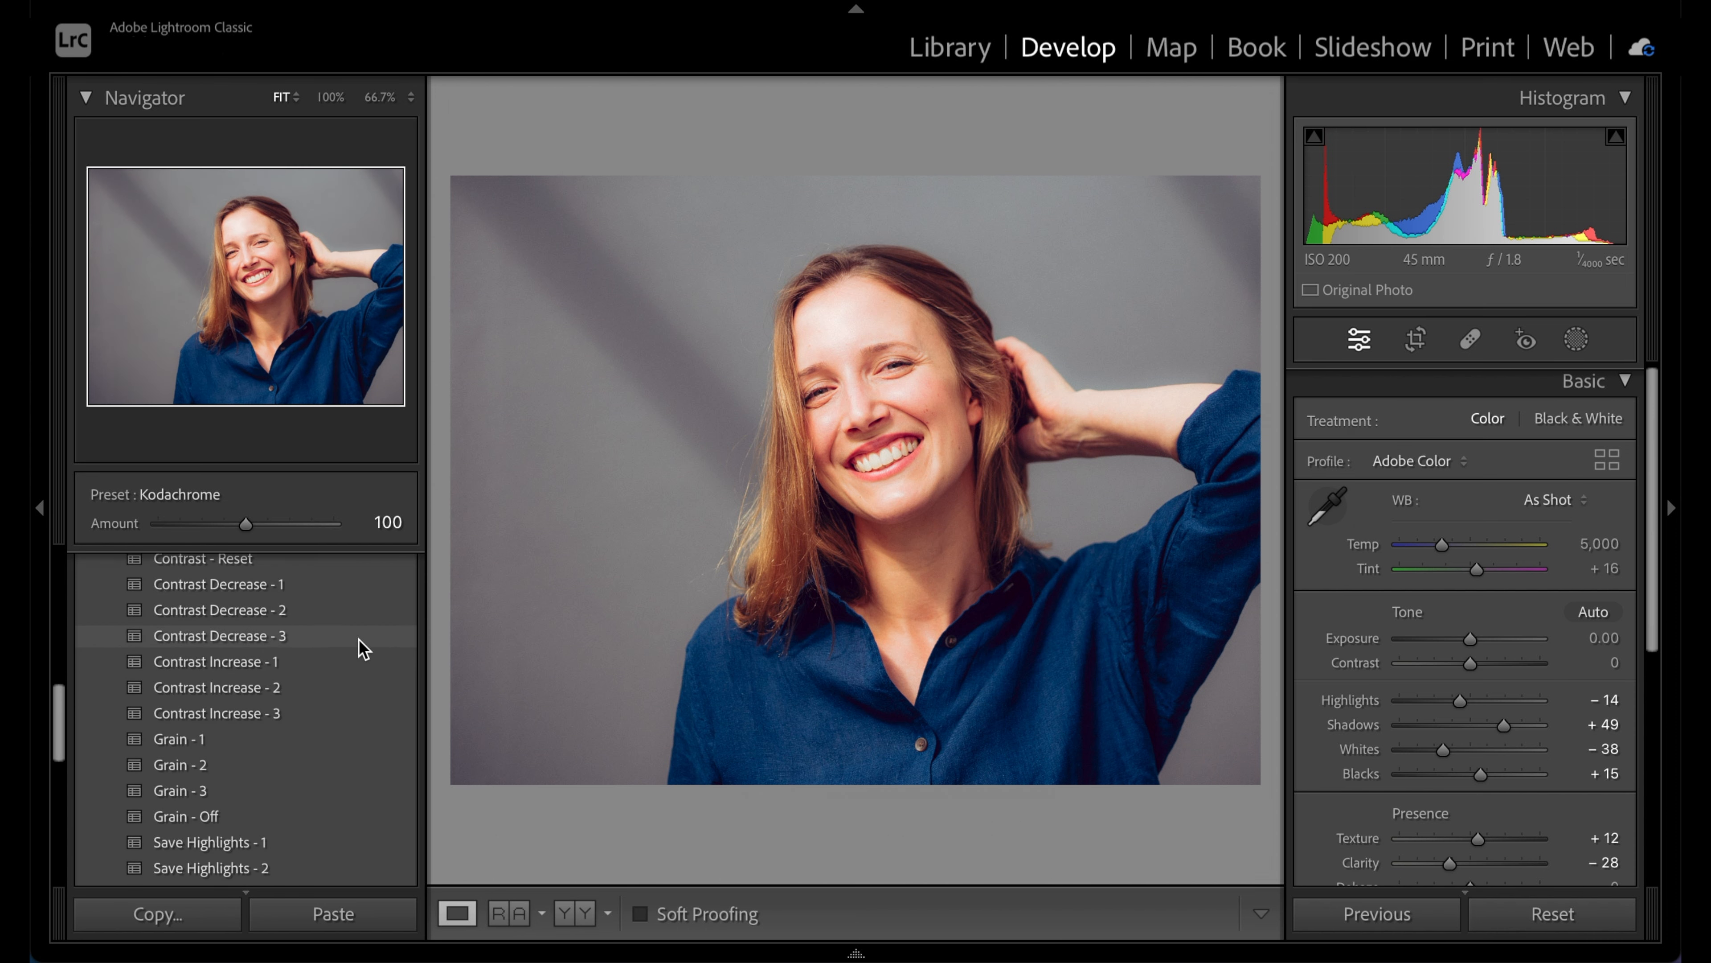
scroll(363, 649, "down", 2)
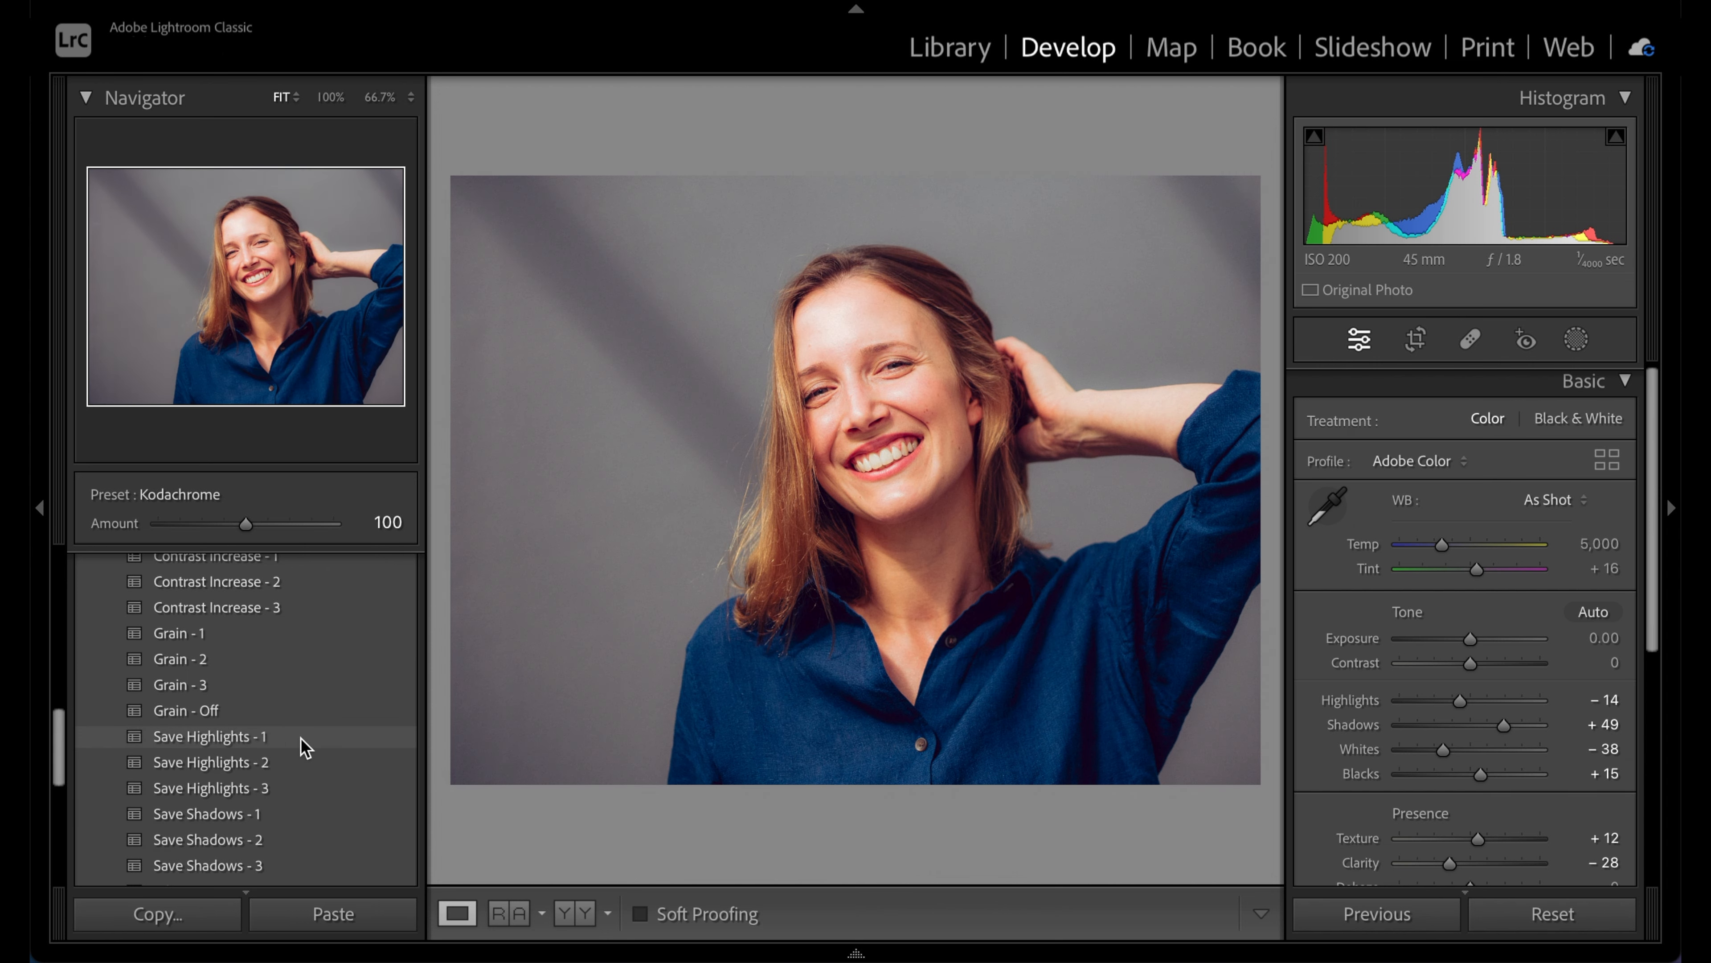
Apply the Save Highlights - 1 tool preset to the portrait
left_click(304, 747)
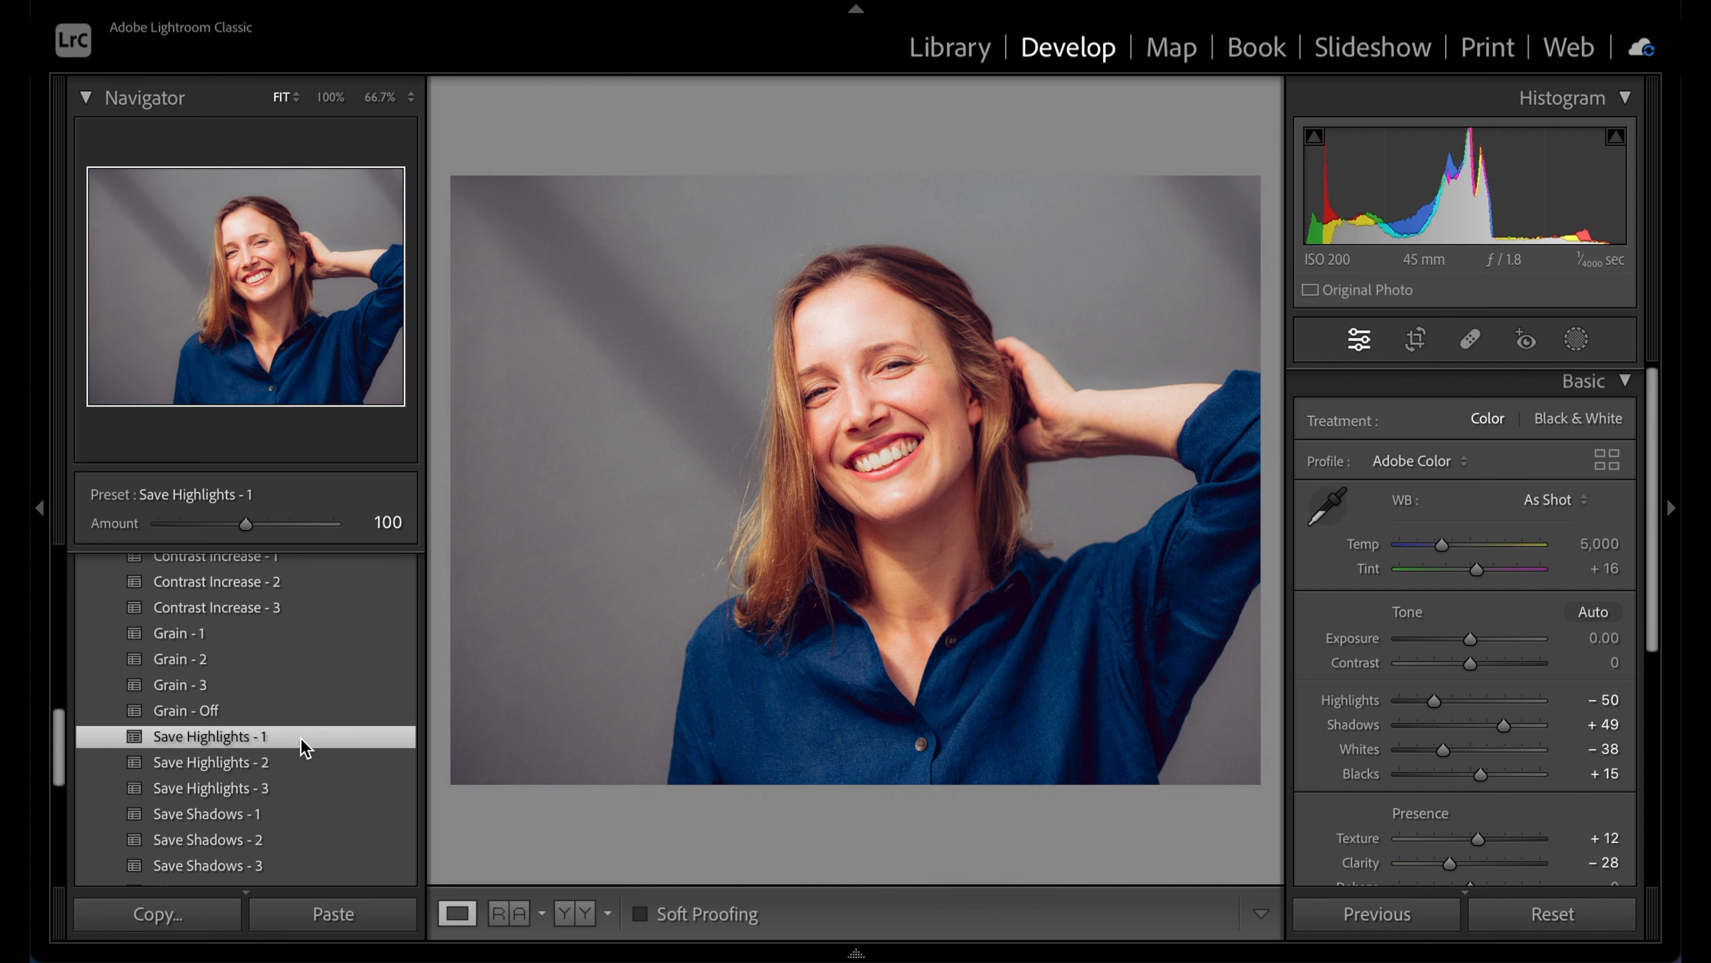
scroll(304, 747, "down", 5)
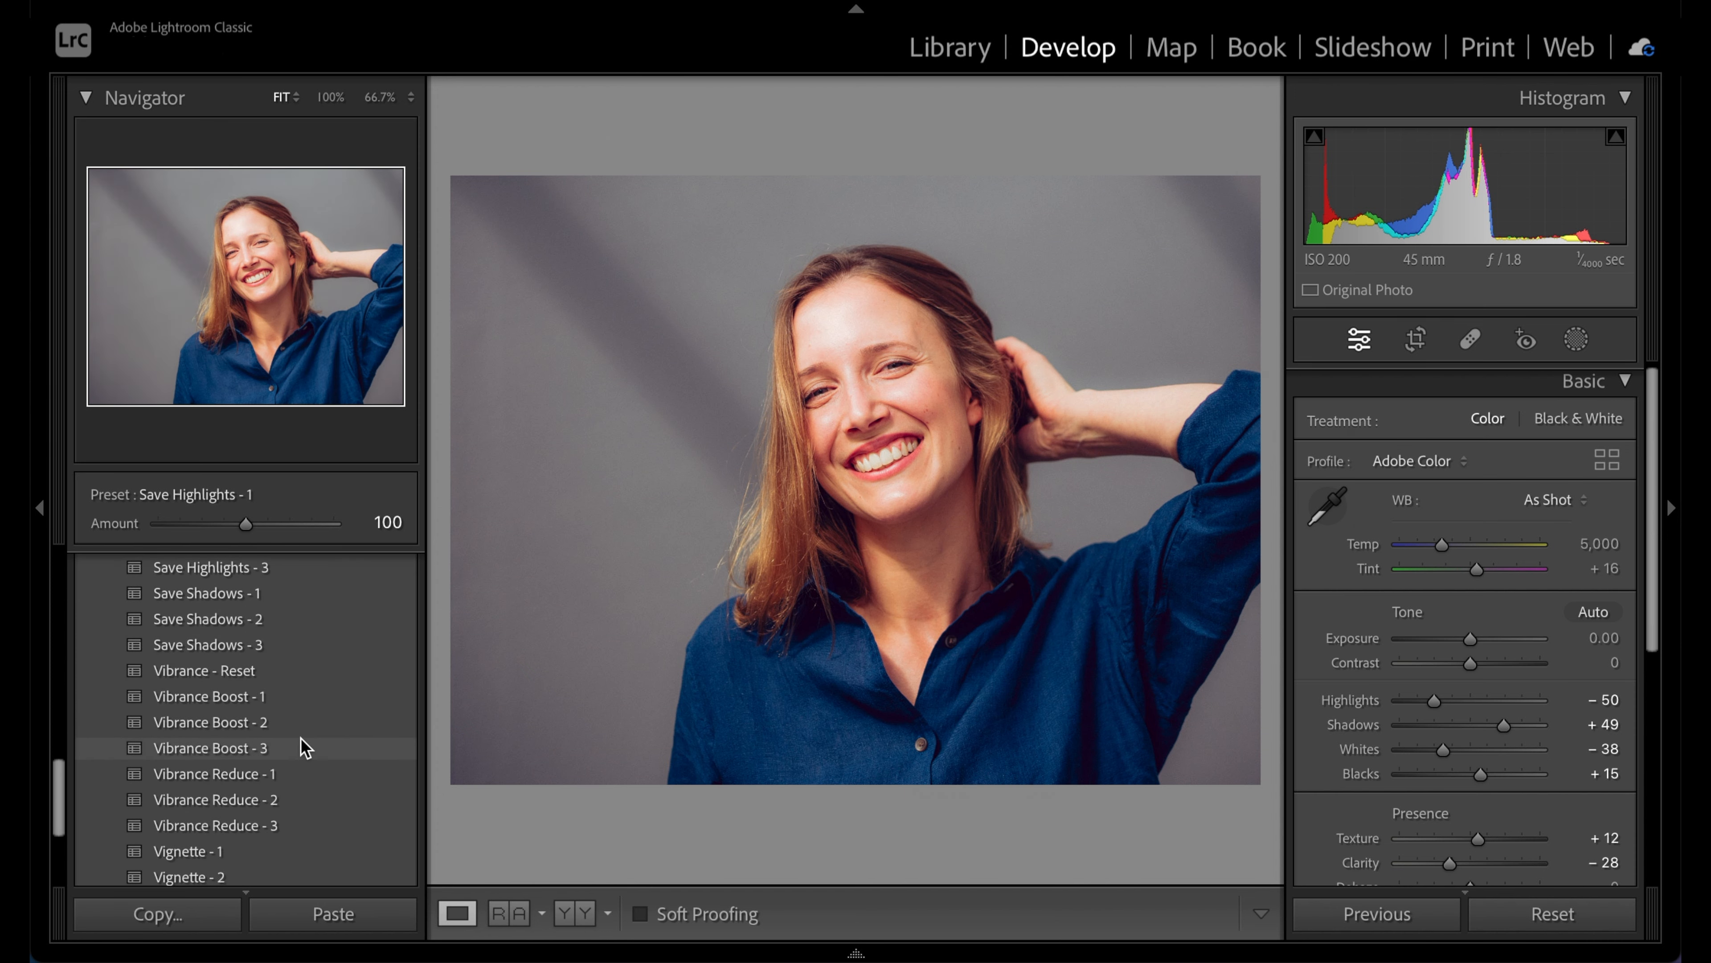
scroll(301, 737, "down", 1)
scroll(1483, 431, "up", 1)
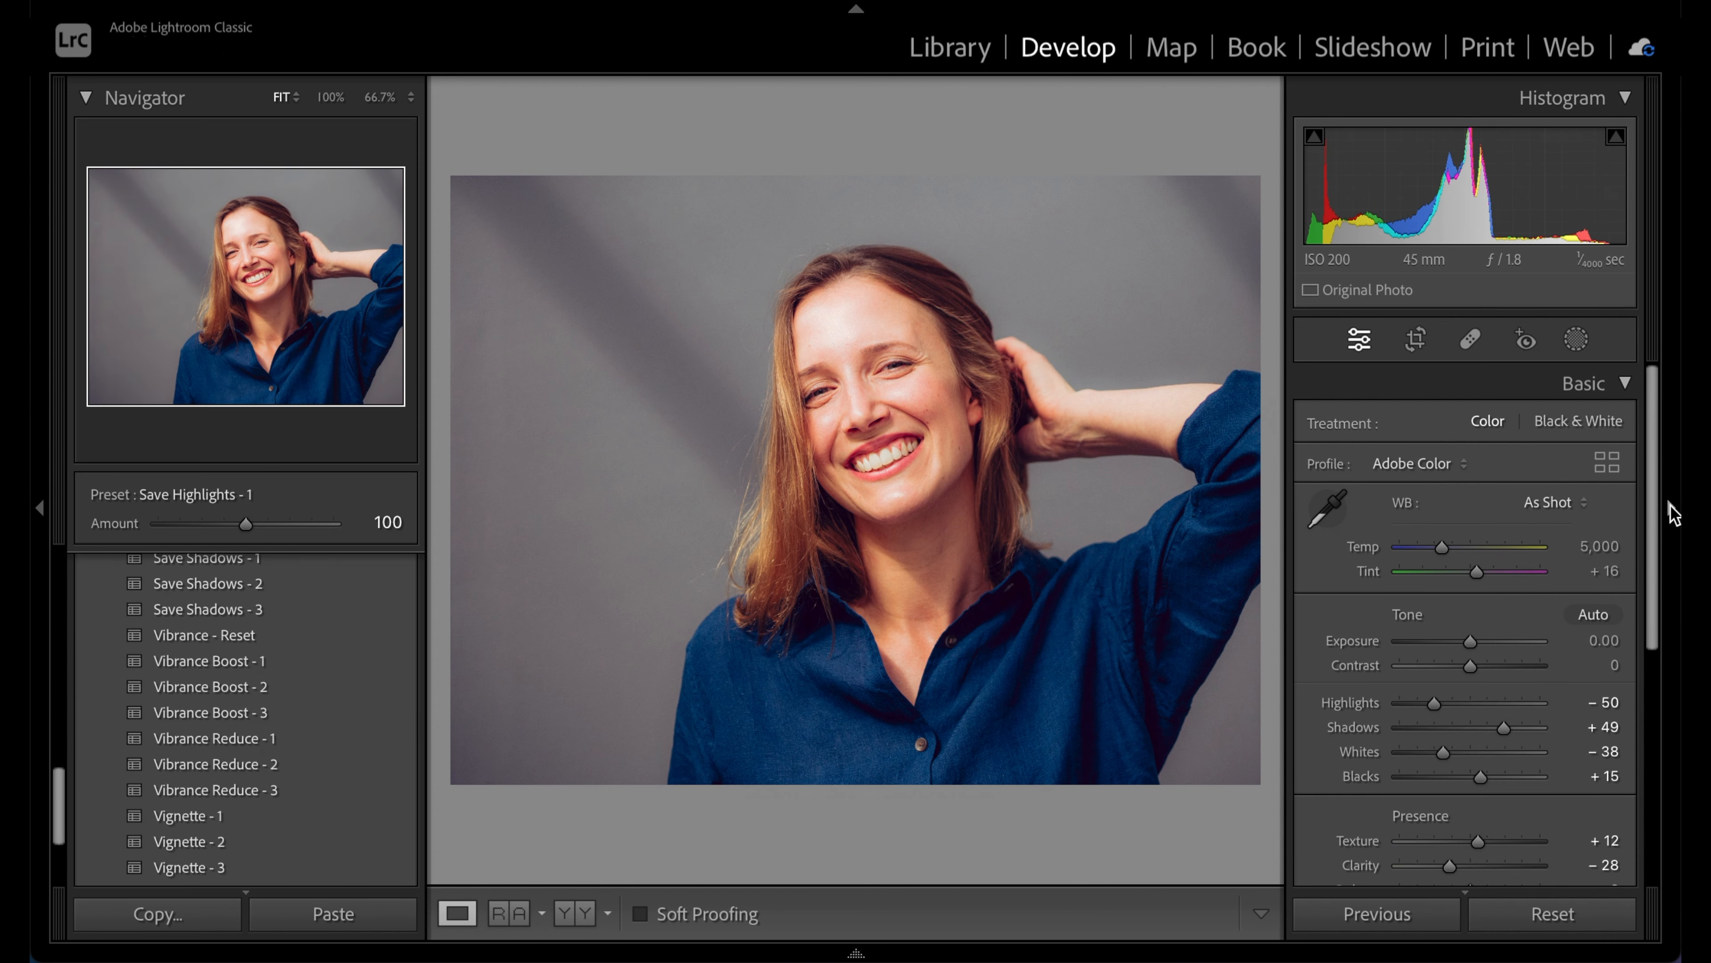
Hide the right panel and compare the portrait with its original
left_click(1673, 514)
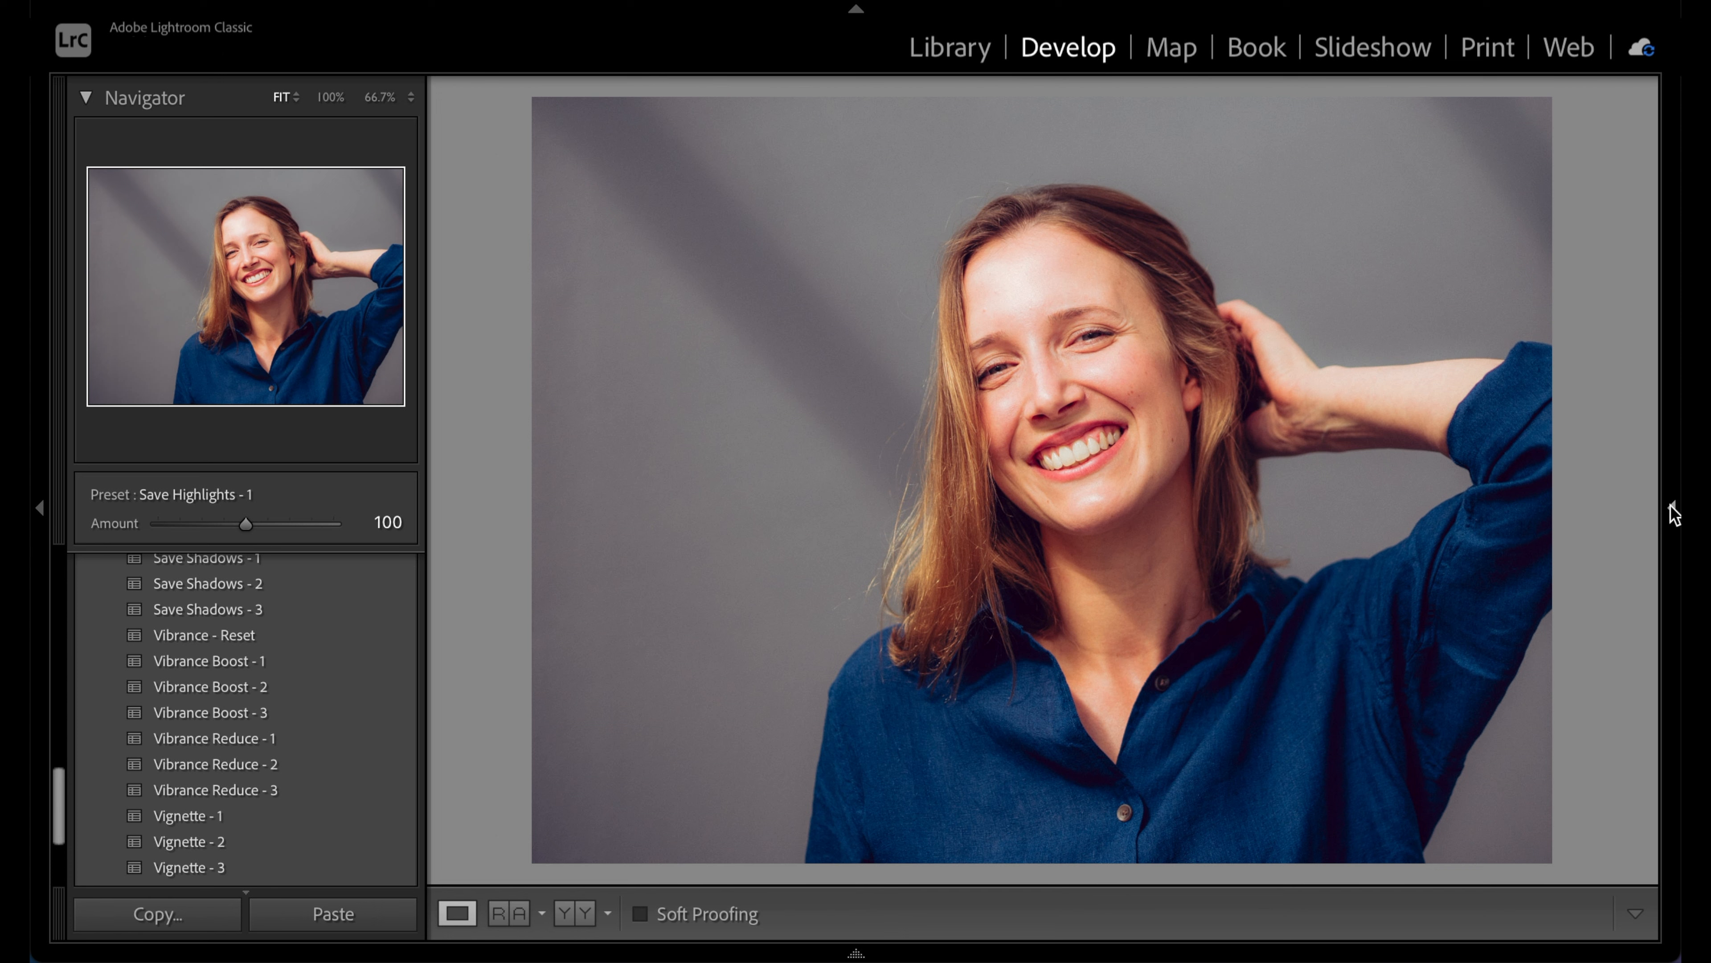
key("backslash")
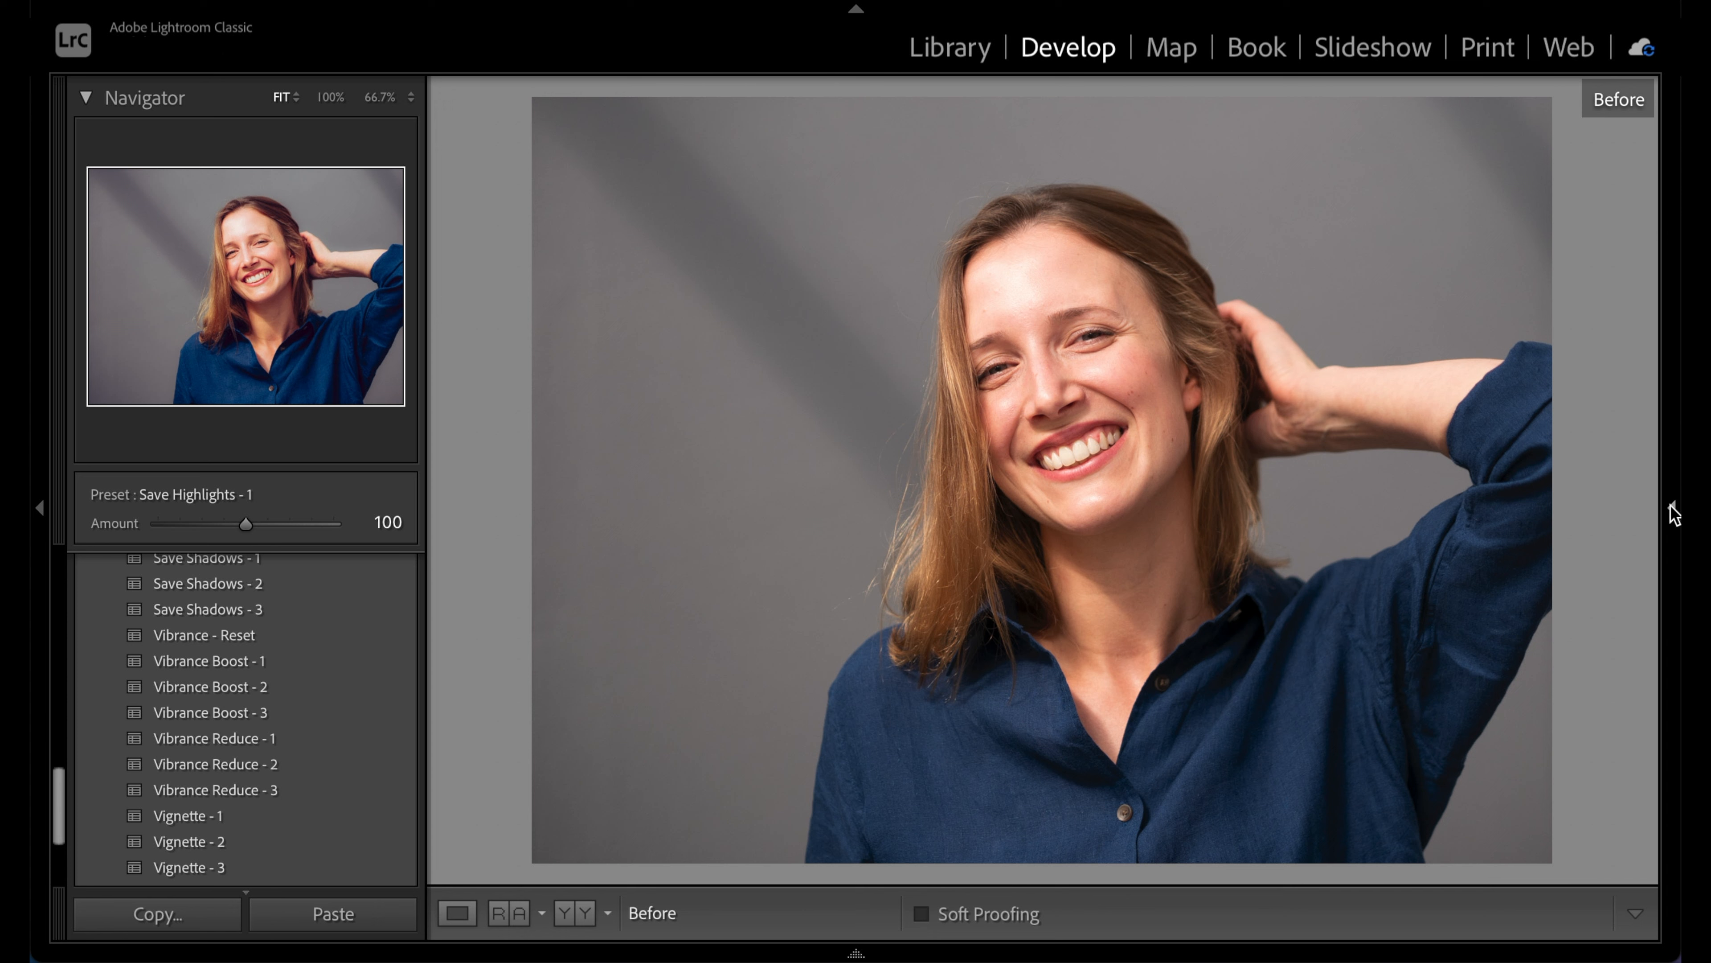
key("backslash")
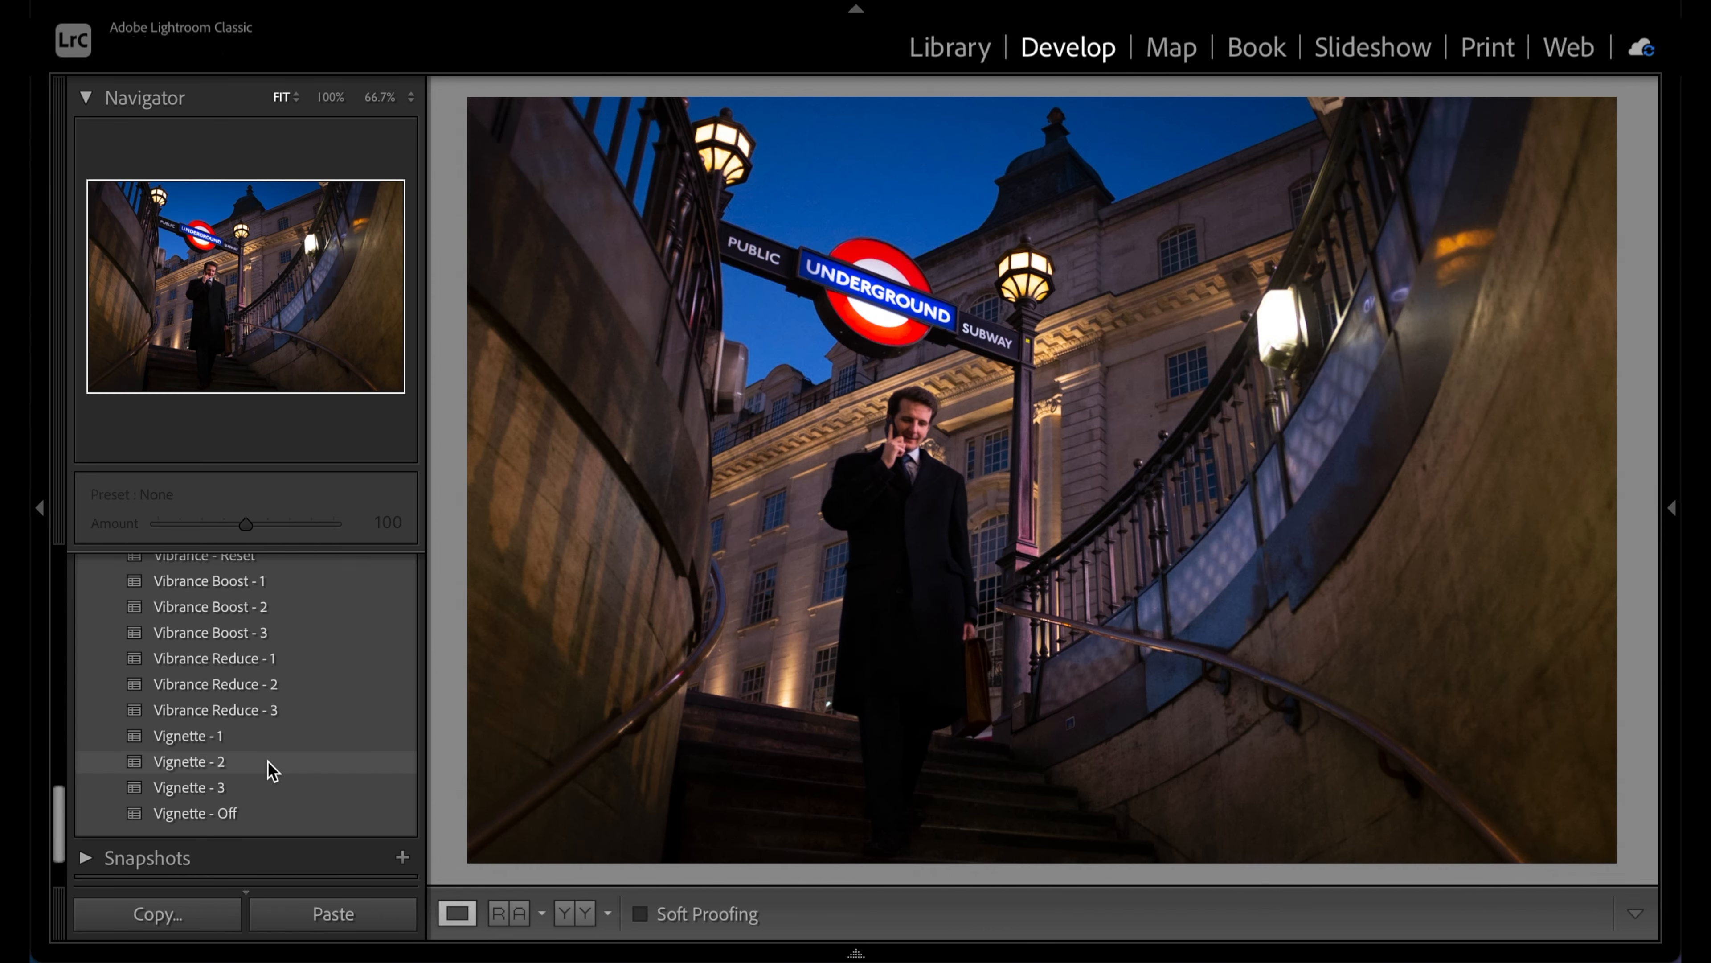
scroll(271, 768, "up", 10)
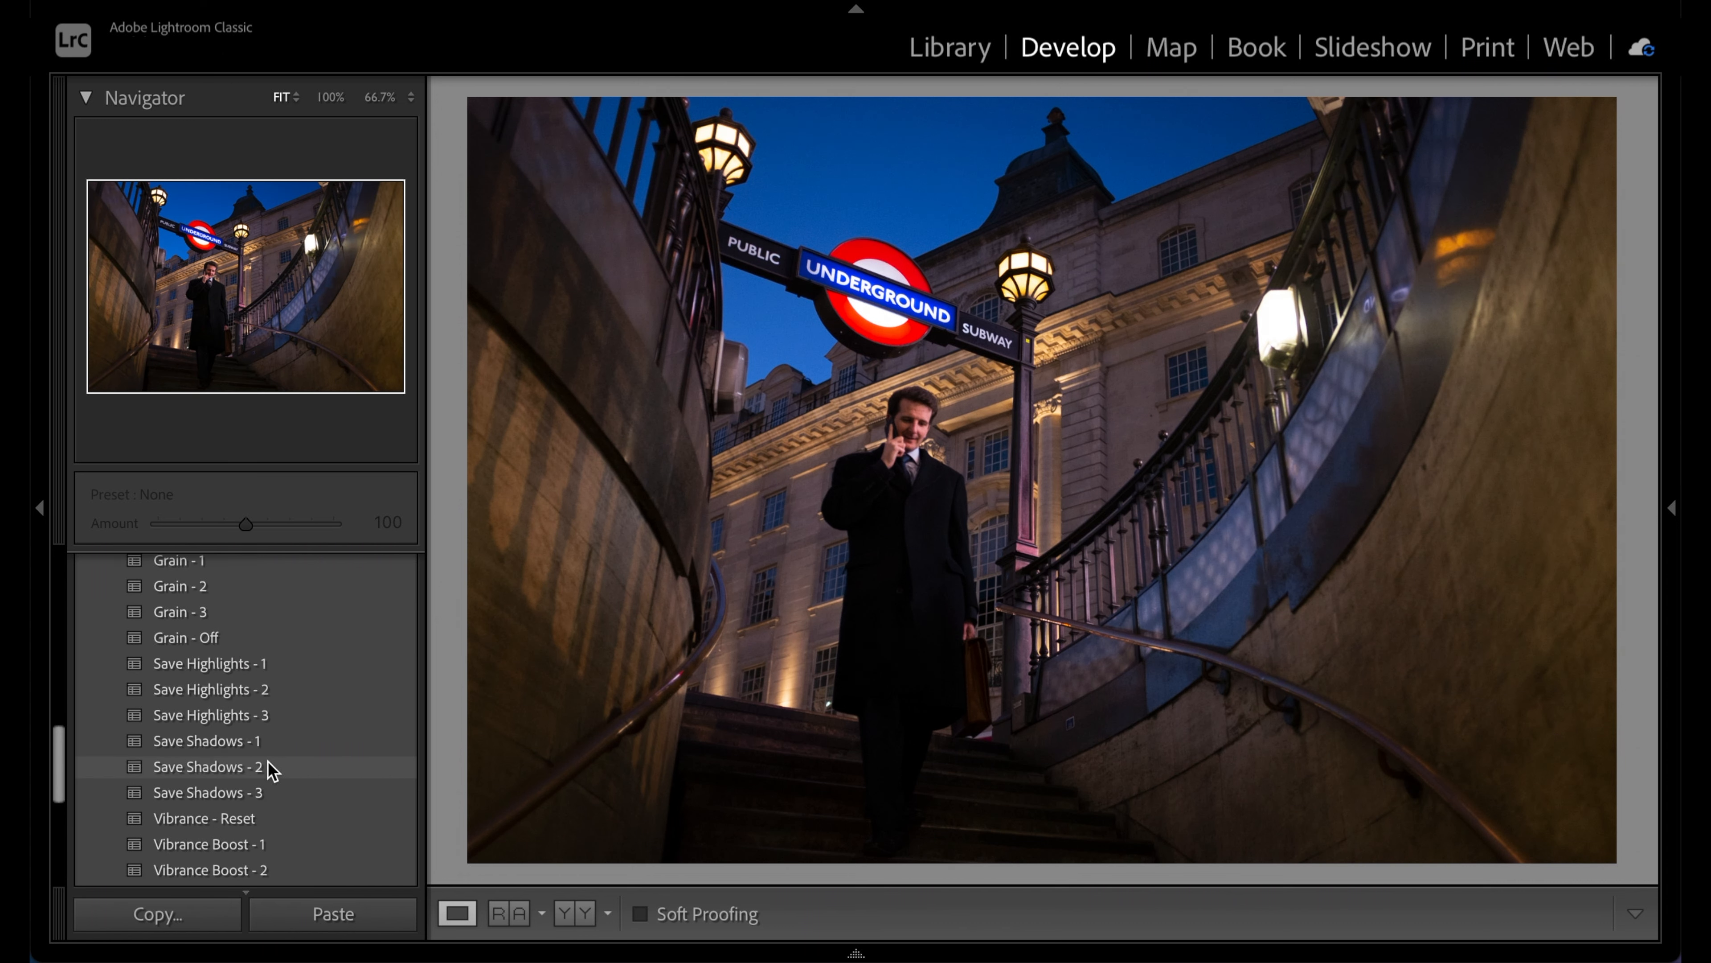
Apply the Kodachrome preset to the Underground photo and view the original
scroll(270, 765, "up", 5)
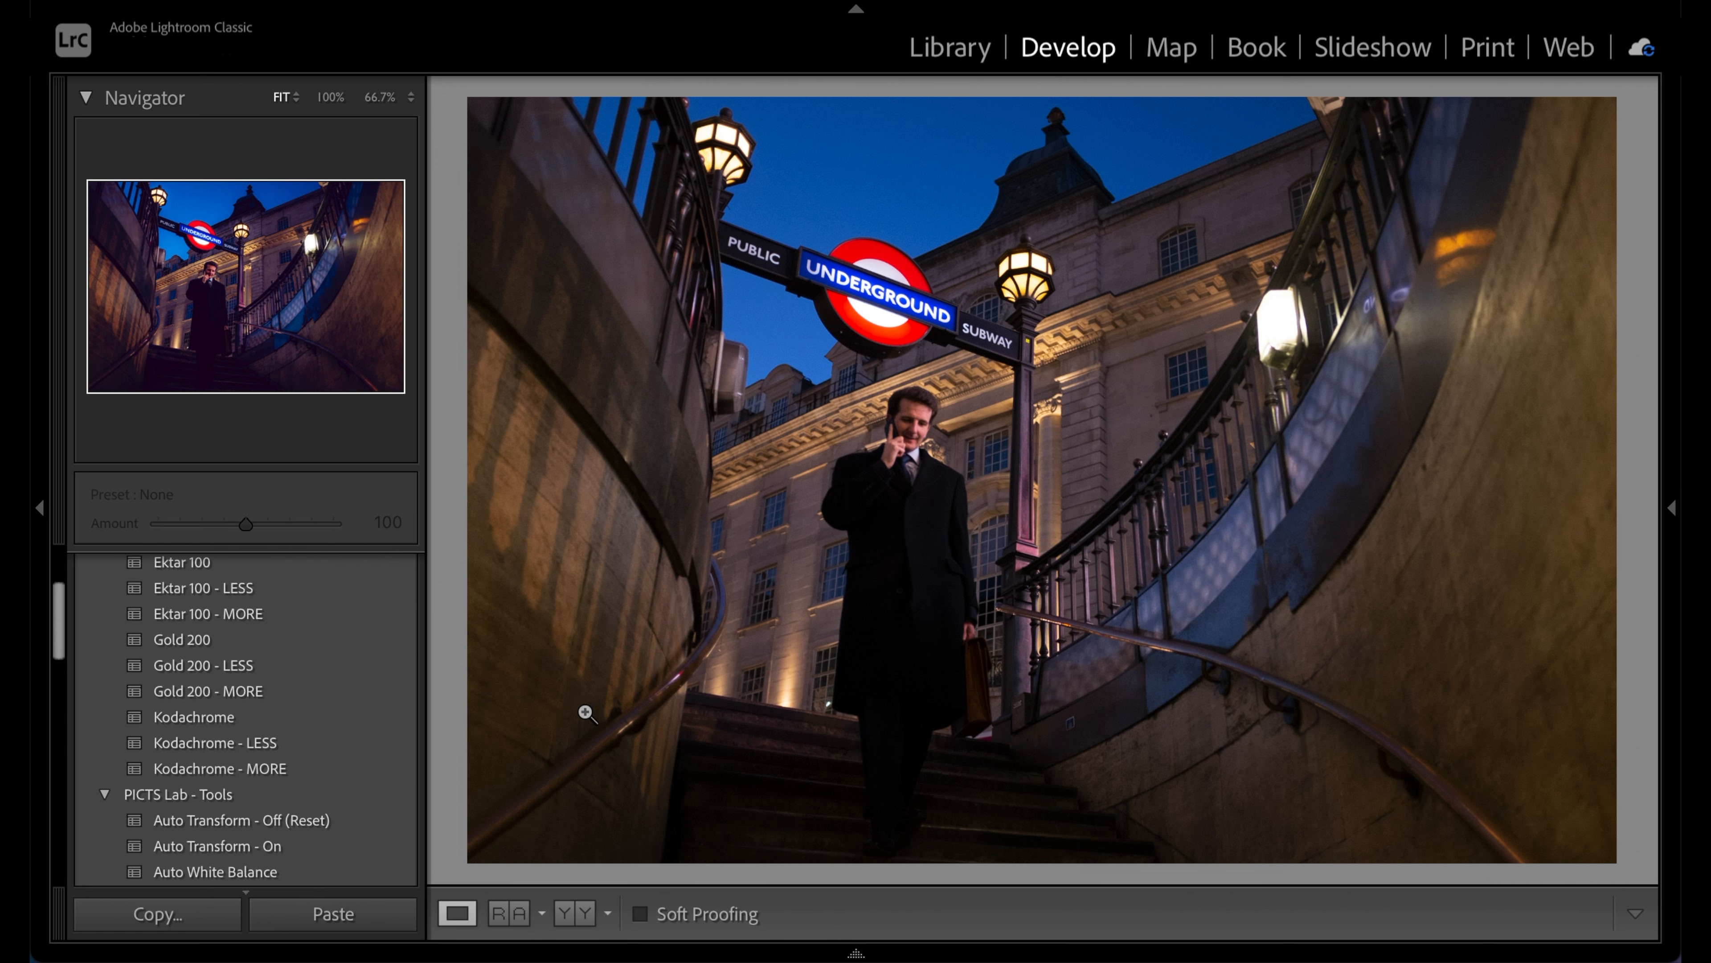
left_click(310, 723)
left_click(311, 725)
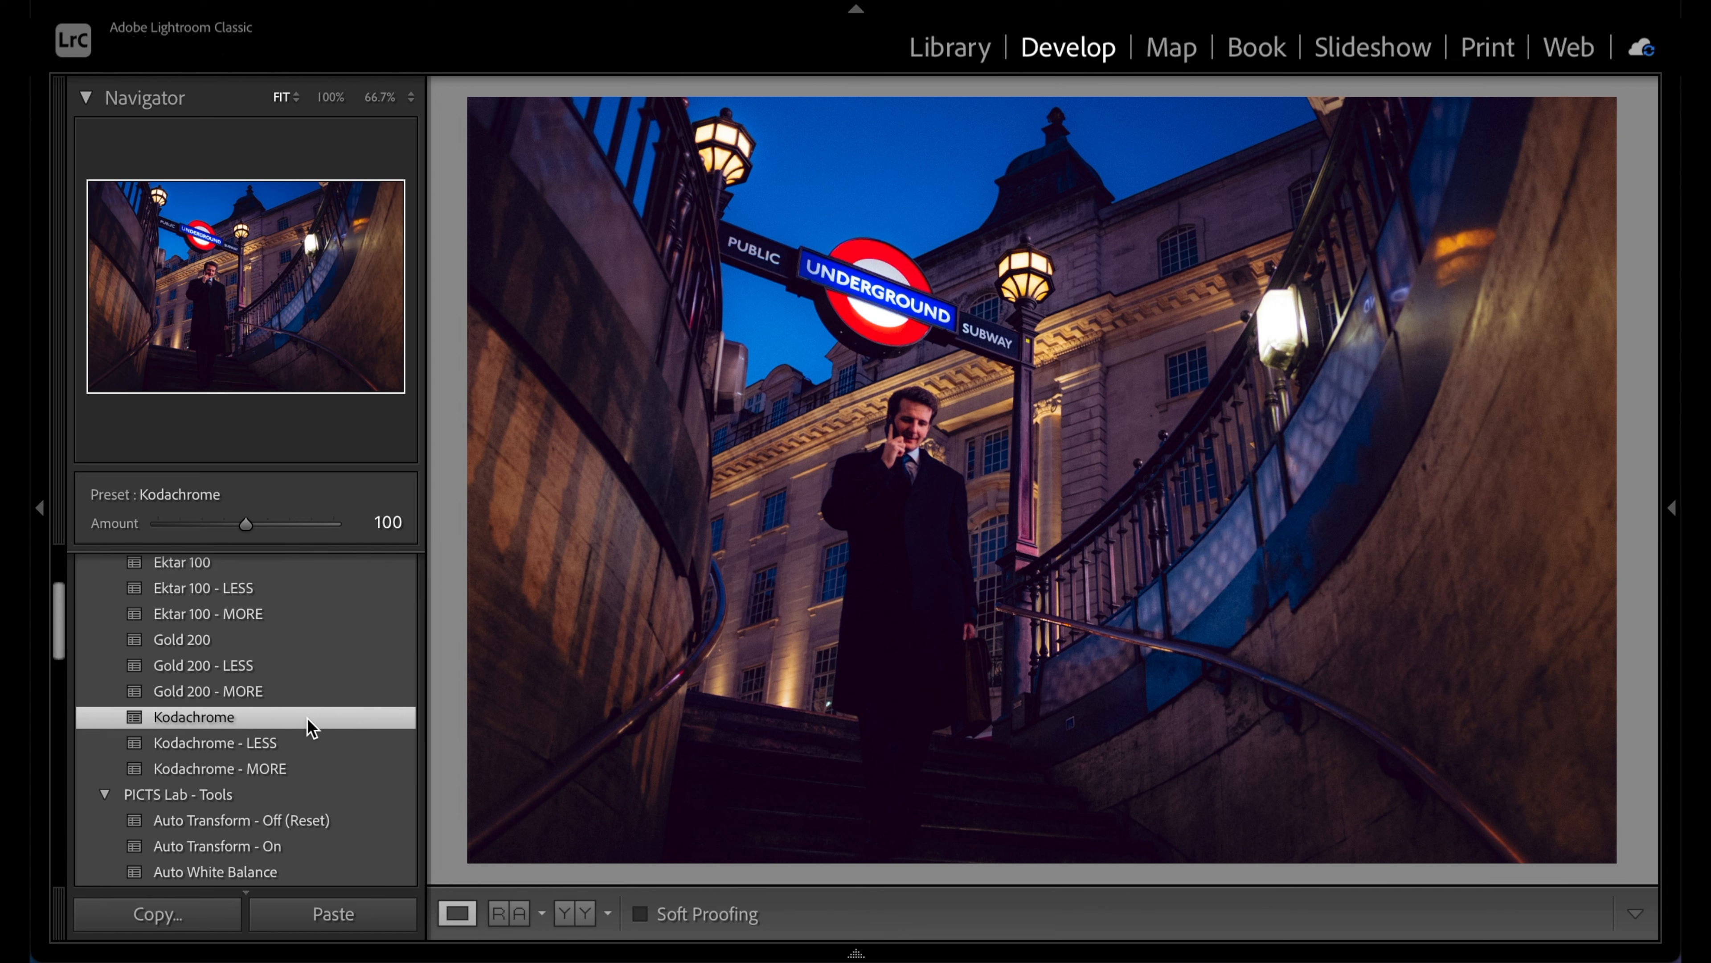
key("backslash")
key("backslash")
key("backslash")
key("backslash")
Add Save Shadows - 2 from PICTS Lab - Tools and compare before/after
scroll(309, 727, "down", 6)
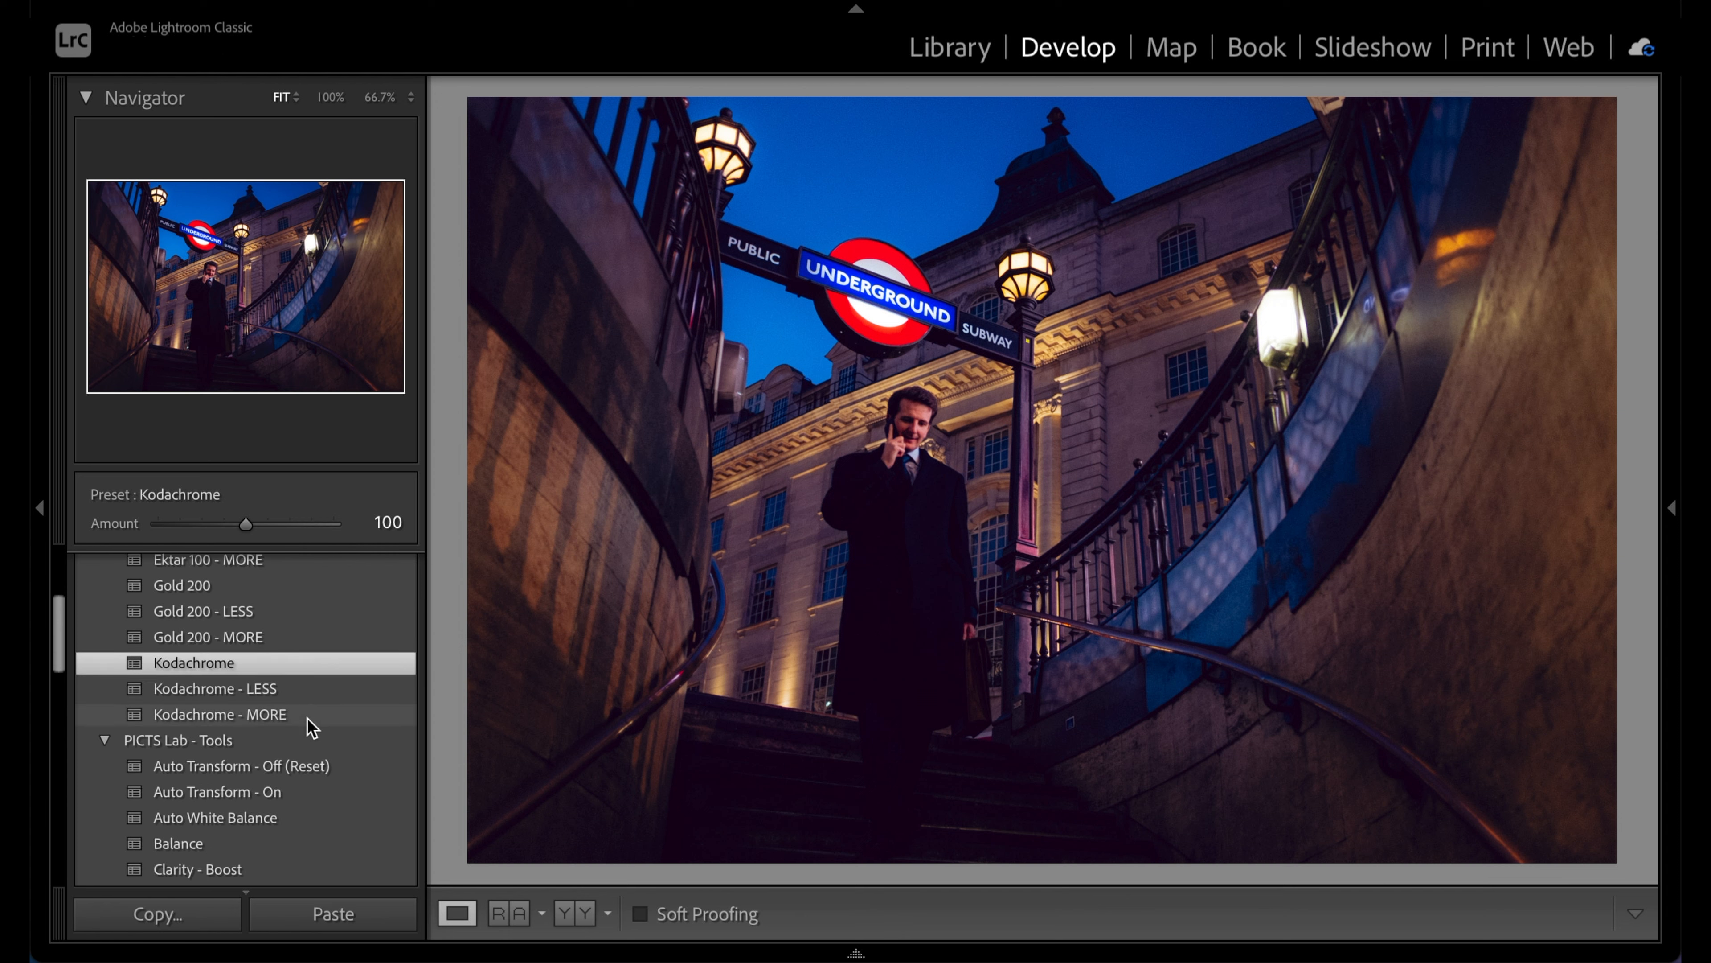
scroll(310, 727, "down", 14)
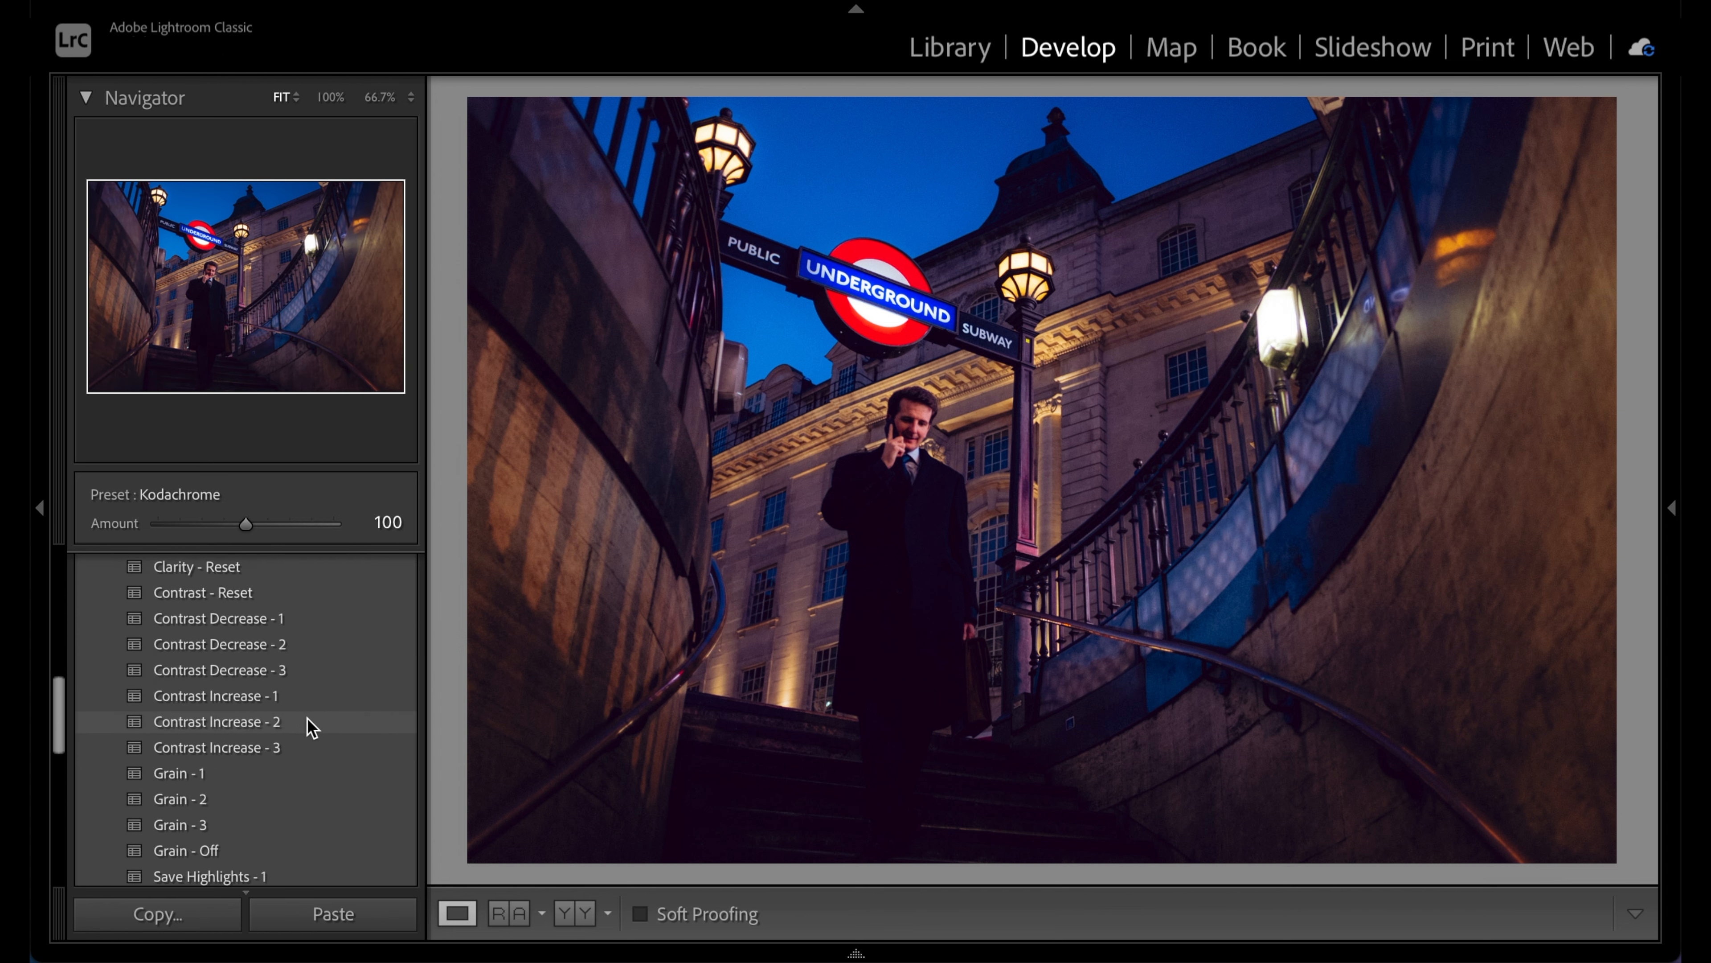
scroll(307, 725, "down", 4)
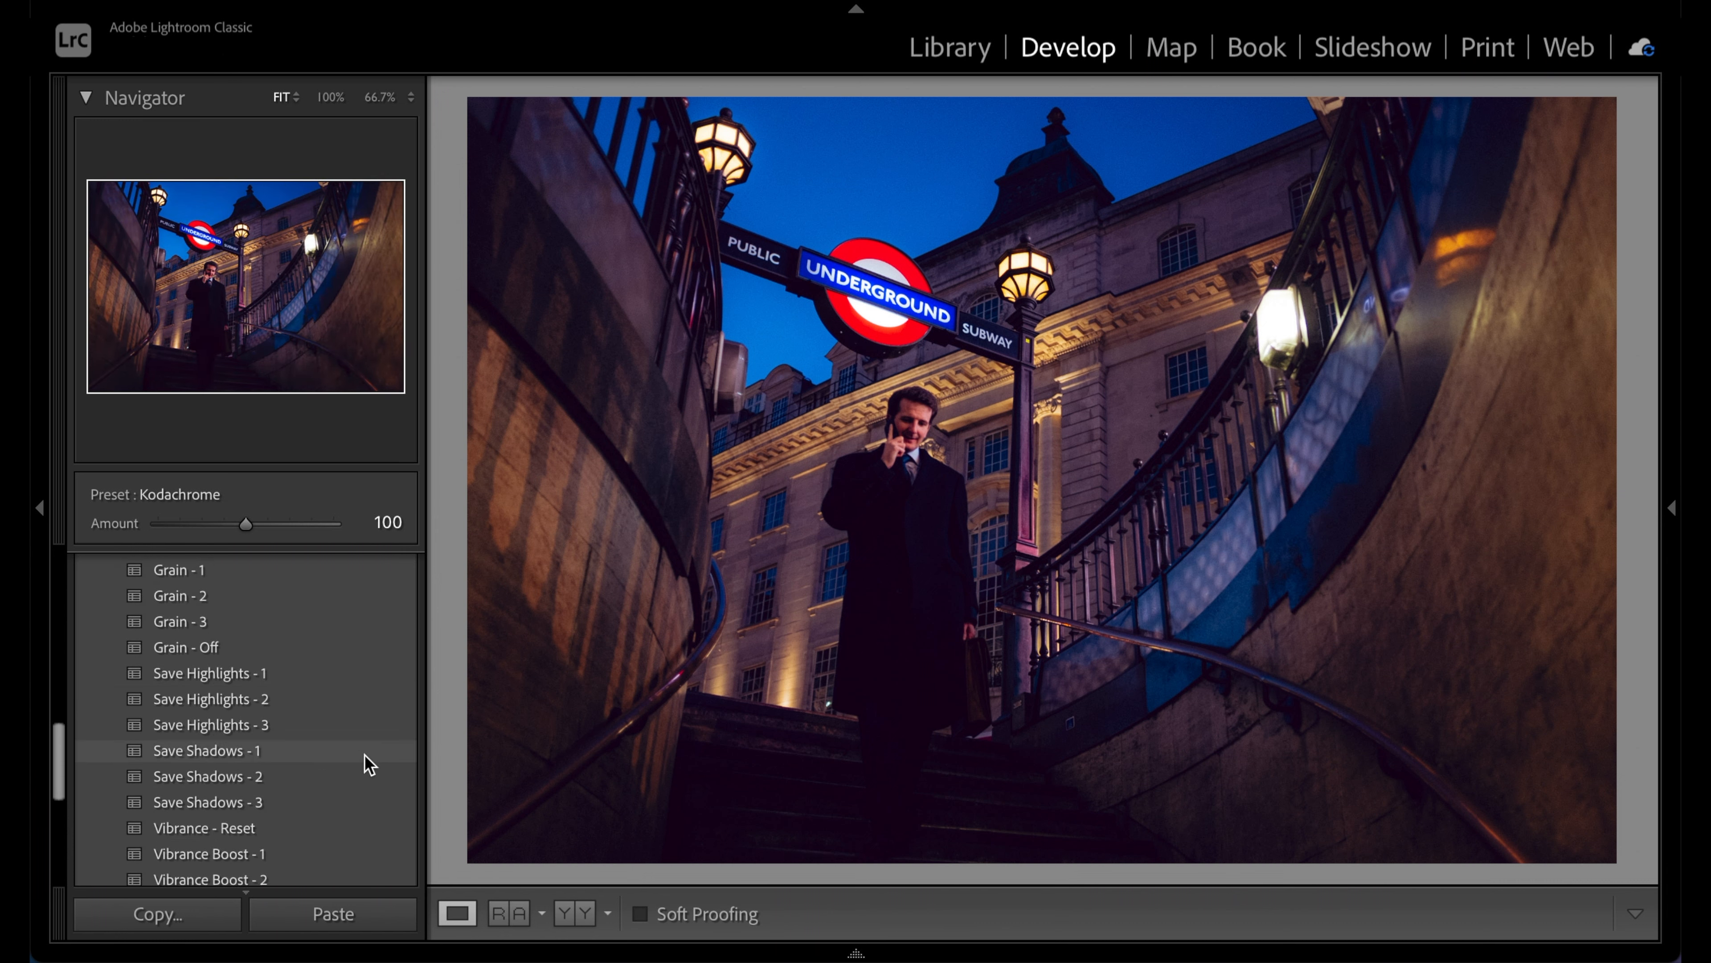
left_click(361, 780)
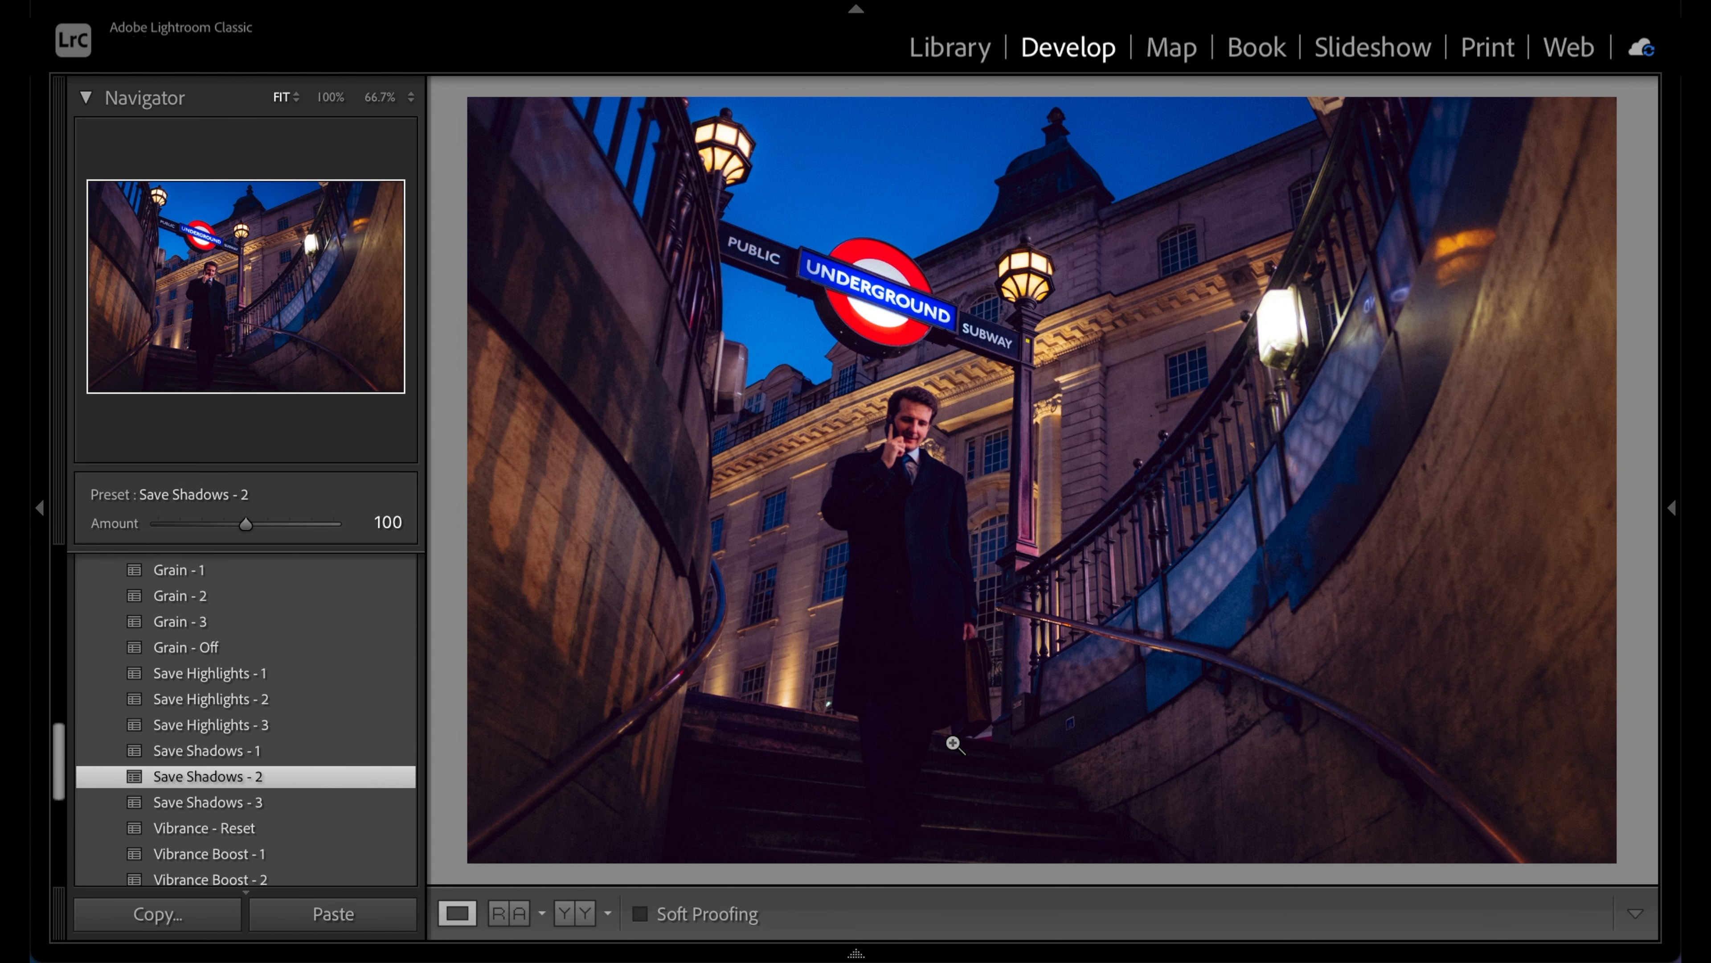
key("backslash")
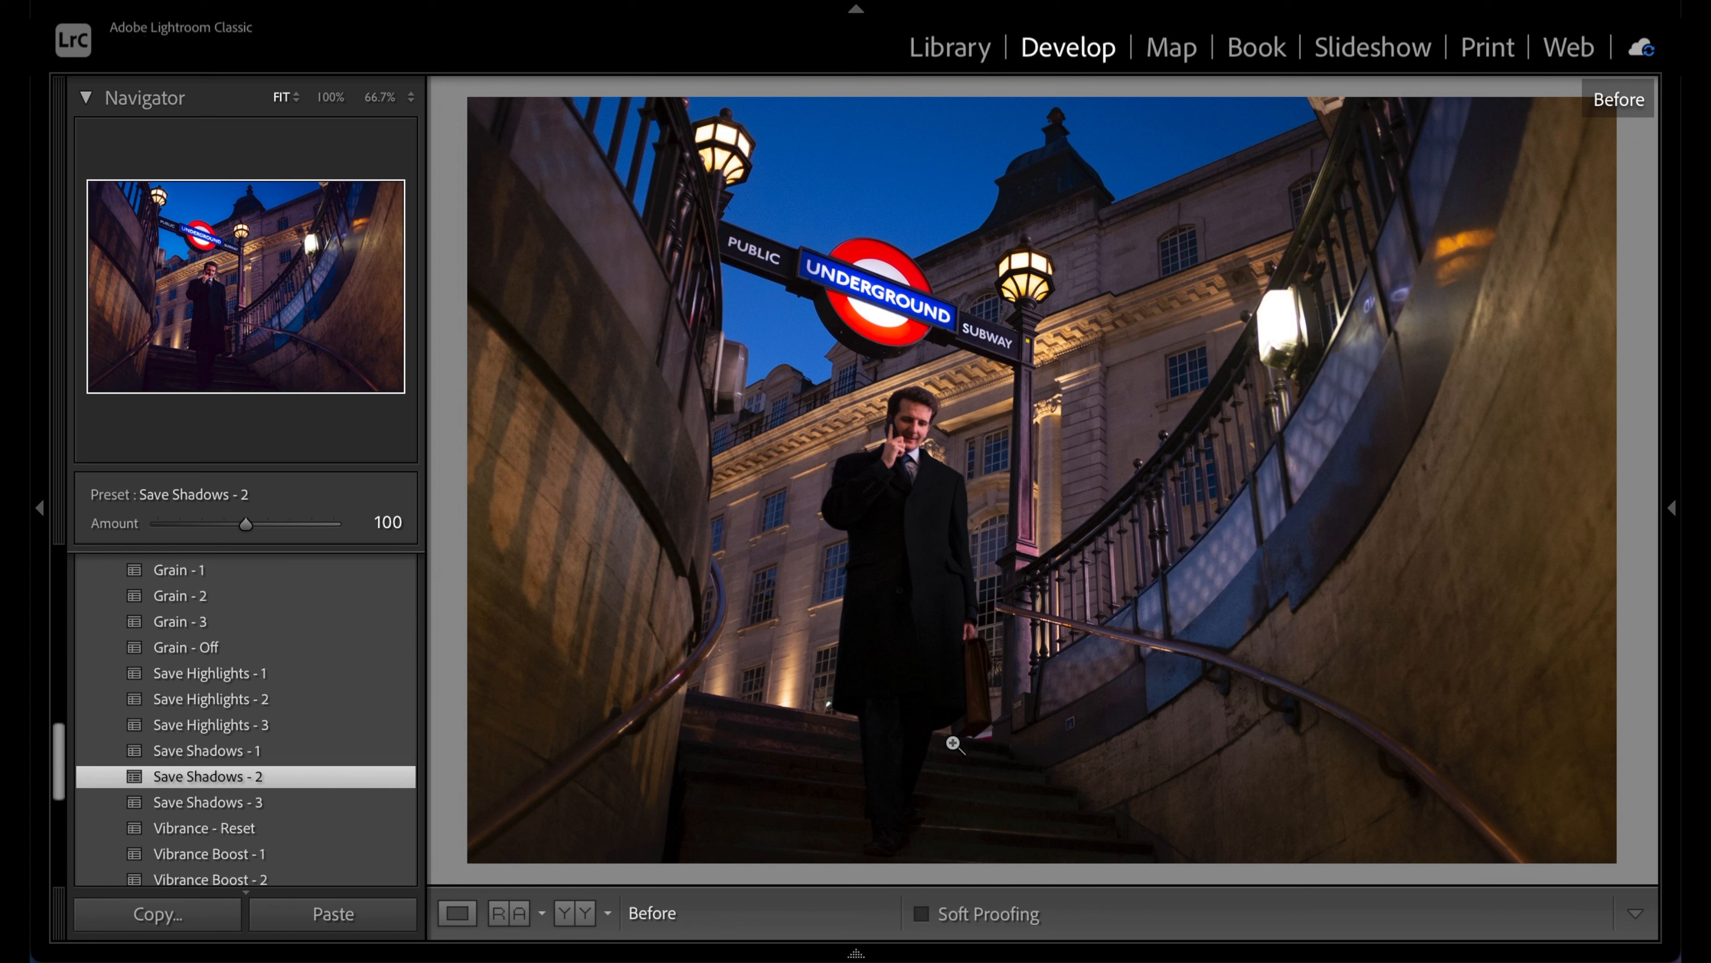
key("backslash")
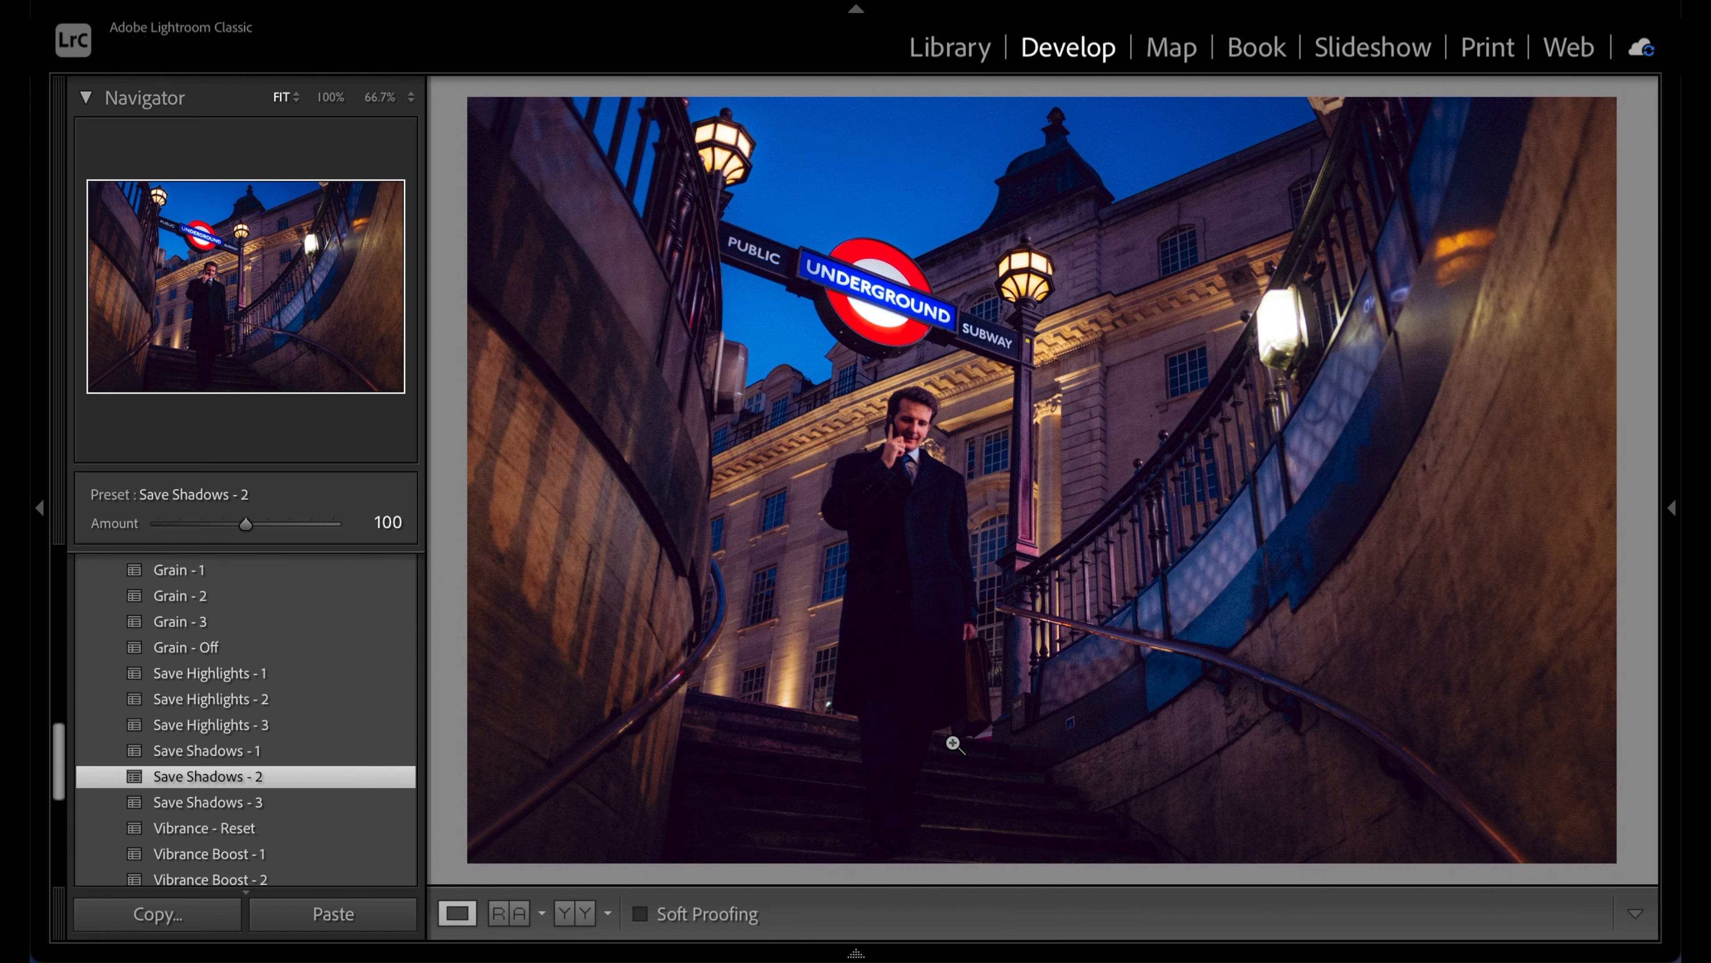